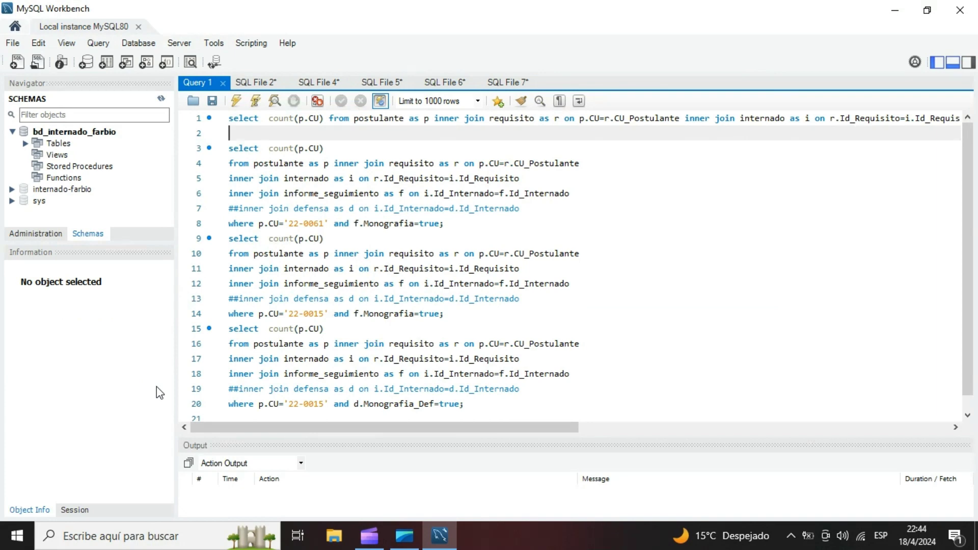
- Create a new model with an EER diagram and hide the Modeling Additions sidebar
{"action": "left_click", "coordinate": [13, 43]}
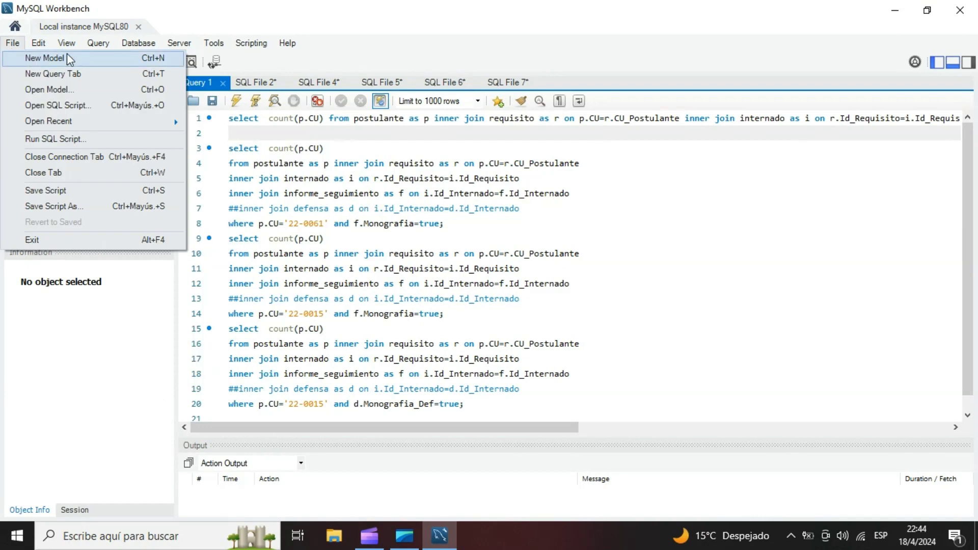
{"action": "left_click", "coordinate": [144, 47]}
{"action": "left_click", "coordinate": [11, 132]}
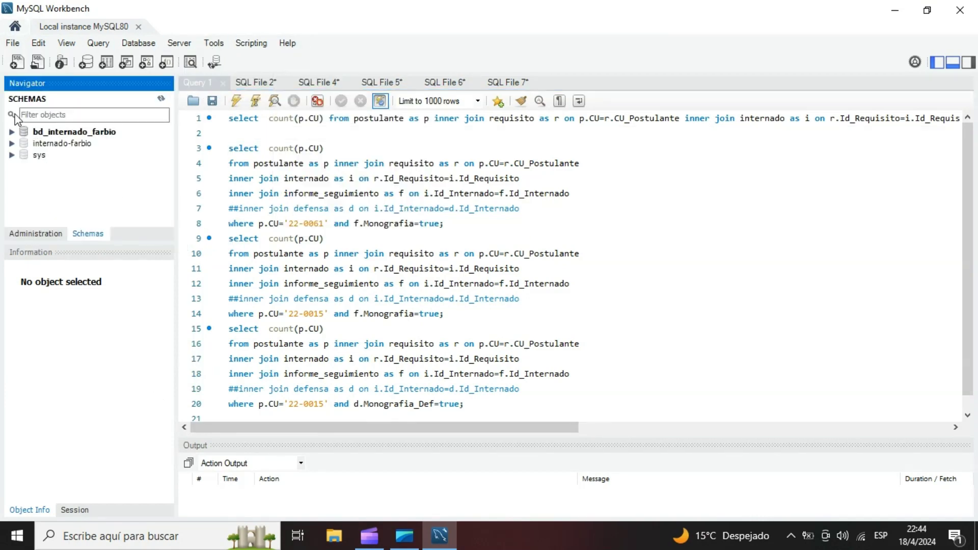
{"action": "left_click", "coordinate": [12, 43]}
{"action": "left_click", "coordinate": [105, 58]}
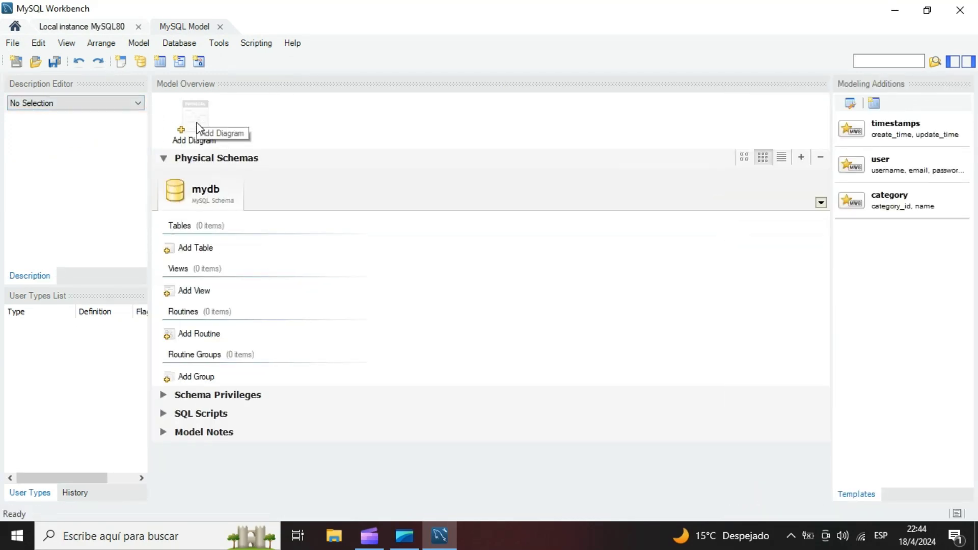
{"action": "double_click", "coordinate": [195, 118]}
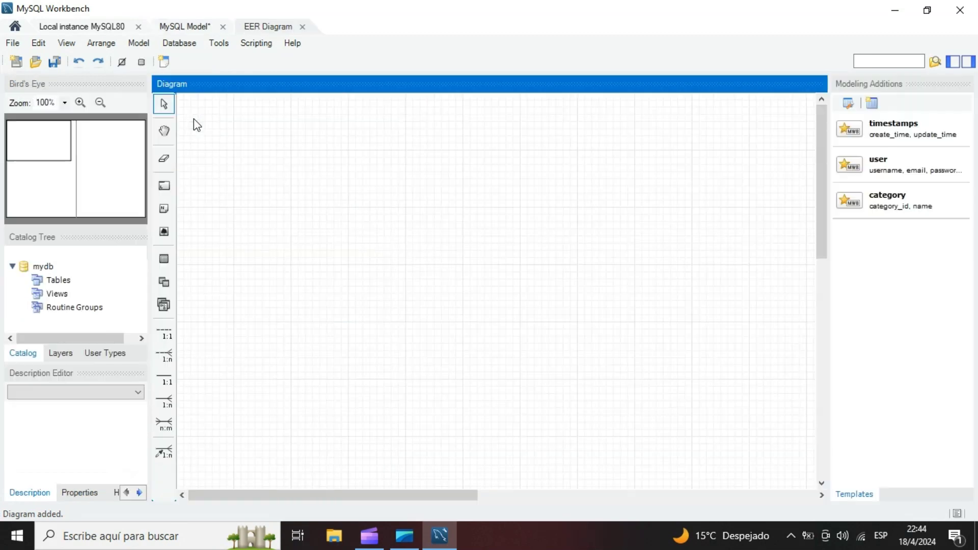
{"action": "left_click", "coordinate": [973, 63]}
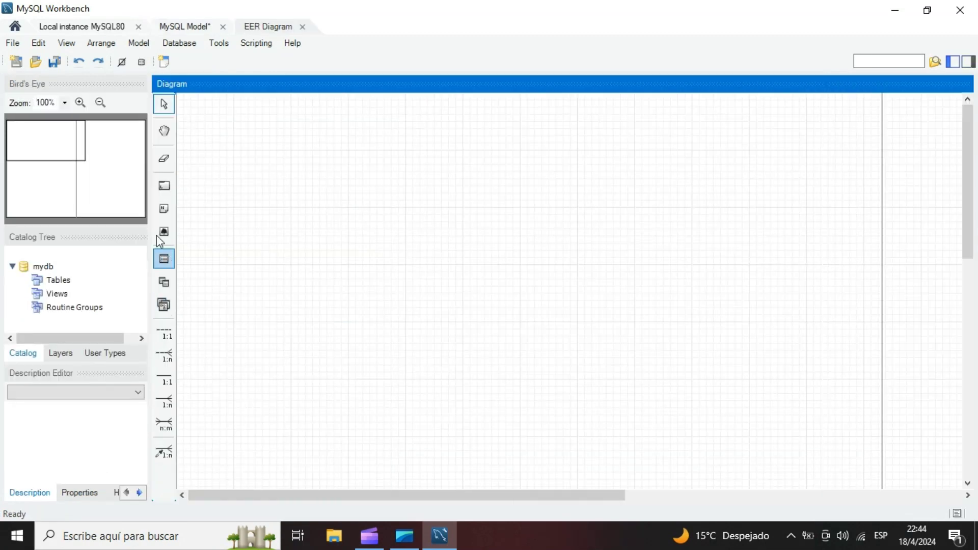
- Place a new table in the upper part of the EER diagram and name it Funcionario
{"action": "left_click", "coordinate": [164, 260]}
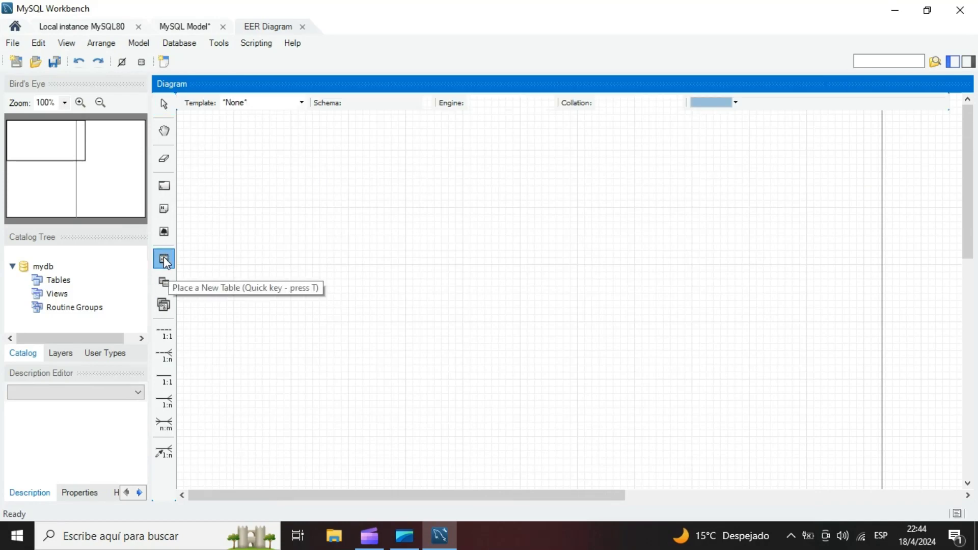
{"action": "left_click", "coordinate": [366, 170]}
{"action": "left_click", "coordinate": [396, 181]}
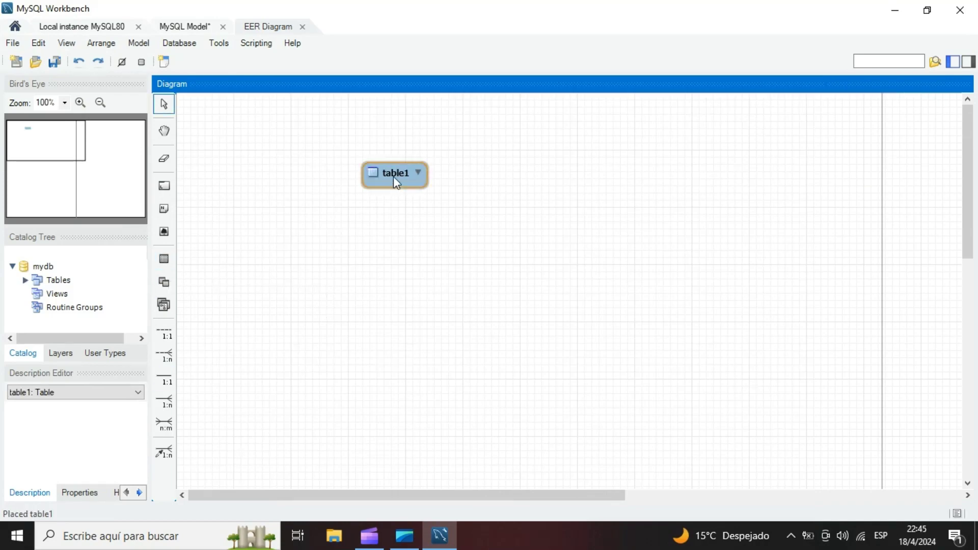
{"action": "double_click", "coordinate": [395, 181]}
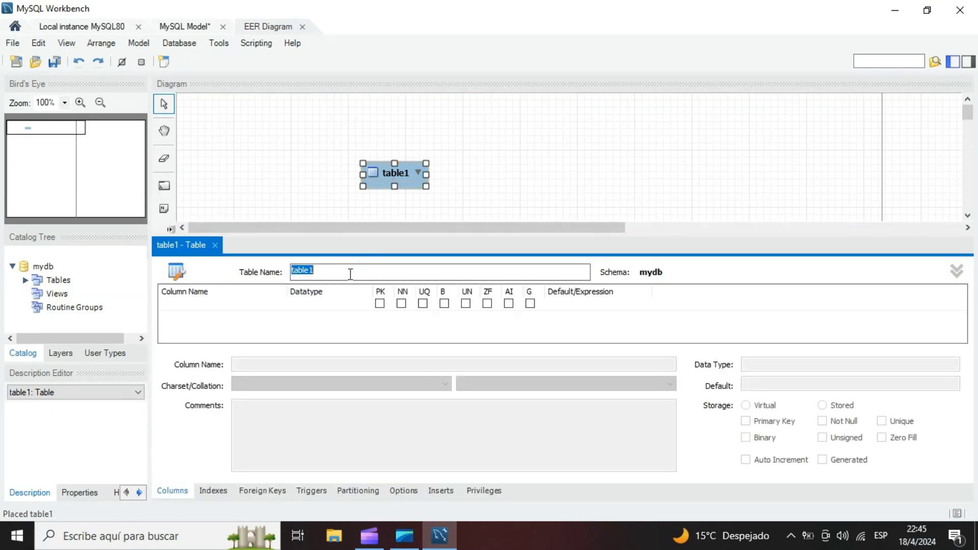
{"action": "key", "text": "BackSpace"}
{"action": "type", "text": "Funcionario"}
- Add the primary key column Id_Funcionario to the Funcionario table with datatype VARCHAR(25)
{"action": "left_click", "coordinate": [212, 306]}
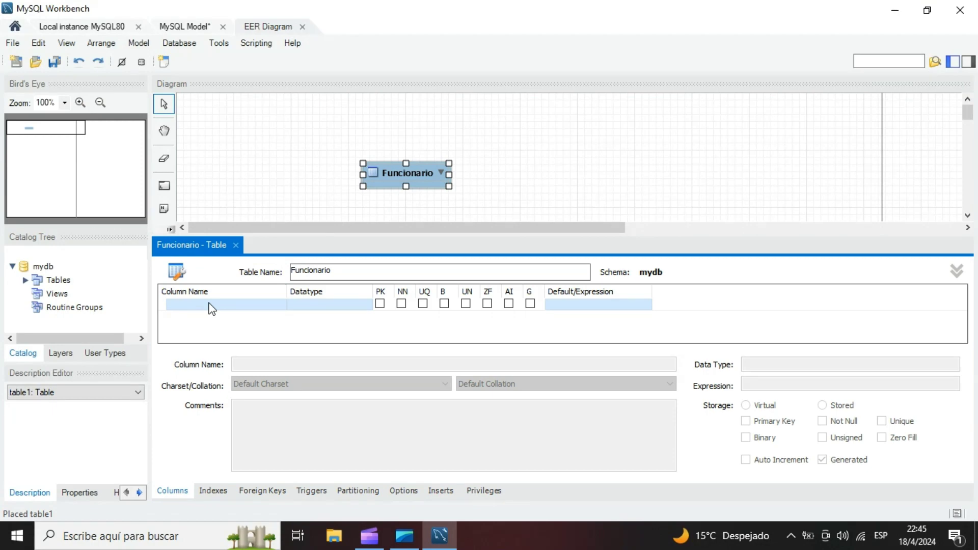
{"action": "double_click", "coordinate": [211, 306]}
{"action": "left_click", "coordinate": [175, 305]}
{"action": "key", "text": "BackSpace"}
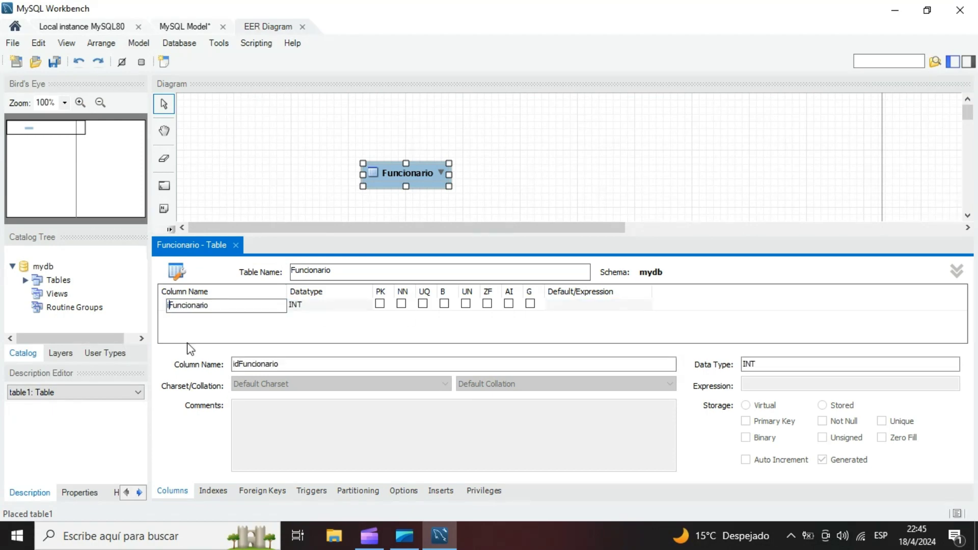
{"action": "type", "text": "Id_"}
{"action": "left_click", "coordinate": [317, 305]}
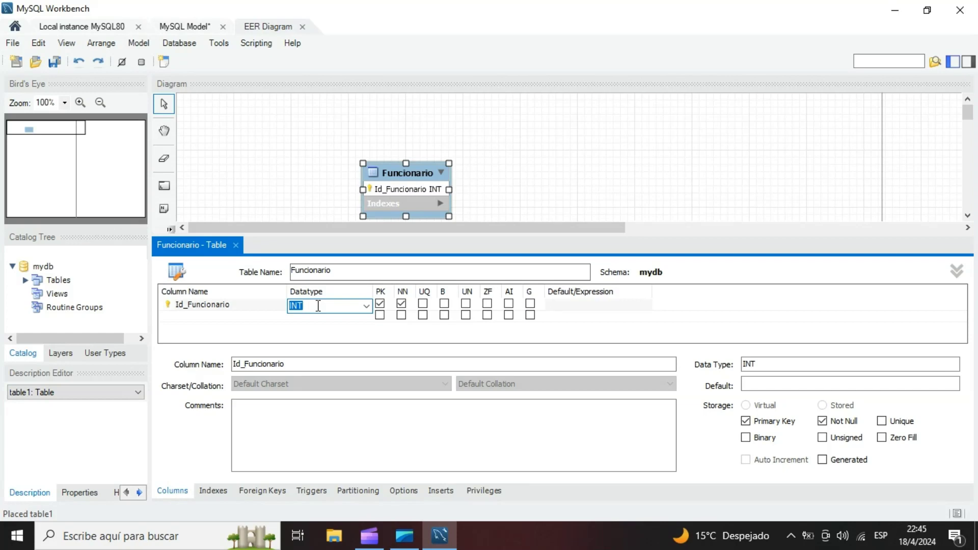
{"action": "left_click", "coordinate": [366, 306]}
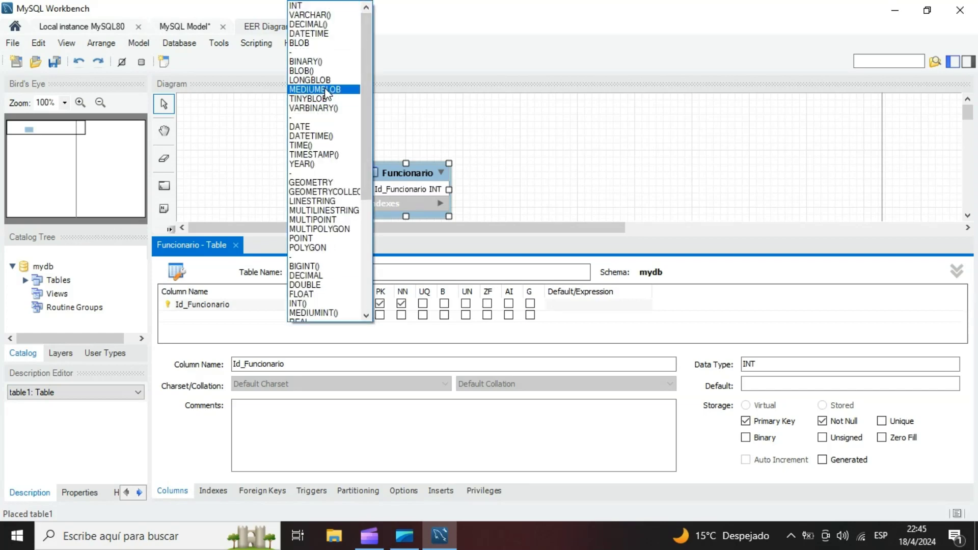
{"action": "left_click", "coordinate": [326, 15]}
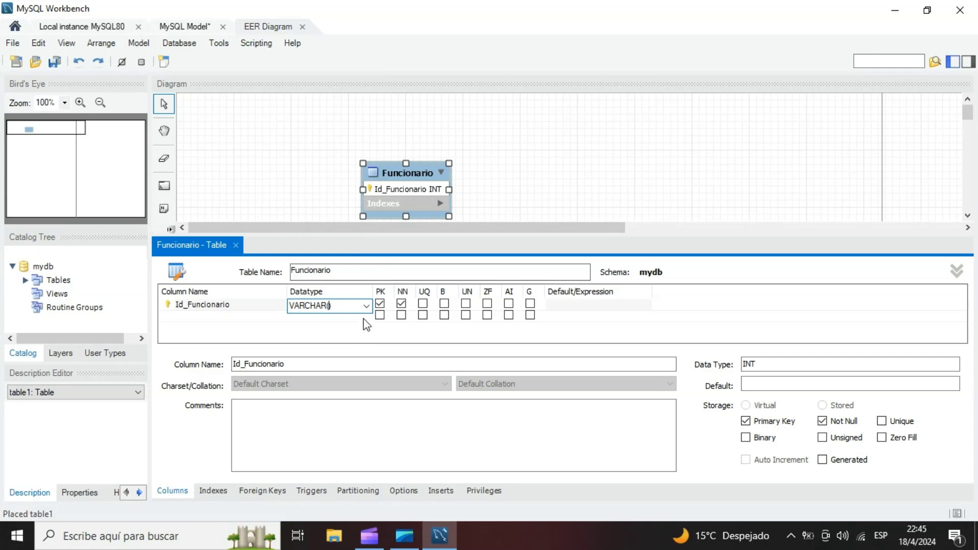
{"action": "type", "text": "25"}
- Add a CI column with datatype VARCHAR(25) to the Funcionario table
{"action": "left_click", "coordinate": [244, 317]}
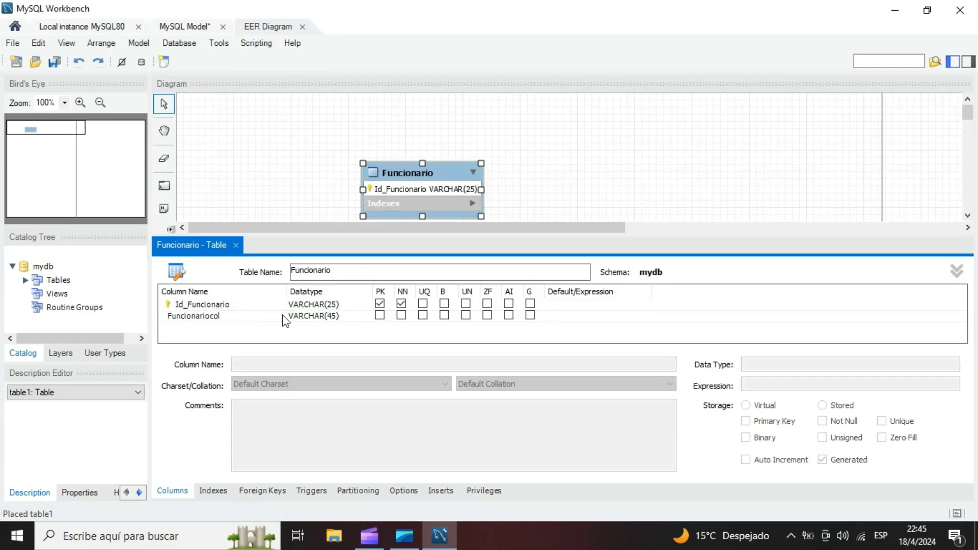
{"action": "left_click", "coordinate": [225, 319]}
{"action": "left_click", "coordinate": [226, 319]}
{"action": "key", "text": "BackSpace"}
{"action": "type", "text": "C"}
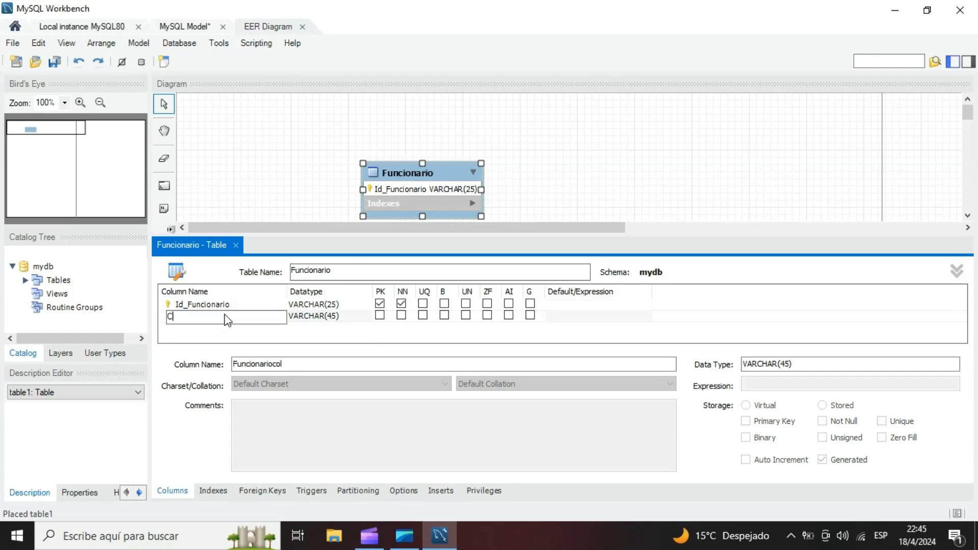
{"action": "type", "text": "I"}
{"action": "left_click", "coordinate": [312, 318]}
{"action": "left_click", "coordinate": [333, 318]}
{"action": "key", "text": "BackSpace"}
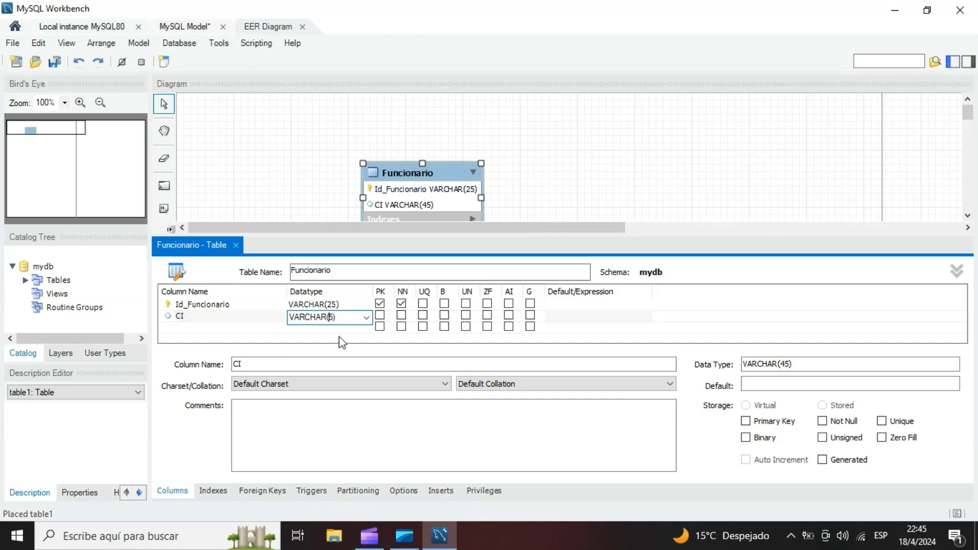
{"action": "type", "text": "2"}
- Add an Apellidos column with datatype VARCHAR(50) to the Funcionario table
{"action": "left_click", "coordinate": [185, 327]}
{"action": "type", "text": "Apel"}
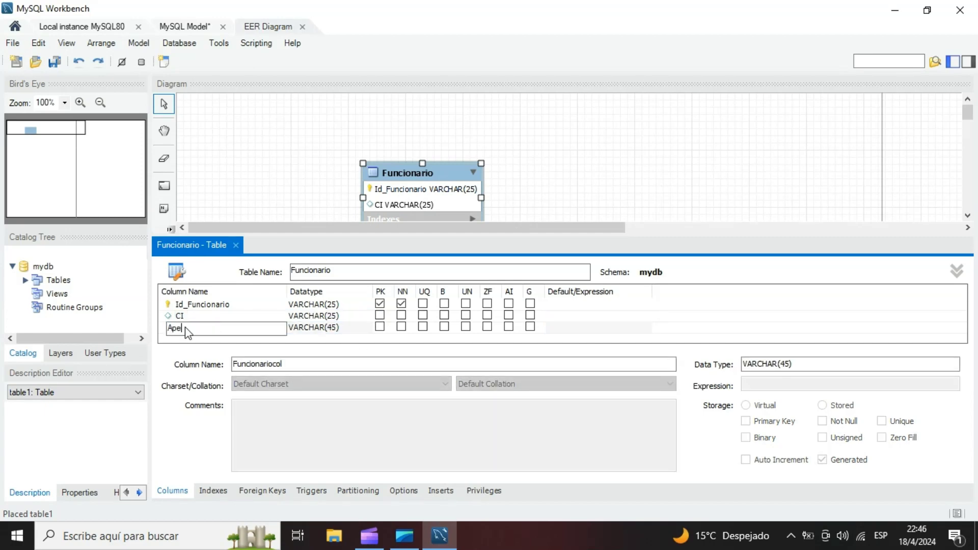
{"action": "type", "text": "lidos"}
{"action": "left_click", "coordinate": [332, 328]}
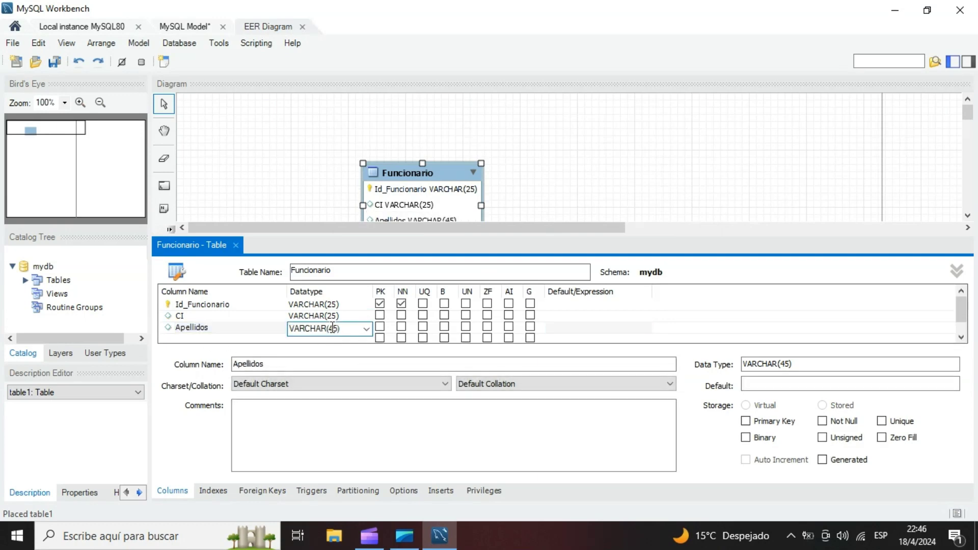
{"action": "key", "text": "BackSpace"}
{"action": "type", "text": "0"}
- Add a Nombres column with datatype VARCHAR(50) to the Funcionario table
{"action": "left_click", "coordinate": [196, 338]}
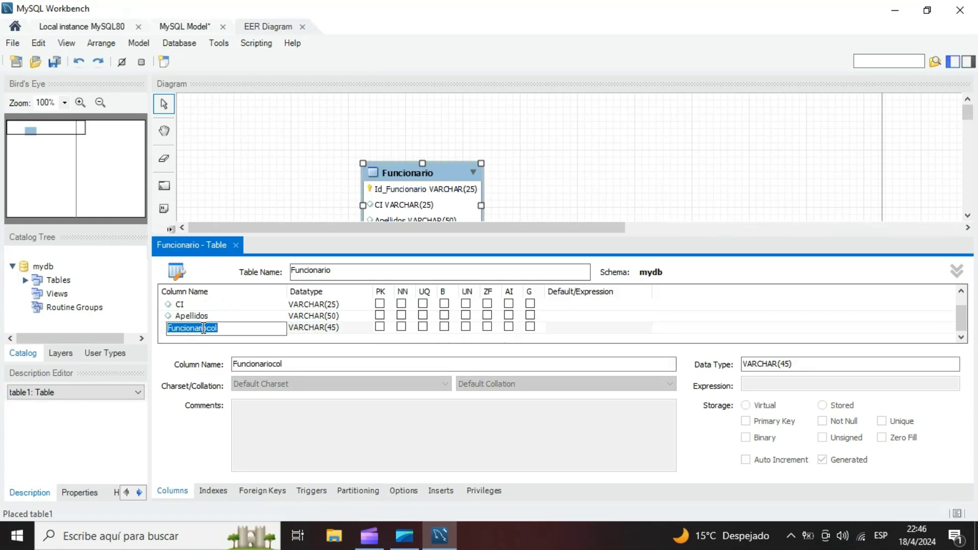
{"action": "type", "text": "Nombres"}
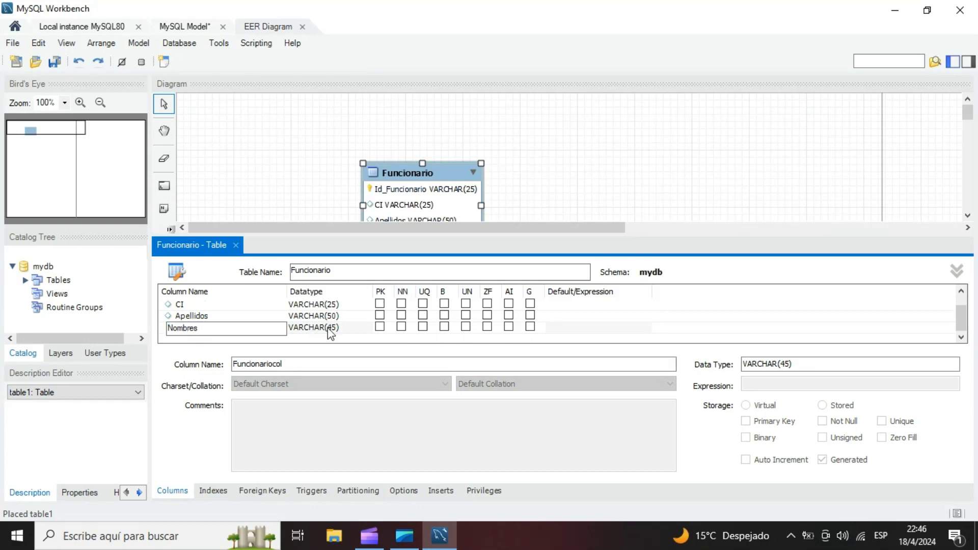
{"action": "left_click", "coordinate": [334, 329]}
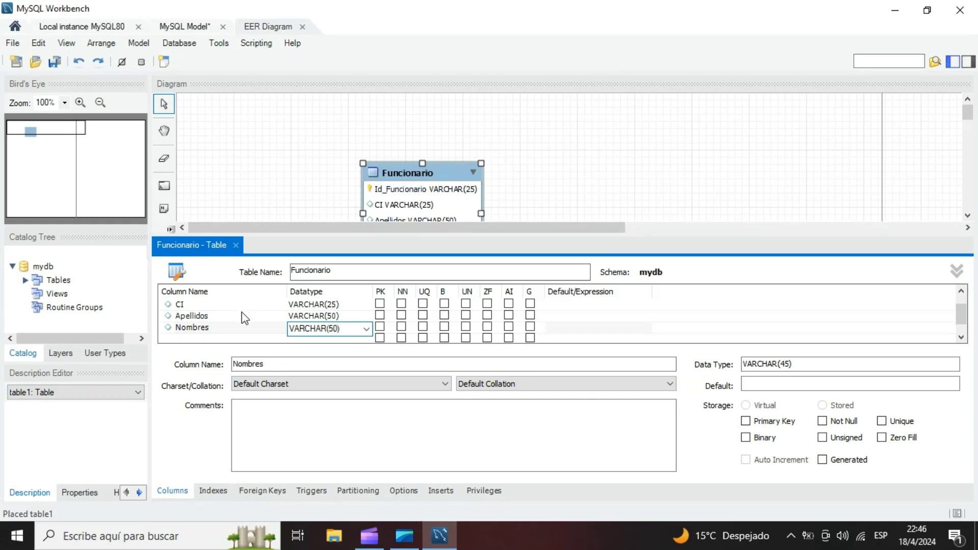
- Add a Tipo_Funcionario column with datatype VARCHAR(25) to the Funcionario table
{"action": "left_click", "coordinate": [220, 338]}
{"action": "type", "text": "Tipo_Funcionario"}
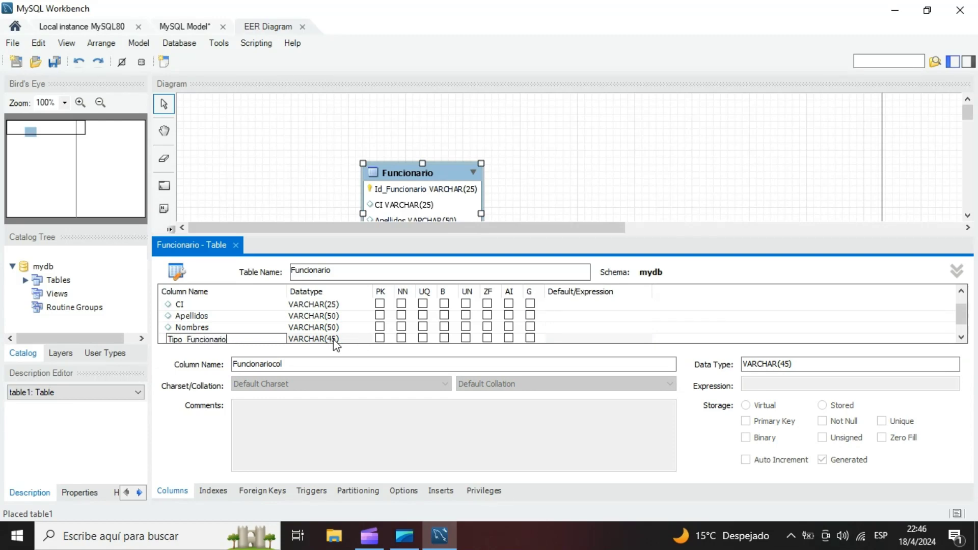
{"action": "left_click", "coordinate": [333, 338]}
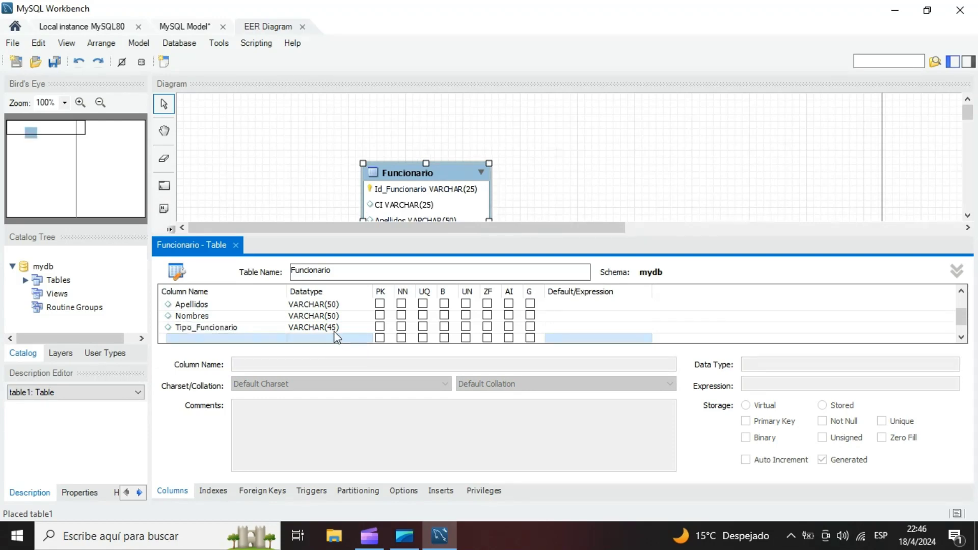
{"action": "left_click", "coordinate": [336, 328]}
{"action": "left_click", "coordinate": [336, 329]}
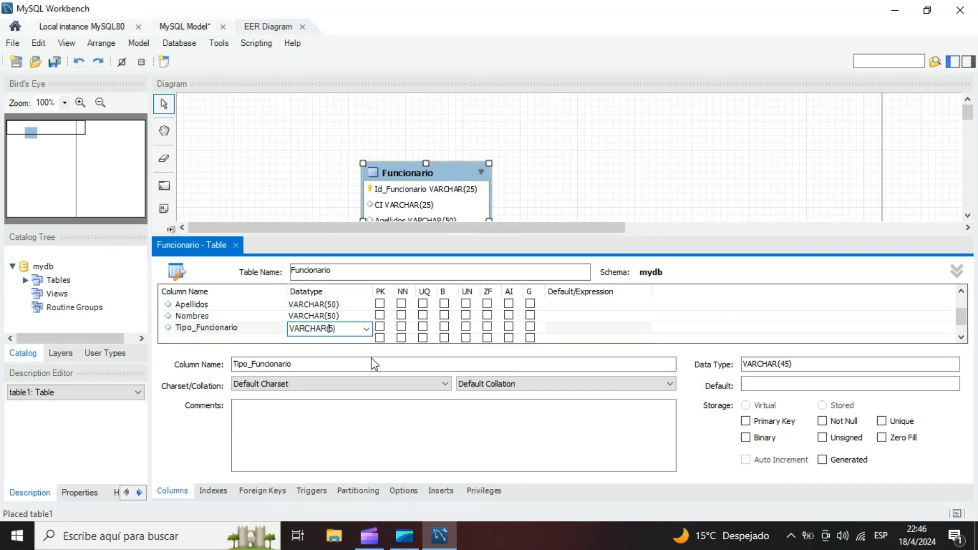
{"action": "type", "text": "2"}
{"action": "key", "text": "Return"}
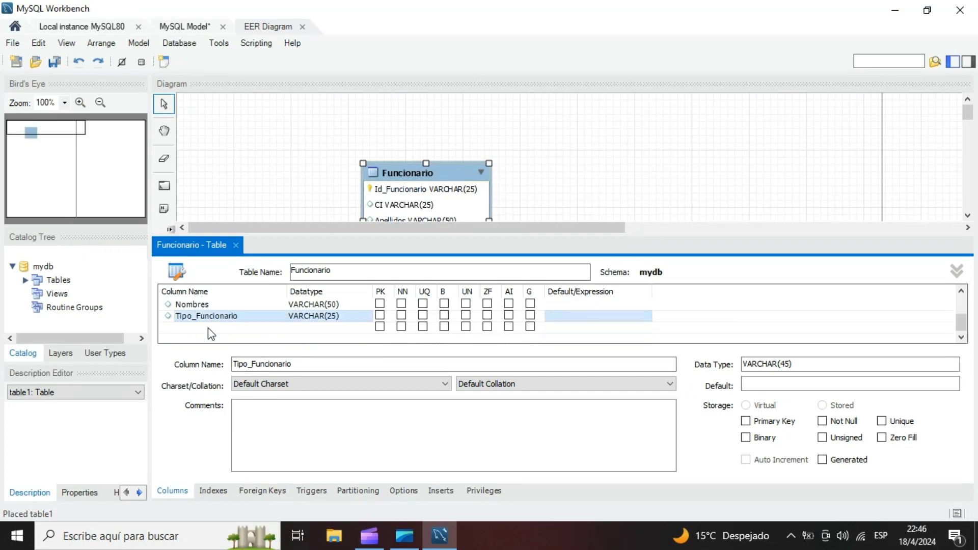
- Add a Telefono column with datatype VARCHAR(25) to the Funcionario table
{"action": "left_click", "coordinate": [211, 334]}
{"action": "type", "text": "Telefono"}
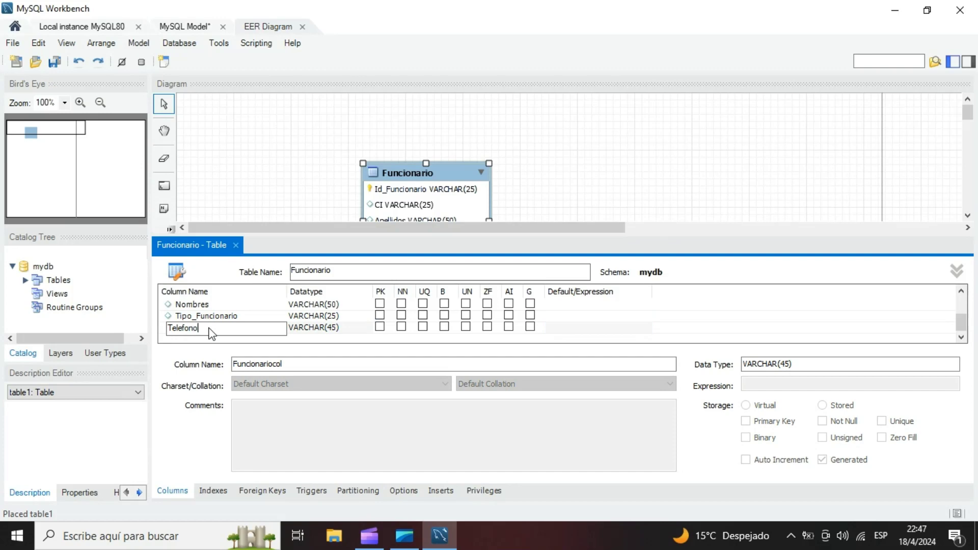
{"action": "left_click", "coordinate": [333, 328]}
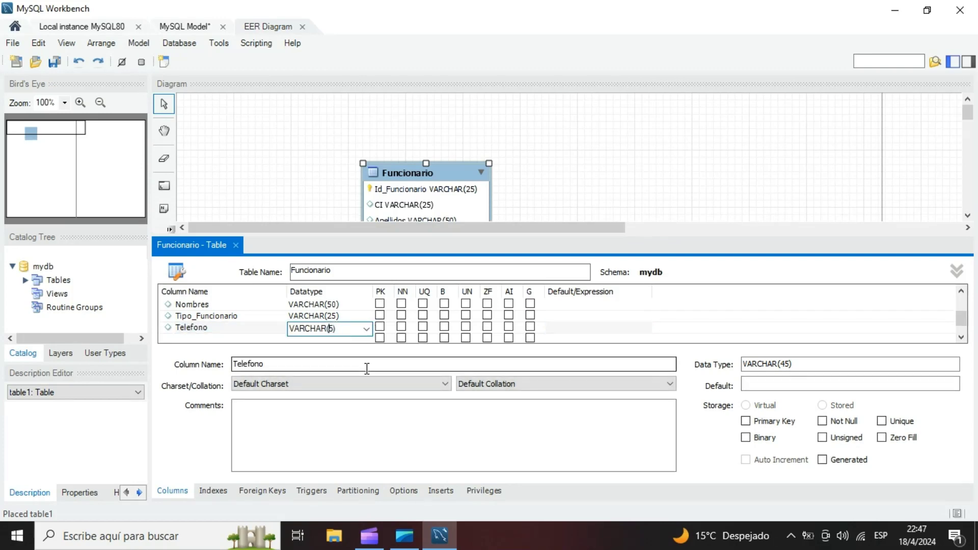
{"action": "type", "text": "2"}
- Add a Correo column with datatype VARCHAR(100) to the Funcionario table
{"action": "left_click", "coordinate": [208, 339]}
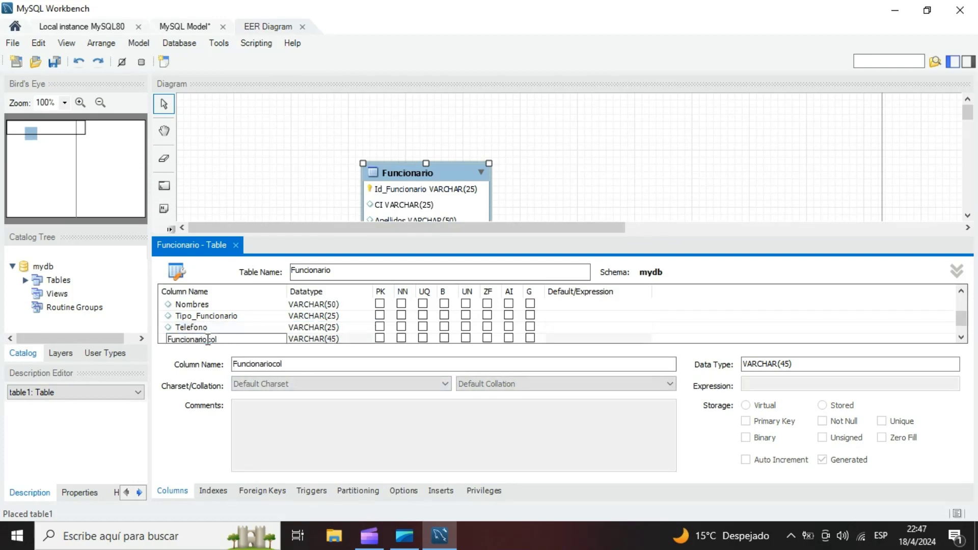
{"action": "double_click", "coordinate": [218, 339]}
{"action": "type", "text": "Co"}
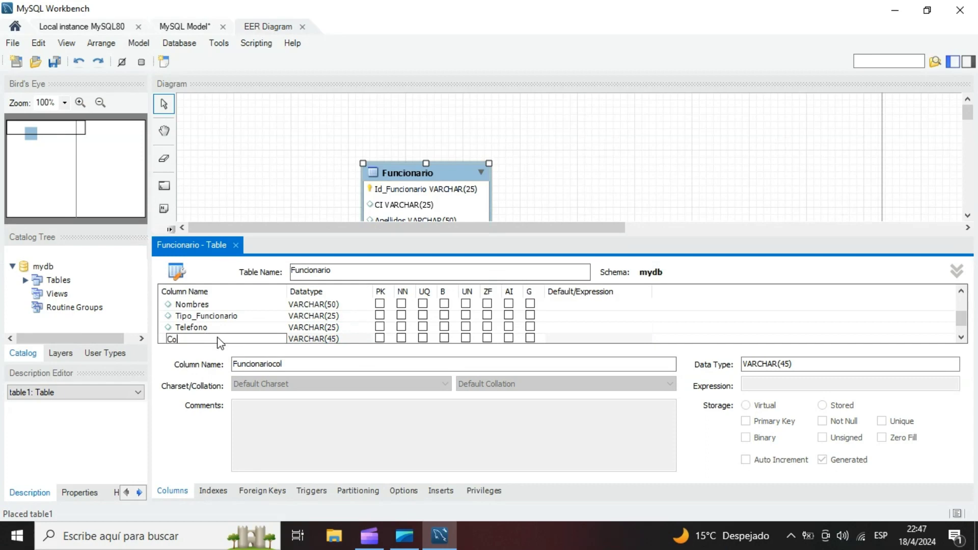
{"action": "type", "text": "rreo"}
{"action": "key", "text": "Tab"}
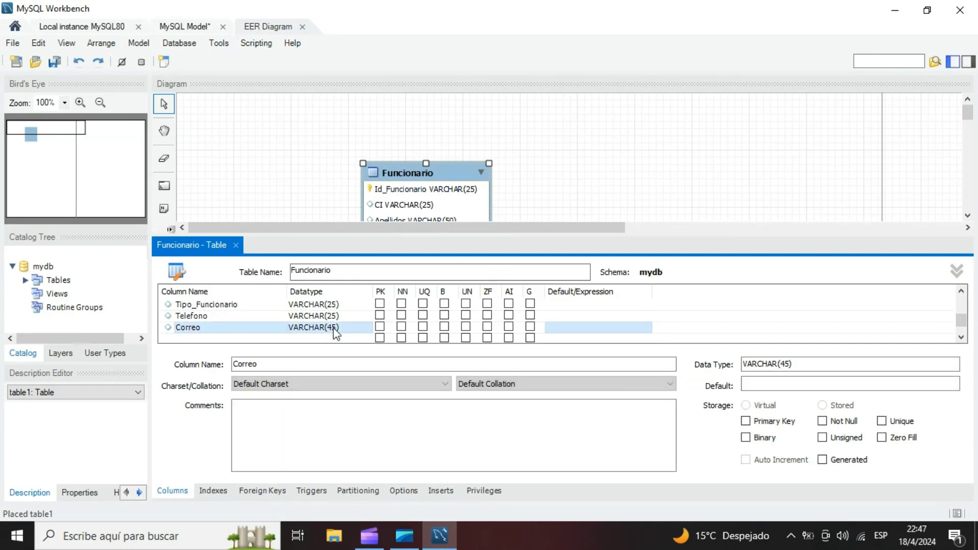
{"action": "type", "text": "1"}
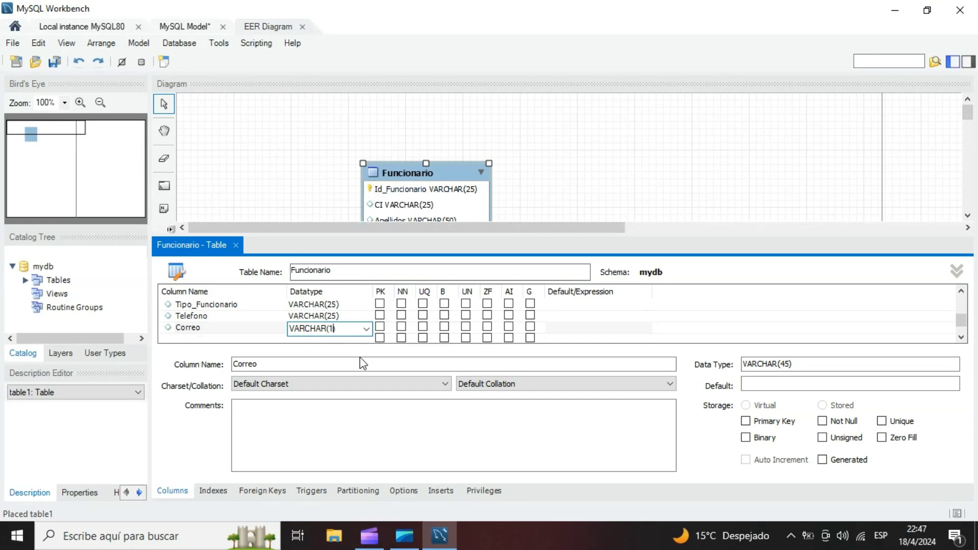
{"action": "type", "text": "00"}
{"action": "double_click", "coordinate": [212, 338]}
{"action": "type", "text": "Di"}
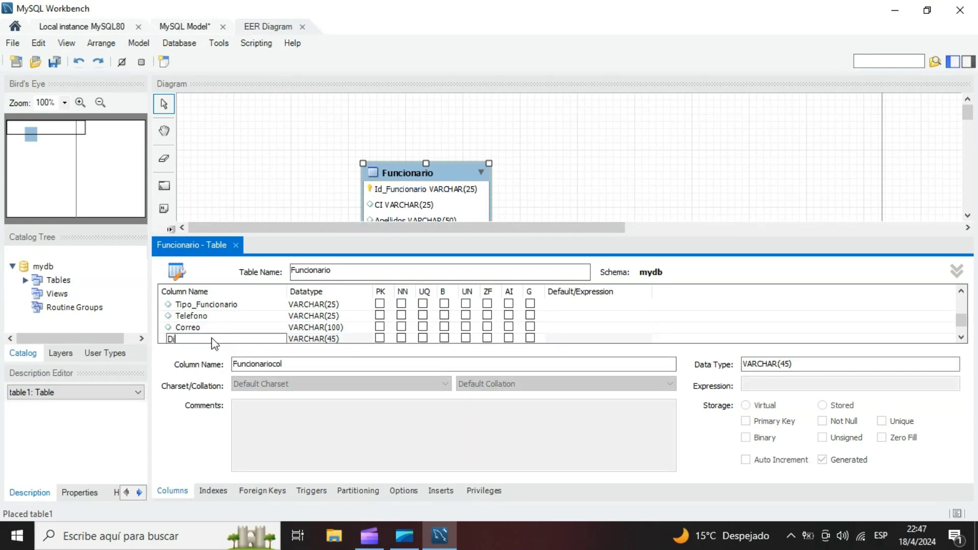
{"action": "type", "text": "reccion"}
{"action": "scroll", "coordinate": [326, 324], "scroll_direction": "down", "scroll_amount": 1}
{"action": "left_click", "coordinate": [335, 317]}
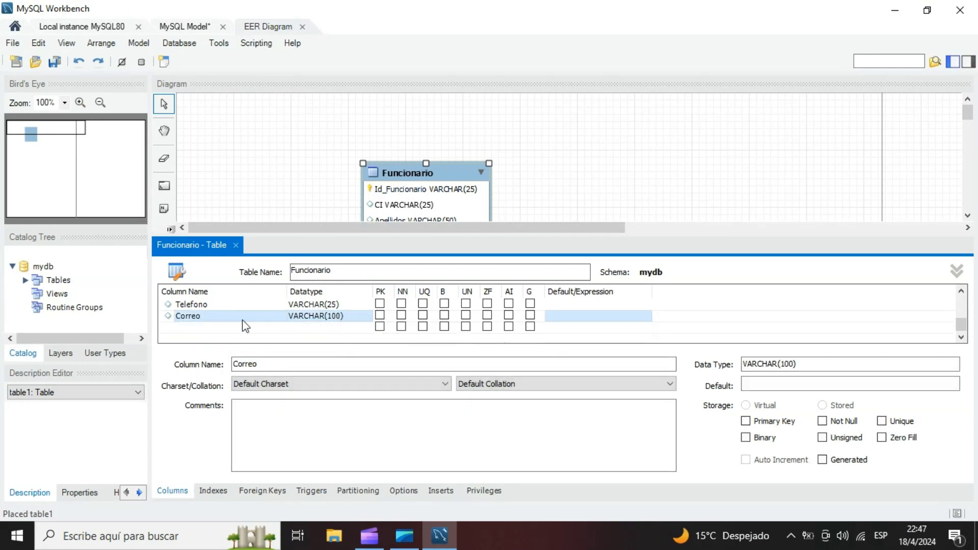
- Add a Direccion column with datatype VARCHAR(100) to the Funcionario table
{"action": "double_click", "coordinate": [212, 325]}
{"action": "type", "text": "Direcc"}
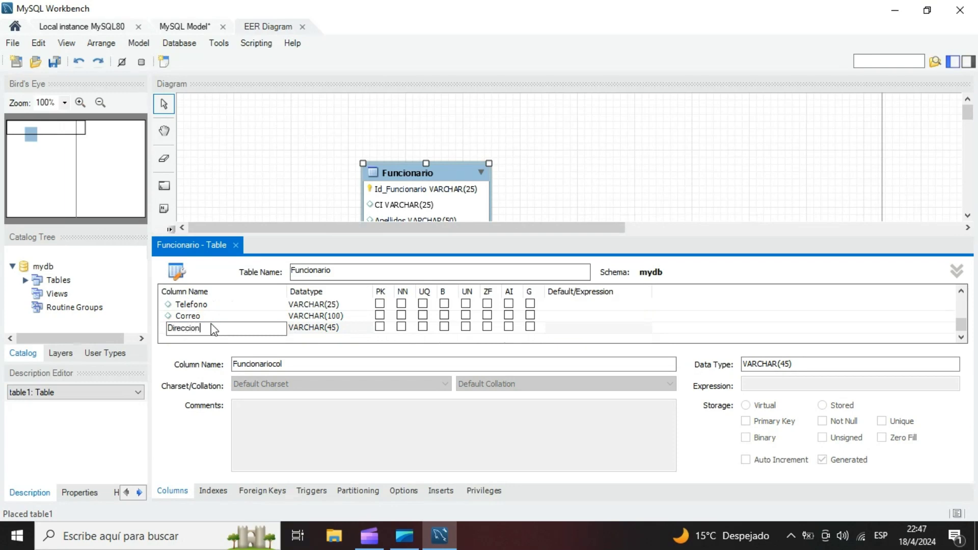
{"action": "type", "text": "ion"}
{"action": "key", "text": "Tab"}
{"action": "key", "text": "BackSpace"}
{"action": "type", "text": "10"}
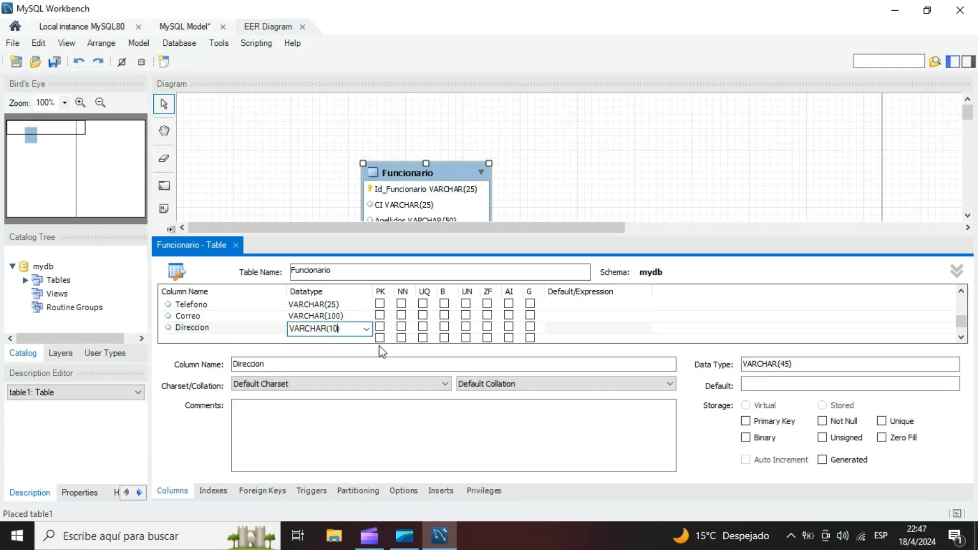
{"action": "type", "text": "0"}
- Add a Sexo column with datatype VARCHAR(15) to the Funcionario table
{"action": "double_click", "coordinate": [191, 339]}
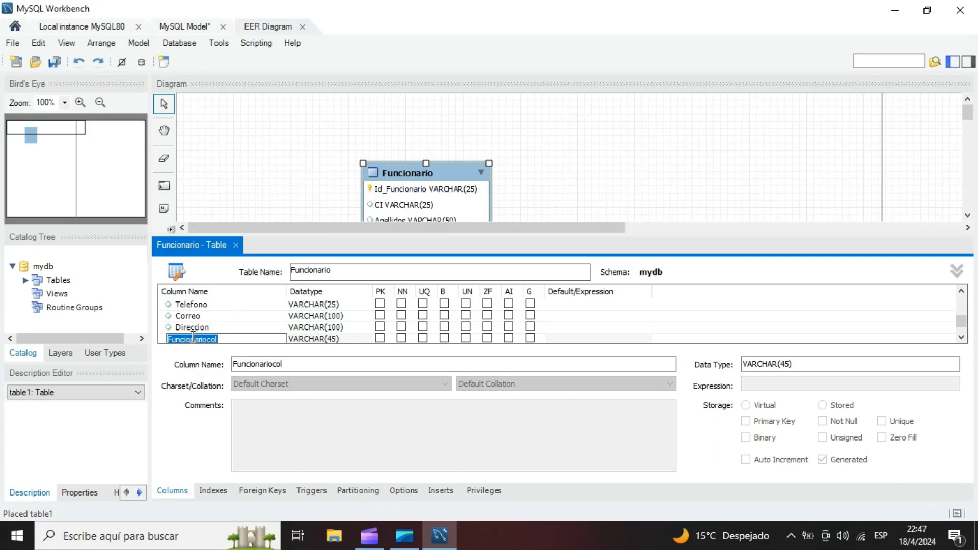
{"action": "scroll", "coordinate": [188, 337], "scroll_direction": "down", "scroll_amount": 1}
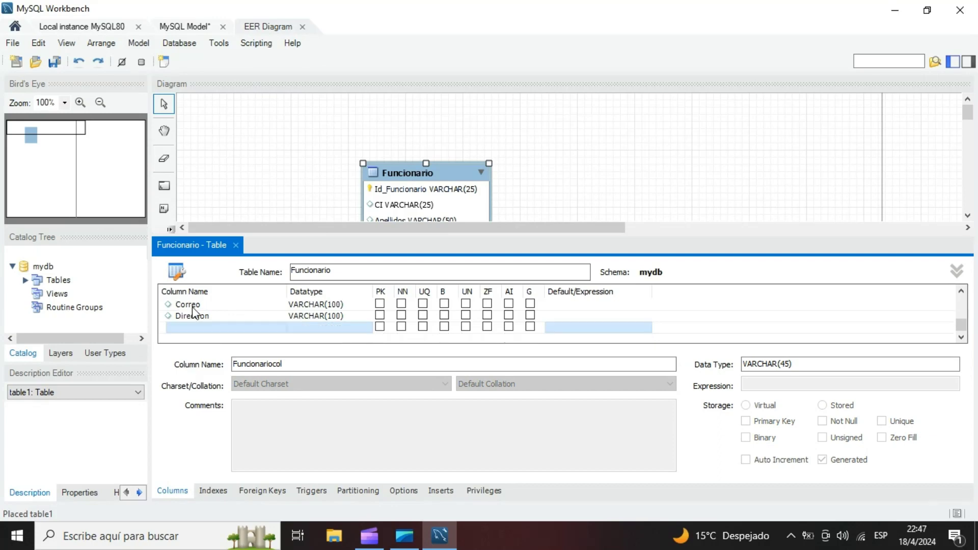
{"action": "double_click", "coordinate": [213, 327]}
{"action": "type", "text": "Sexo"}
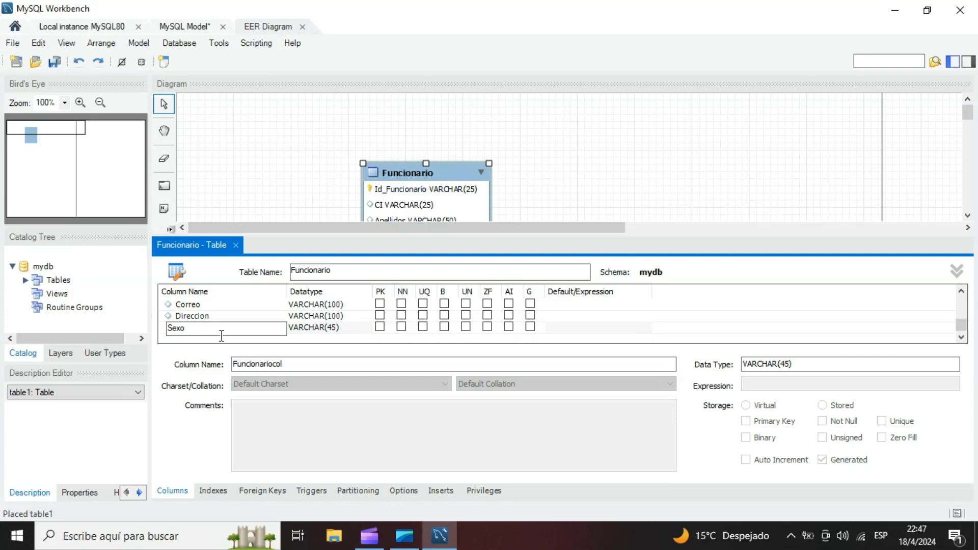
{"action": "double_click", "coordinate": [336, 329]}
{"action": "left_click", "coordinate": [335, 328]}
{"action": "key", "text": "BackSpace"}
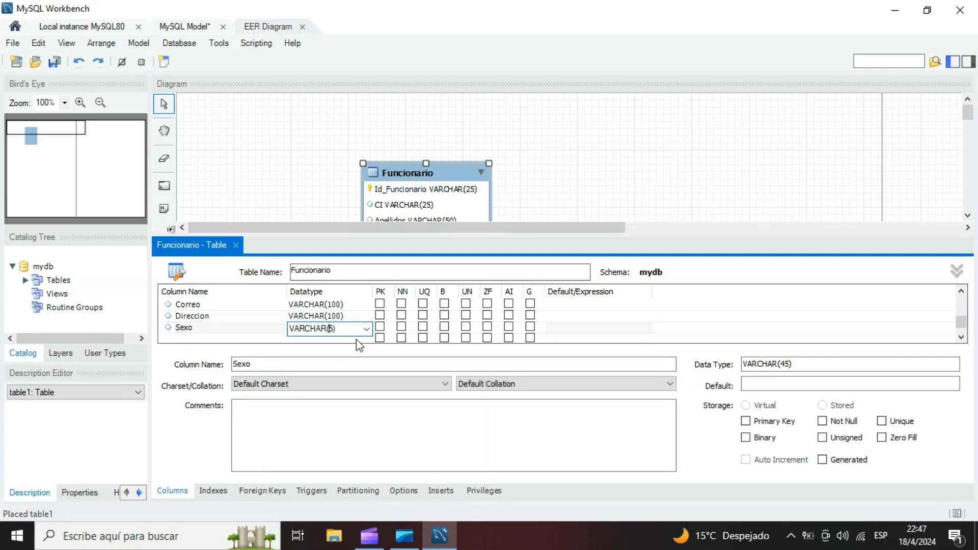
{"action": "type", "text": "1"}
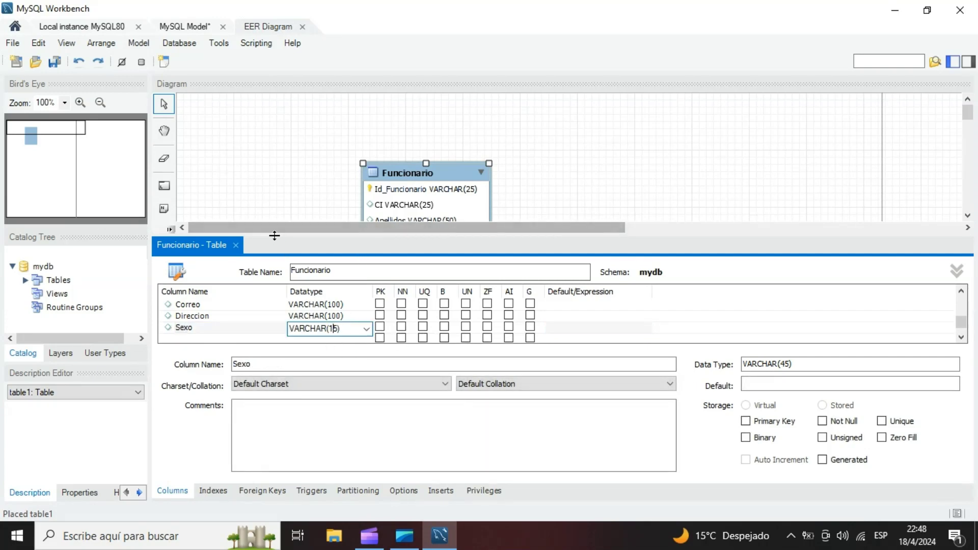
- Mark the CI, Apellidos, Nombres, Sexo and Tipo_Funcionario columns of the Funcionario table as not null
{"action": "left_click_drag", "start_coordinate": [273, 234], "coordinate": [293, 156]}
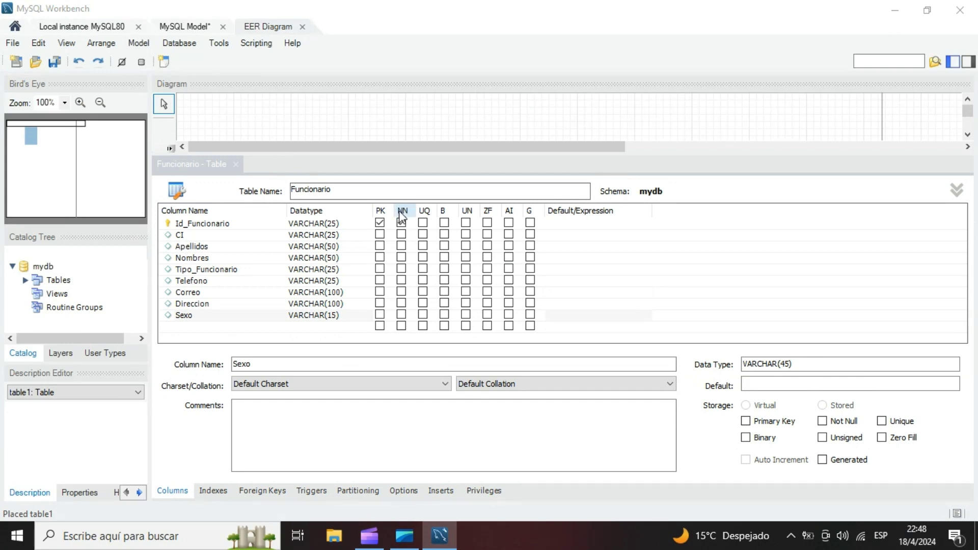
{"action": "left_click", "coordinate": [403, 212]}
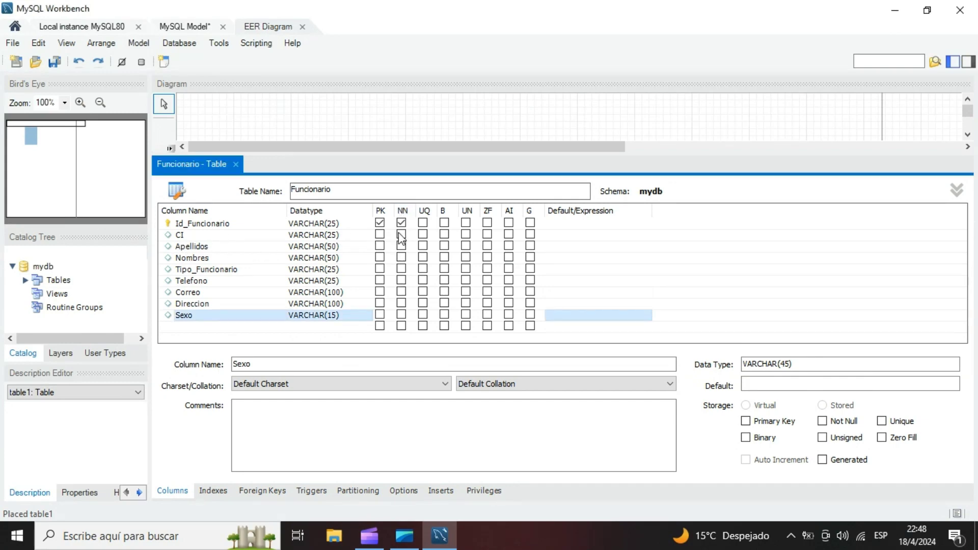
{"action": "left_click", "coordinate": [401, 234]}
{"action": "left_click", "coordinate": [402, 246]}
{"action": "left_click", "coordinate": [401, 257]}
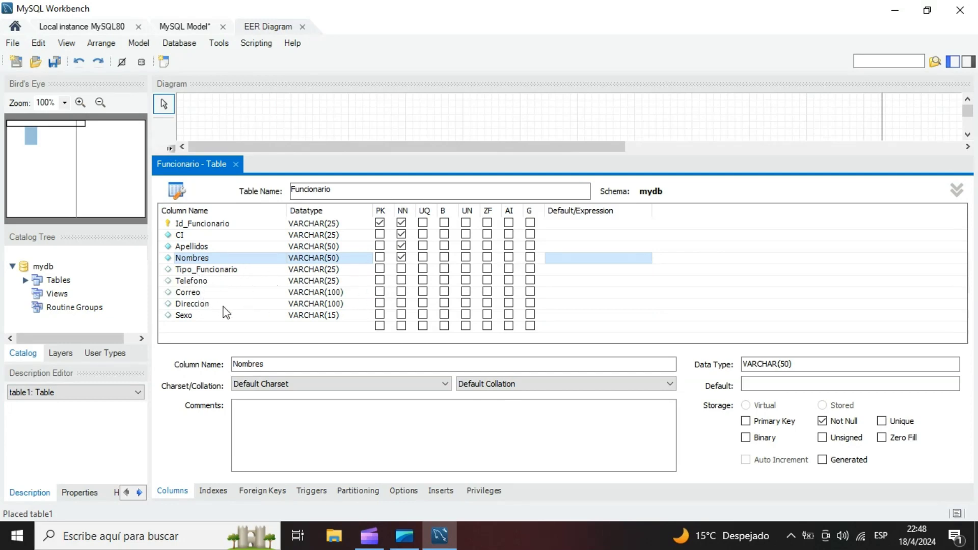
{"action": "left_click", "coordinate": [401, 314]}
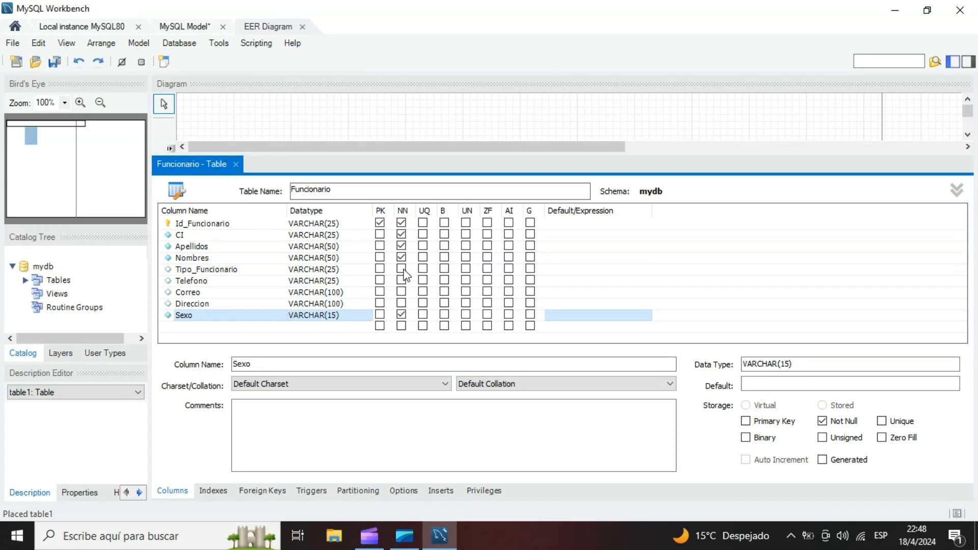
{"action": "left_click", "coordinate": [401, 269]}
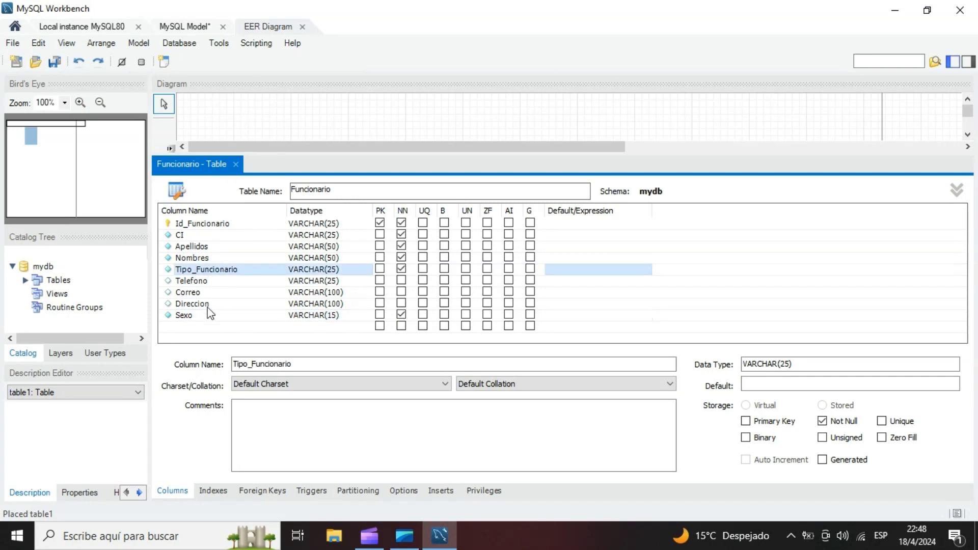
- Close the Funcionario table's editor and move the table further right and slightly up on the diagram
{"action": "left_click", "coordinate": [236, 164]}
{"action": "left_click_drag", "start_coordinate": [424, 203], "coordinate": [548, 170]}
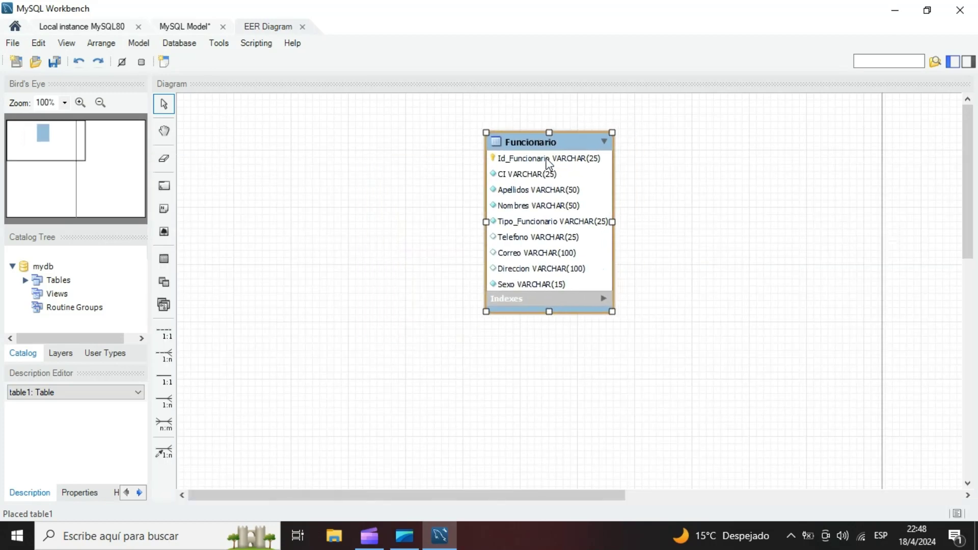
{"action": "left_click", "coordinate": [371, 240]}
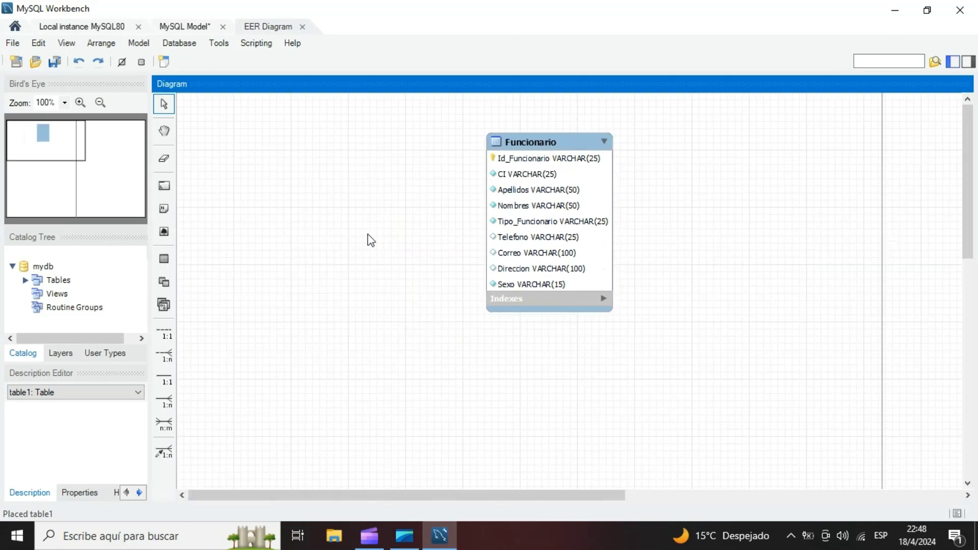
- Place a new table to the left of Funcionario on the diagram and name it Usuario
{"action": "left_click", "coordinate": [169, 262]}
{"action": "left_click", "coordinate": [337, 196]}
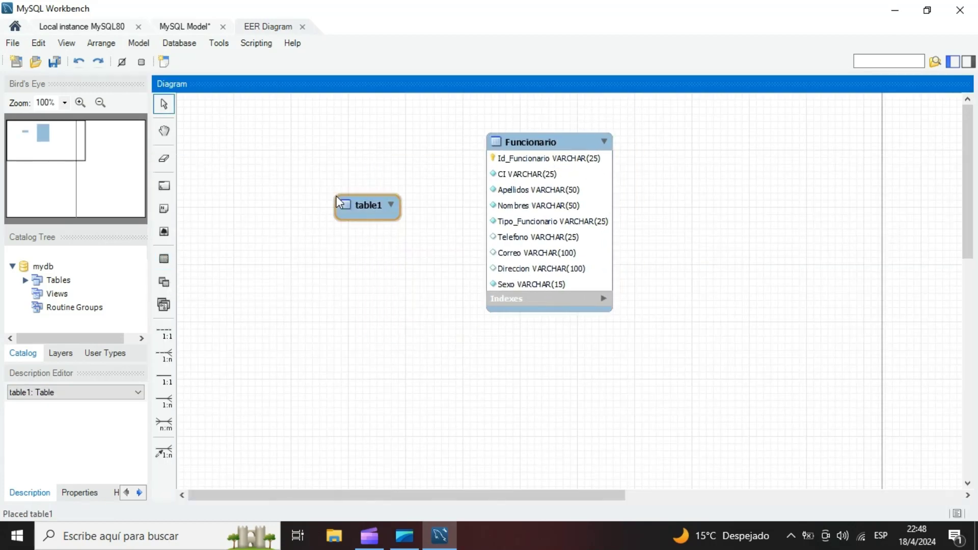
{"action": "double_click", "coordinate": [374, 204]}
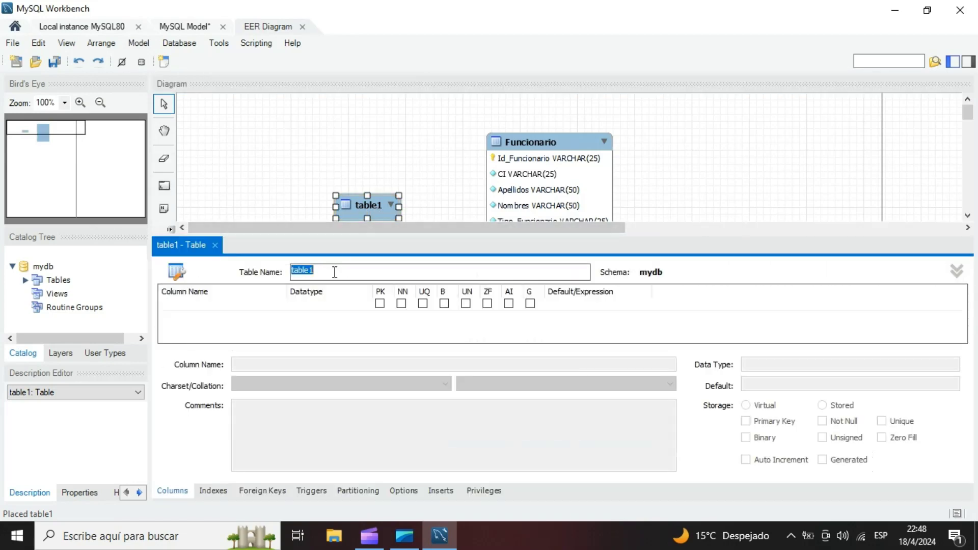
{"action": "type", "text": "Usuario"}
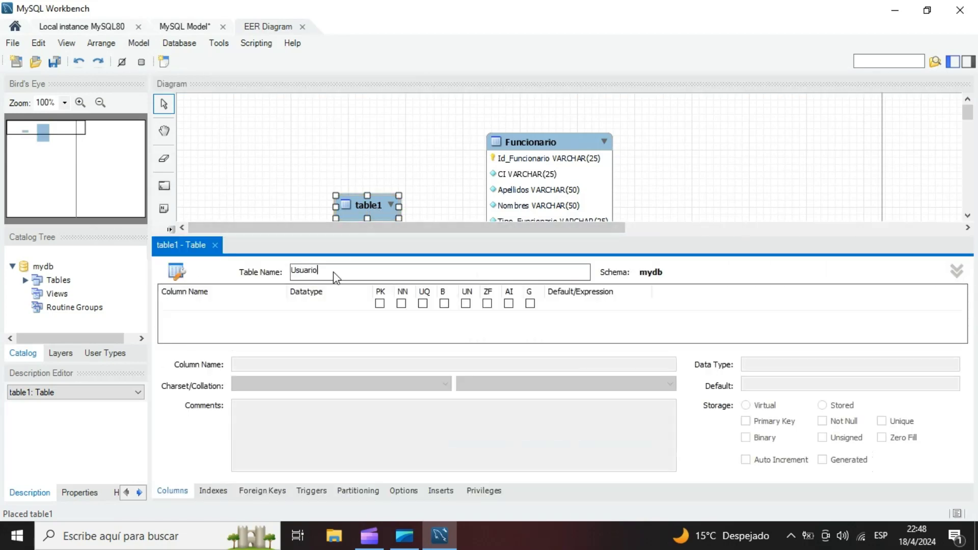
- Add an Id_Usuario column with datatype VARCHAR(25) as the first column of the Usuario table
{"action": "left_click", "coordinate": [204, 306]}
{"action": "double_click", "coordinate": [201, 305]}
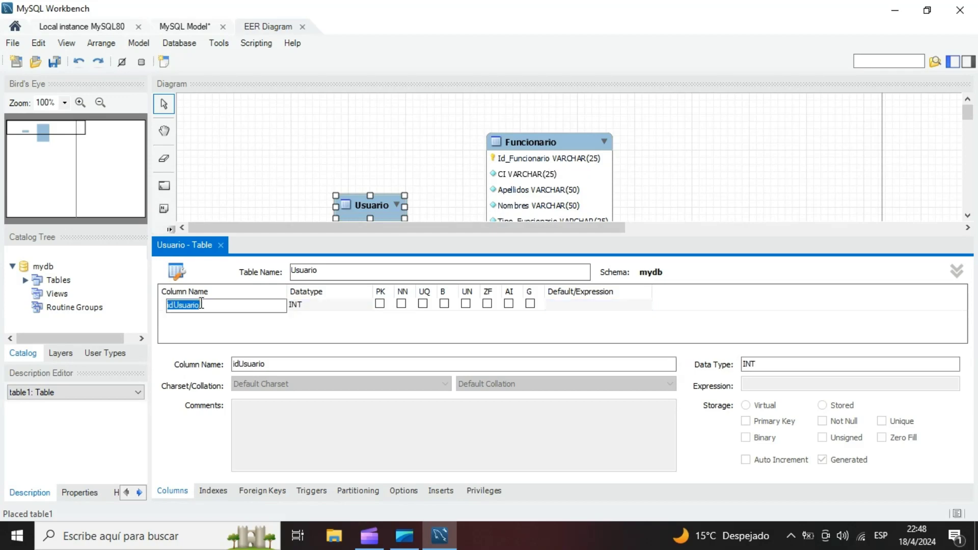
{"action": "type", "text": "Id_Usuario"}
{"action": "left_click", "coordinate": [325, 305]}
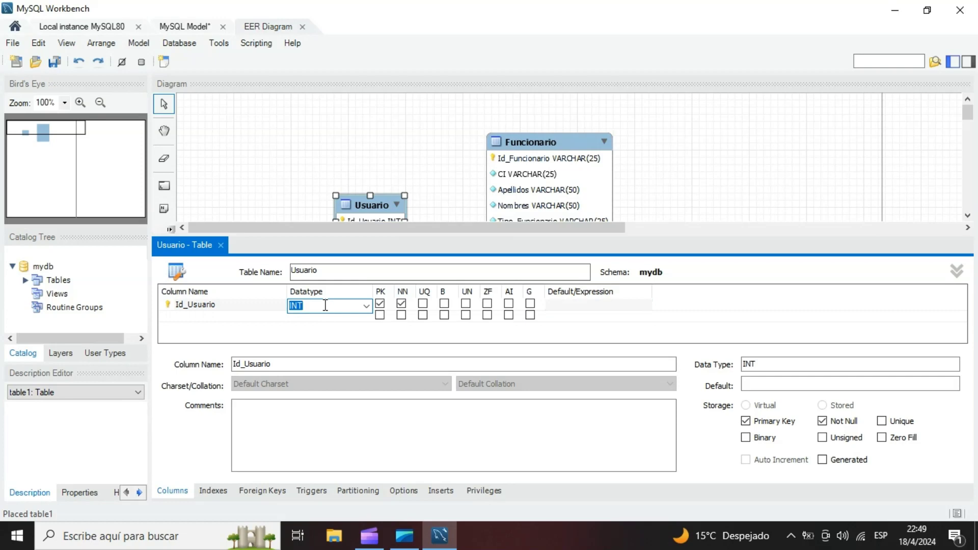
{"action": "key", "text": "BackSpace"}
{"action": "left_click", "coordinate": [365, 306]}
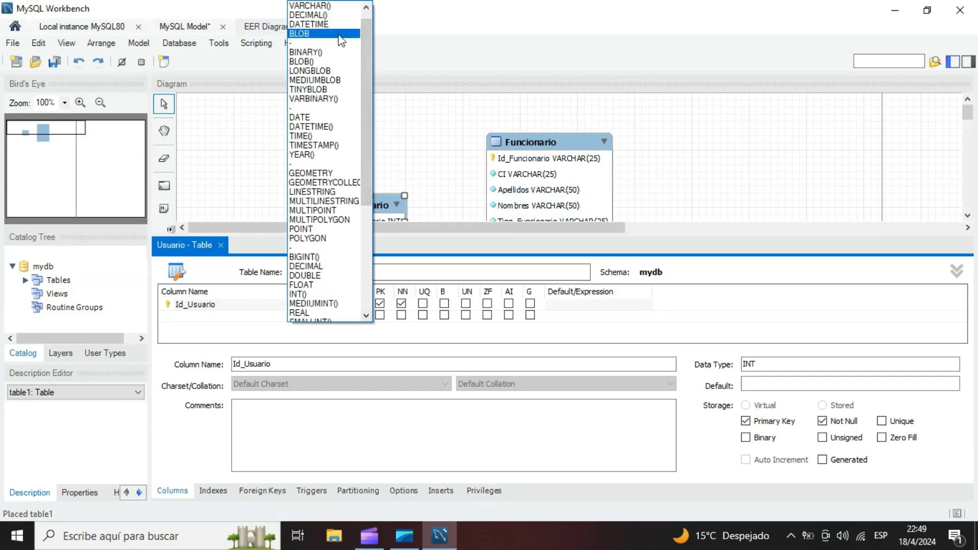
{"action": "left_click", "coordinate": [335, 6]}
{"action": "type", "text": "25"}
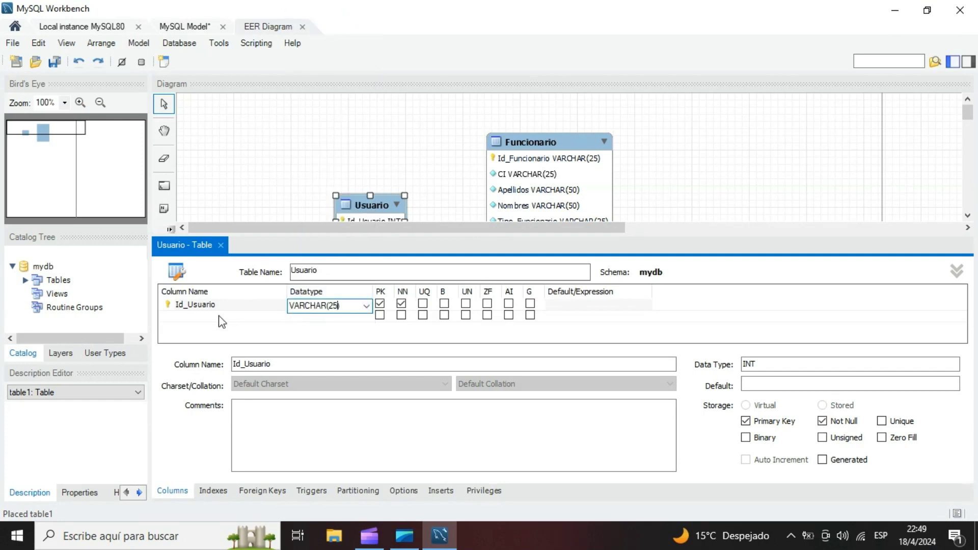
- Add a Contraseña column with datatype VARCHAR(25) to the Usuario table and mark it as a primary key
{"action": "left_click", "coordinate": [214, 316]}
{"action": "key", "text": "BackSpace"}
{"action": "key", "text": "BackSpace"}
{"action": "key", "text": "BackSpace"}
{"action": "key", "text": "BackSpace"}
{"action": "key", "text": "BackSpace"}
{"action": "key", "text": "BackSpace"}
{"action": "key", "text": "BackSpace"}
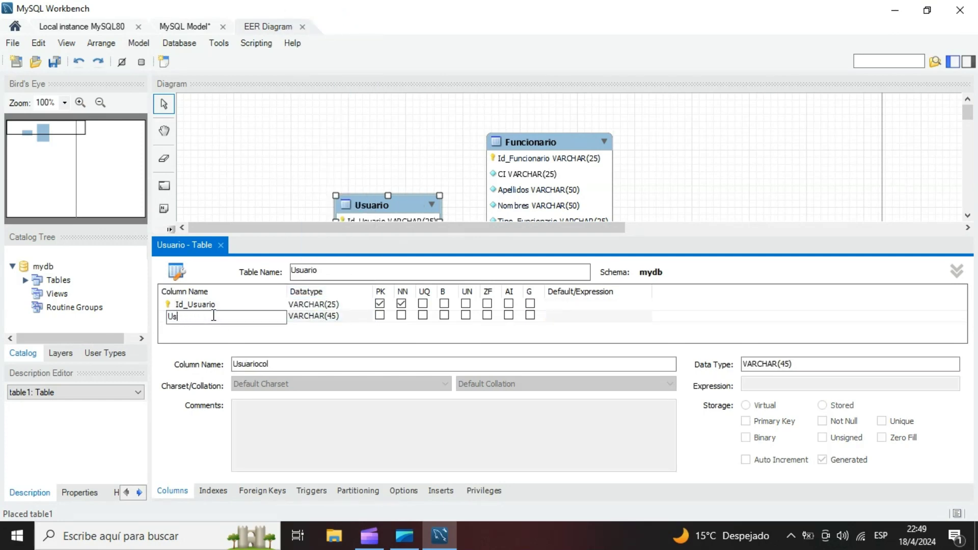
{"action": "type", "text": "Contr"}
{"action": "left_click", "coordinate": [333, 317]}
{"action": "left_click", "coordinate": [333, 317]}
{"action": "left_click", "coordinate": [334, 318]}
{"action": "key", "text": "BackSpace"}
{"action": "type", "text": "2"}
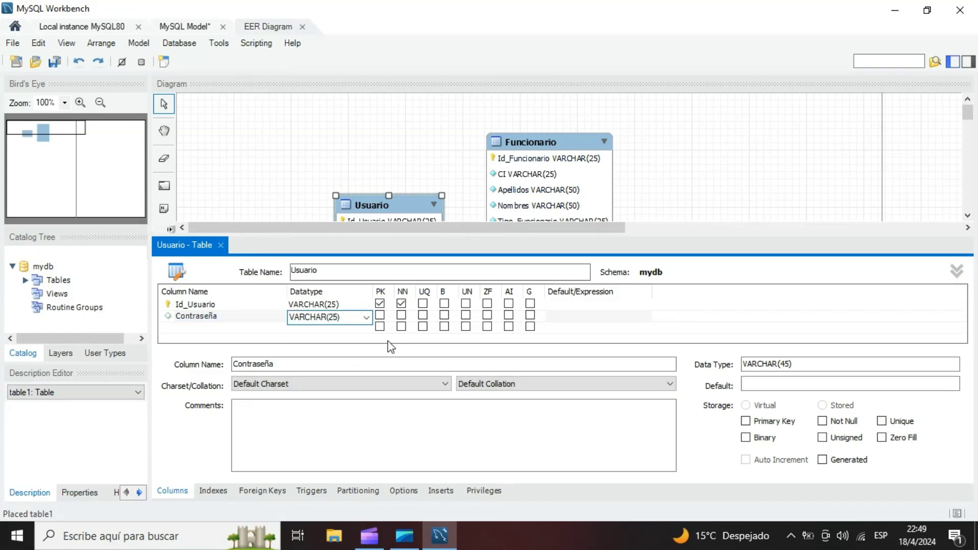
{"action": "left_click", "coordinate": [379, 314]}
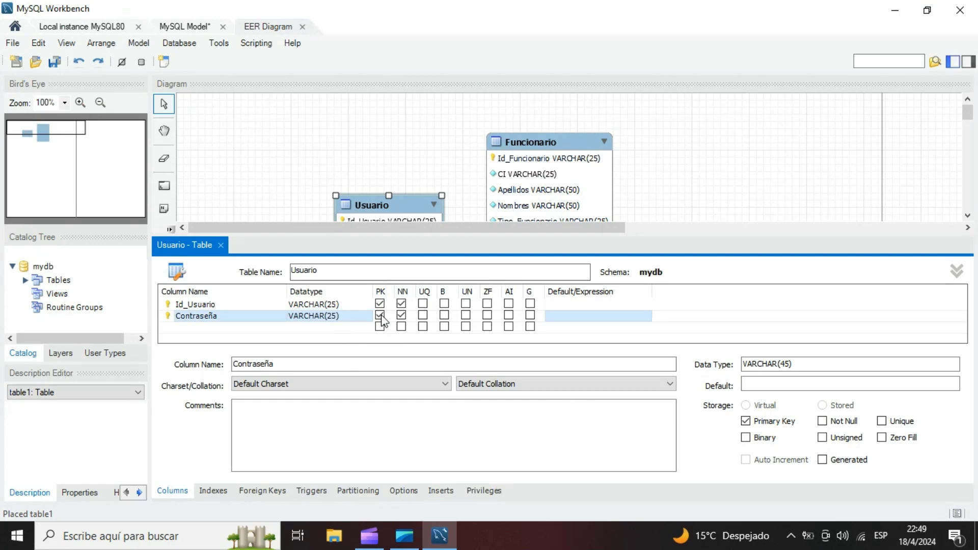
{"action": "left_click", "coordinate": [167, 304]}
{"action": "left_click", "coordinate": [170, 315]}
- Add a Tipo_Usuario column with datatype VARCHAR(25) to the Usuario table
{"action": "left_click", "coordinate": [204, 331]}
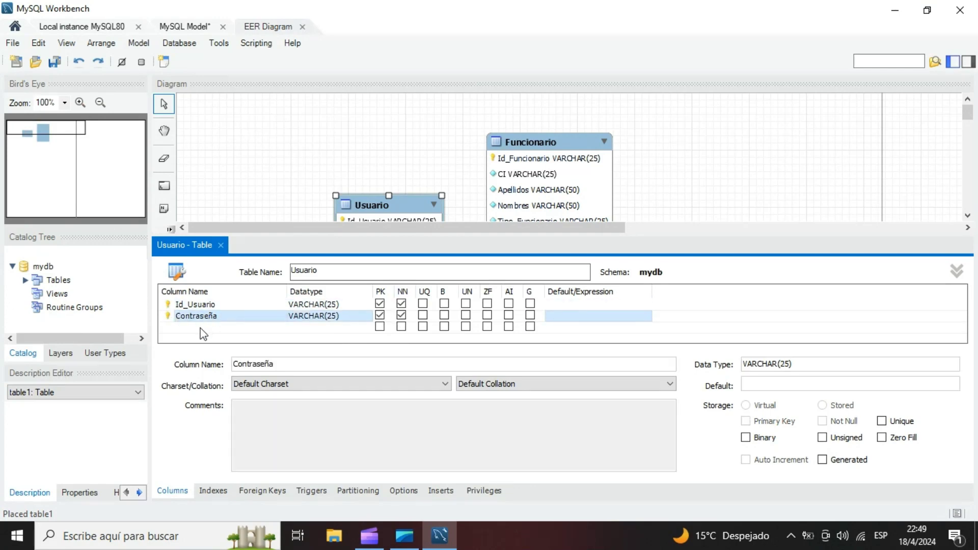
{"action": "type", "text": "Tipo_"}
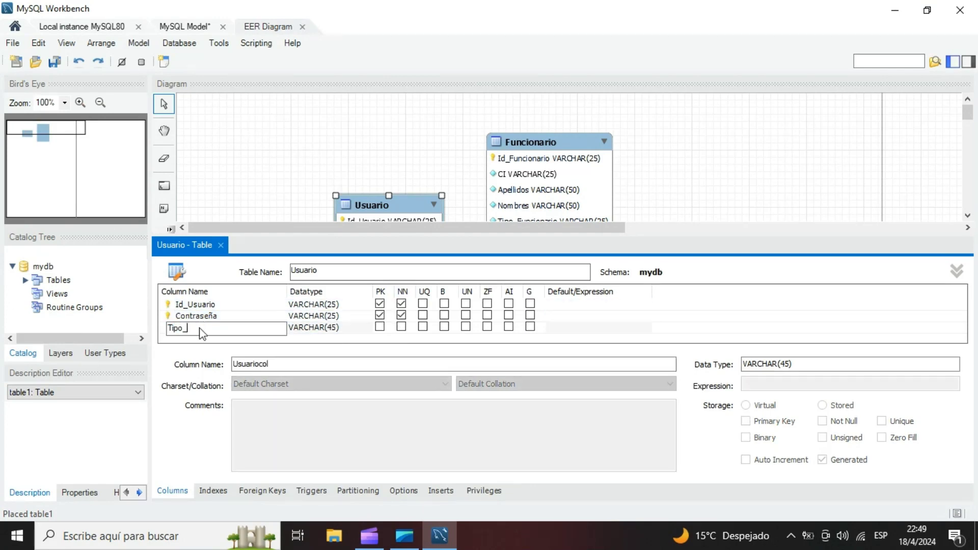
{"action": "type", "text": "Usuario"}
{"action": "left_click", "coordinate": [333, 329]}
{"action": "key", "text": "BackSpace"}
{"action": "type", "text": "2"}
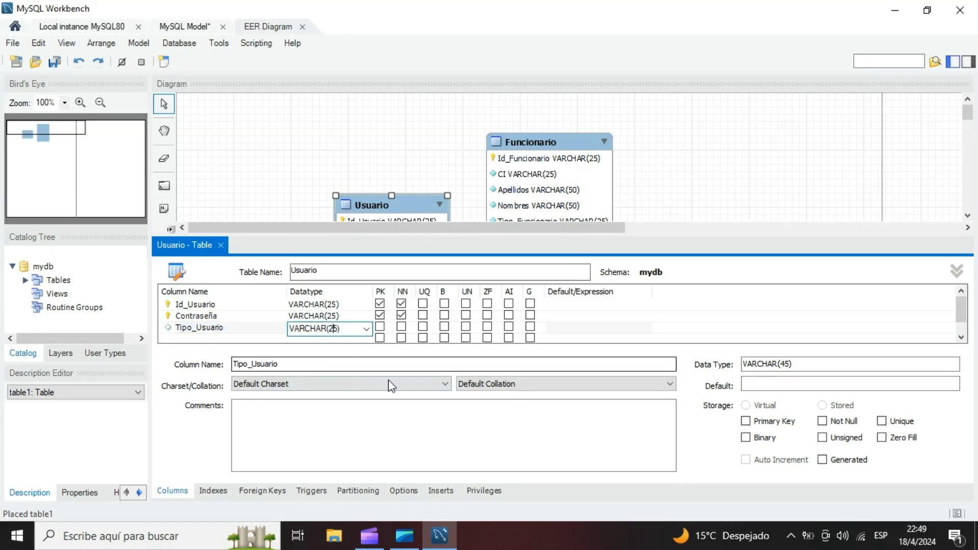
- Add an Estado column with datatype VARCHAR(25) to the Usuario table
{"action": "left_click", "coordinate": [193, 338]}
{"action": "type", "text": "Estado"}
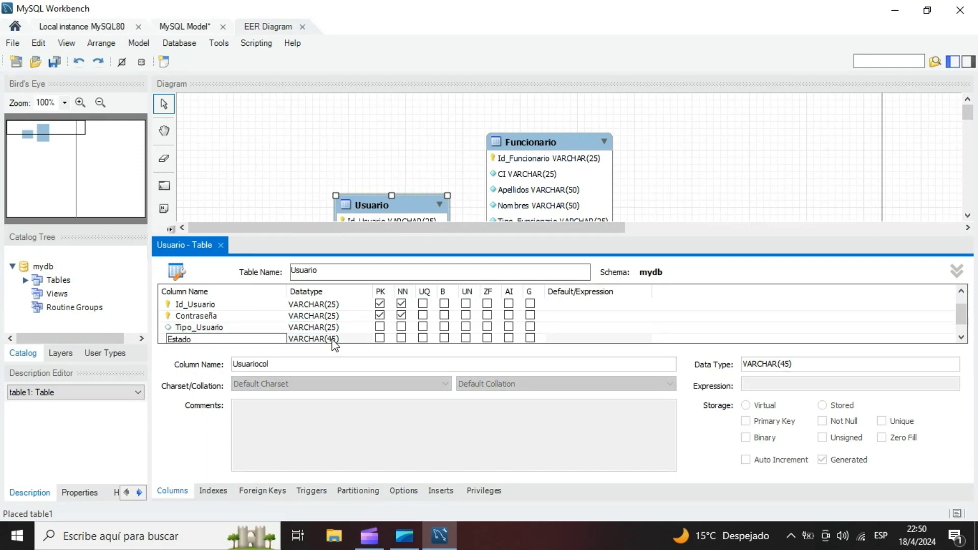
{"action": "left_click", "coordinate": [334, 338]}
{"action": "double_click", "coordinate": [334, 329]}
{"action": "left_click", "coordinate": [334, 329]}
{"action": "key", "text": "BackSpace"}
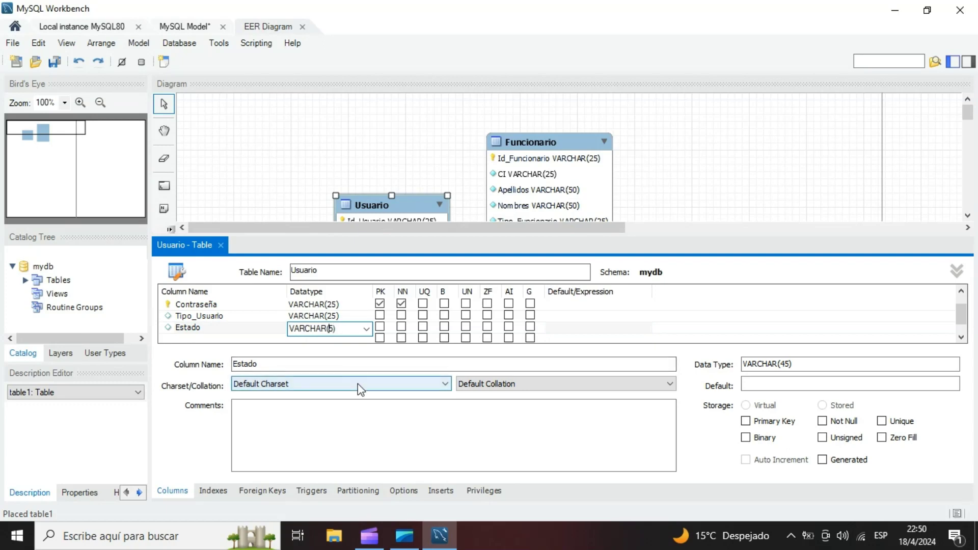
{"action": "type", "text": "2"}
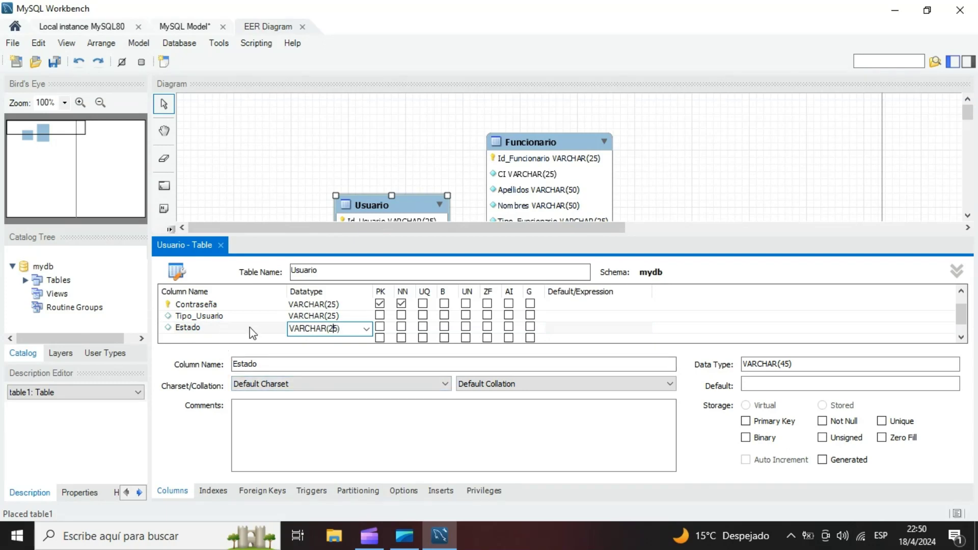
- Enlarge the Usuario table's column editor and add a column named Registrar below Estado
{"action": "left_click", "coordinate": [214, 338]}
{"action": "left_click_drag", "start_coordinate": [343, 235], "coordinate": [341, 198]}
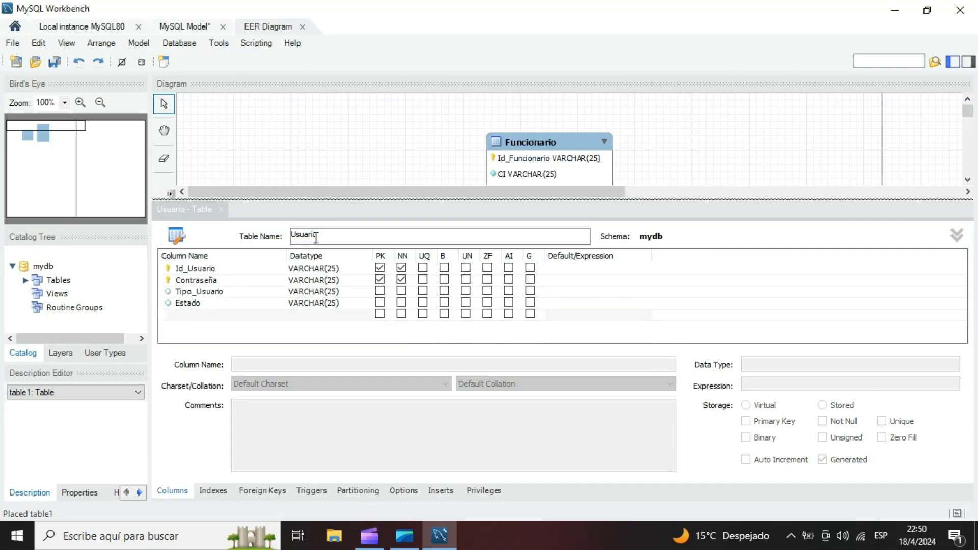
{"action": "left_click", "coordinate": [186, 313]}
{"action": "type", "text": "E"}
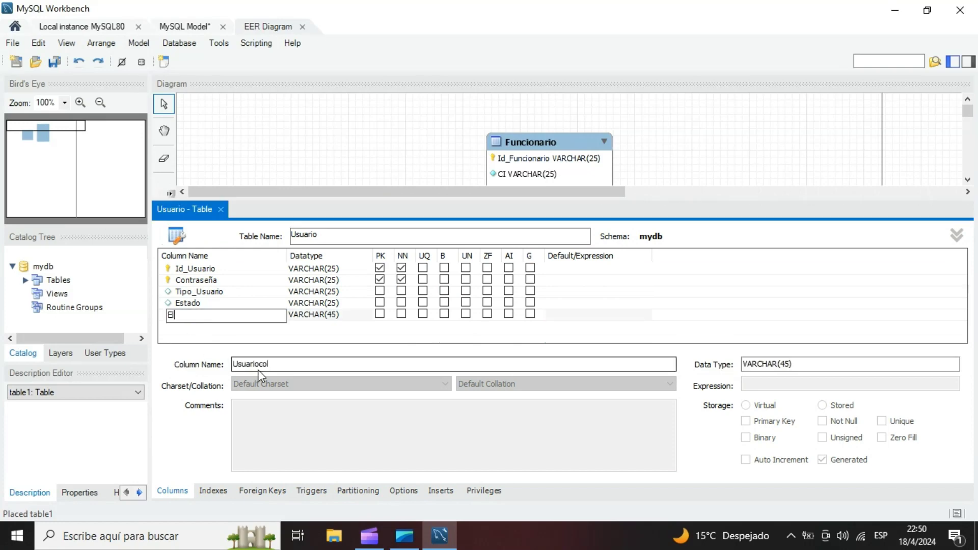
{"action": "key", "text": "BackSpace"}
{"action": "key", "text": "BackSpace"}
{"action": "key", "text": "BackSpace"}
{"action": "type", "text": "r"}
{"action": "key", "text": "Return"}
- Try to set the Registrar column's datatype to TINYINT()
{"action": "left_click", "coordinate": [331, 316]}
{"action": "left_click", "coordinate": [367, 317]}
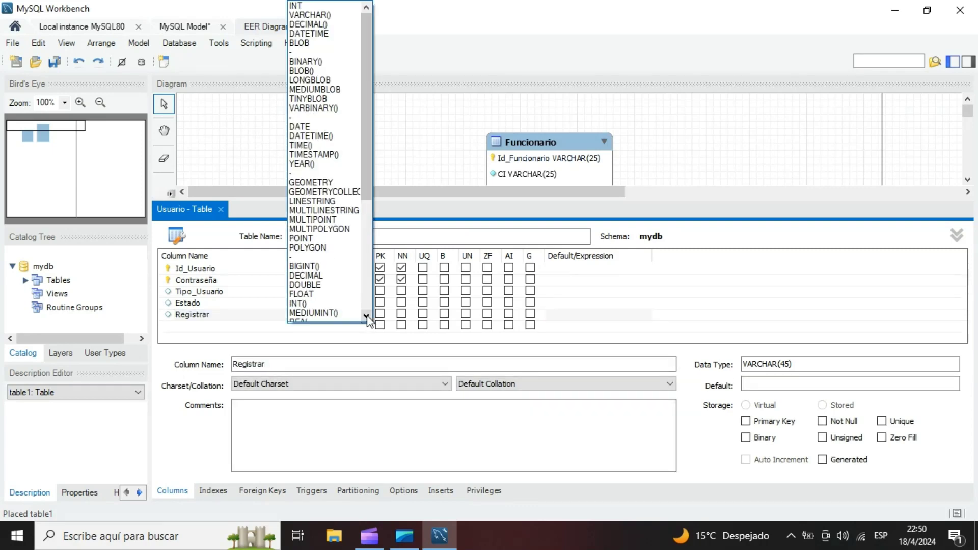
{"action": "scroll", "coordinate": [337, 249], "scroll_direction": "down", "scroll_amount": 4}
{"action": "scroll", "coordinate": [337, 250], "scroll_direction": "down", "scroll_amount": 4}
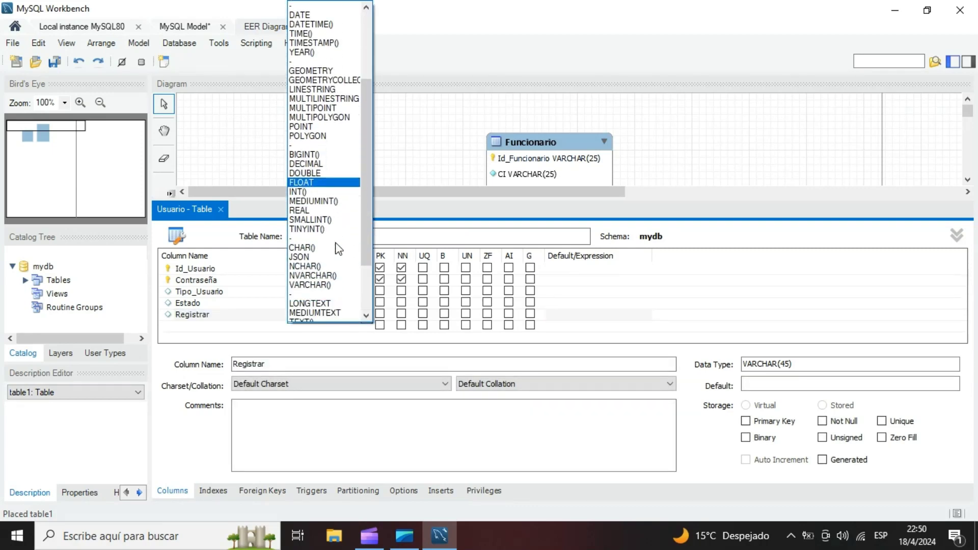
{"action": "scroll", "coordinate": [339, 252], "scroll_direction": "up", "scroll_amount": 5}
{"action": "scroll", "coordinate": [337, 255], "scroll_direction": "up", "scroll_amount": 2}
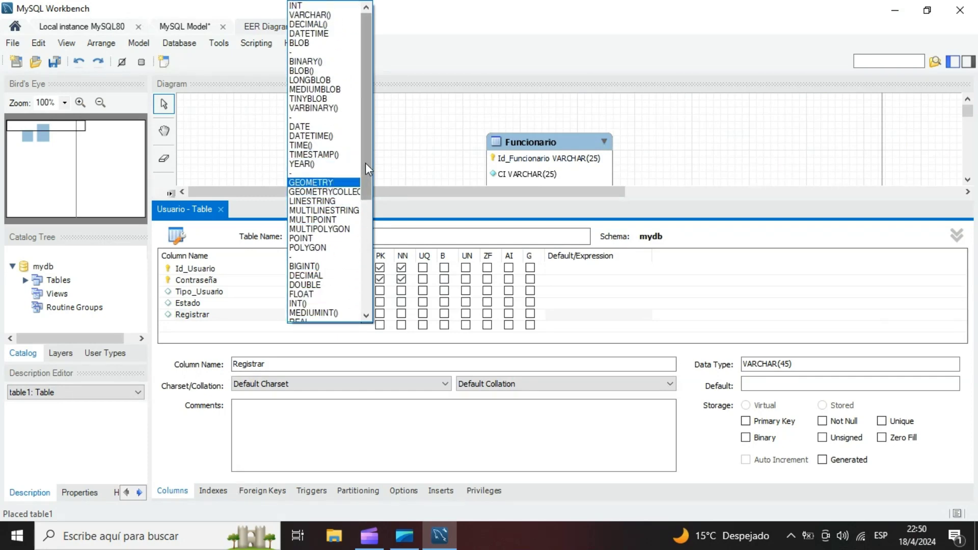
{"action": "left_click_drag", "start_coordinate": [365, 163], "coordinate": [364, 227]}
{"action": "left_click", "coordinate": [336, 277]}
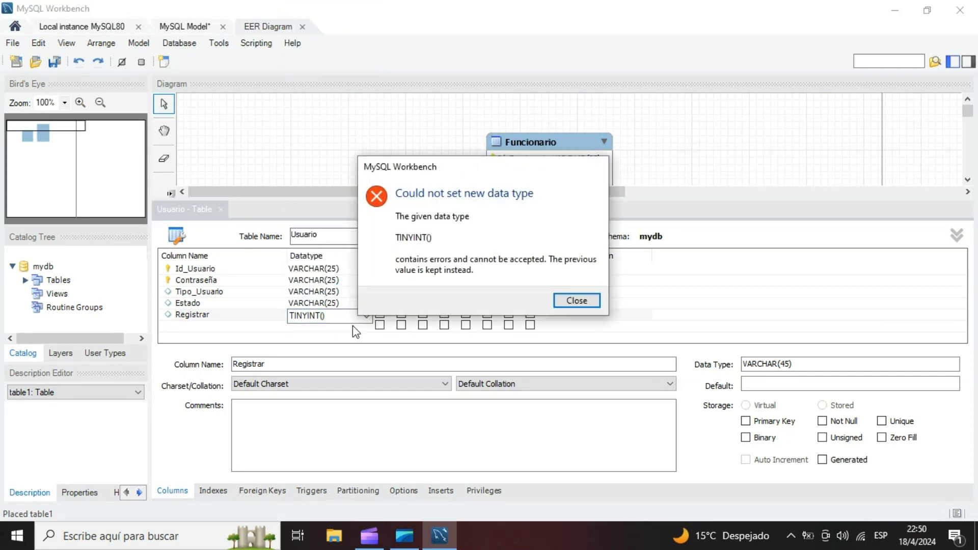
{"action": "key", "text": "Return"}
- Set the Registrar column's datatype to TINYINT without parentheses
{"action": "left_click", "coordinate": [327, 314]}
{"action": "left_click", "coordinate": [365, 314]}
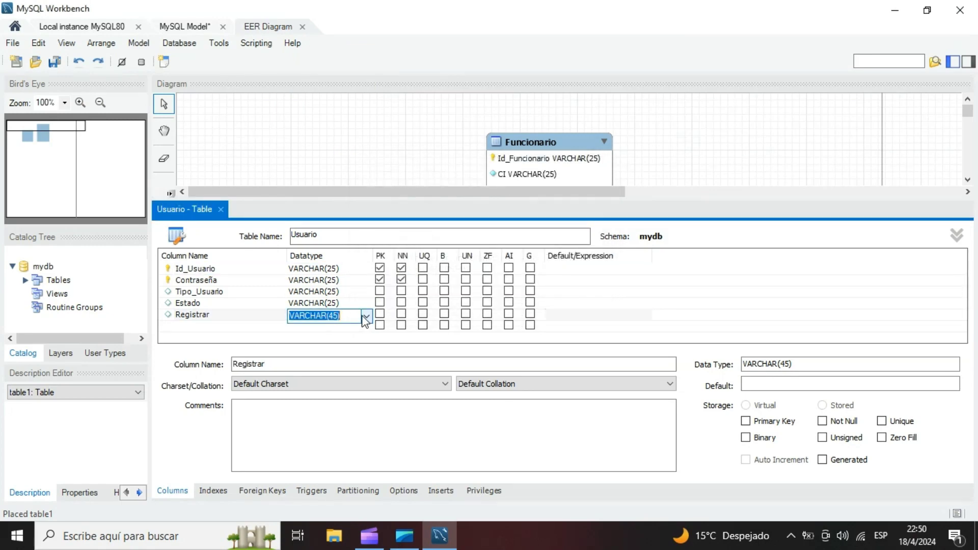
{"action": "left_click", "coordinate": [367, 315]}
{"action": "scroll", "coordinate": [366, 186], "scroll_direction": "down", "scroll_amount": 1}
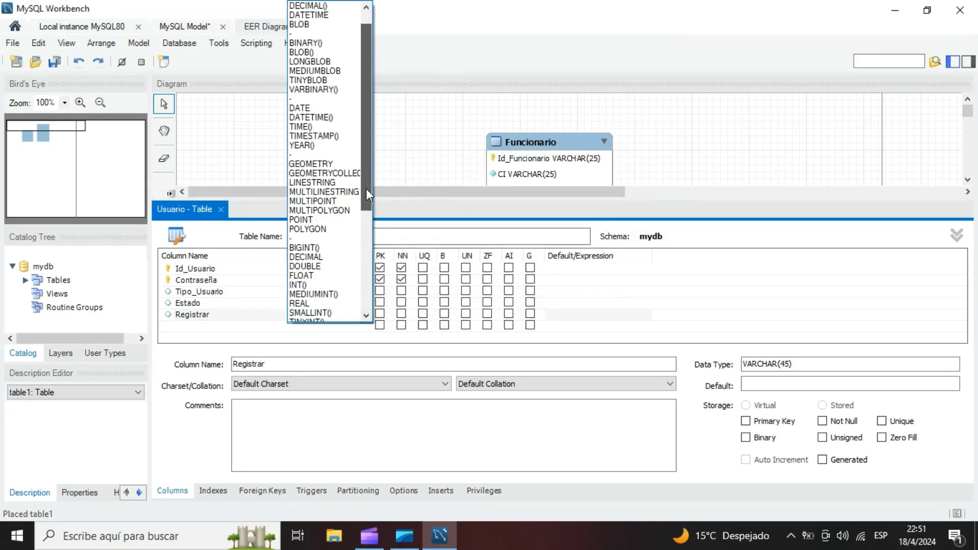
{"action": "scroll", "coordinate": [368, 159], "scroll_direction": "up", "scroll_amount": 1}
{"action": "scroll", "coordinate": [368, 160], "scroll_direction": "down", "scroll_amount": 3}
{"action": "left_click", "coordinate": [326, 238]}
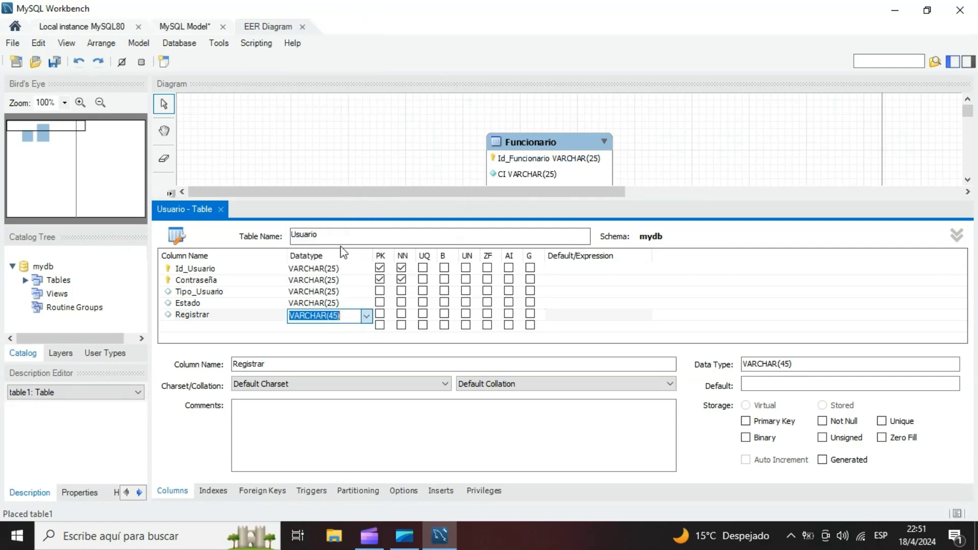
- Add an Editar column with datatype TINYINT to the Usuario table
{"action": "left_click", "coordinate": [197, 326]}
{"action": "type", "text": "Editar"}
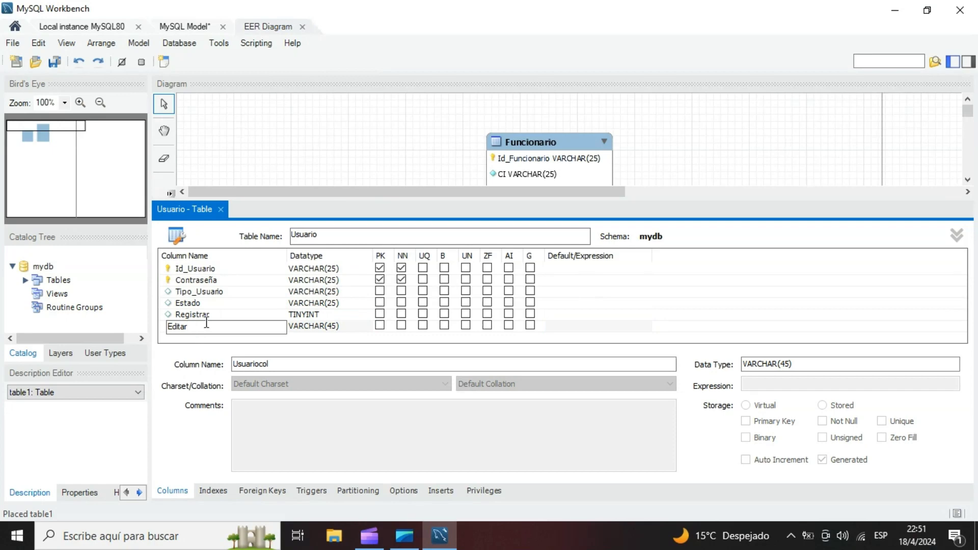
{"action": "left_click", "coordinate": [330, 327]}
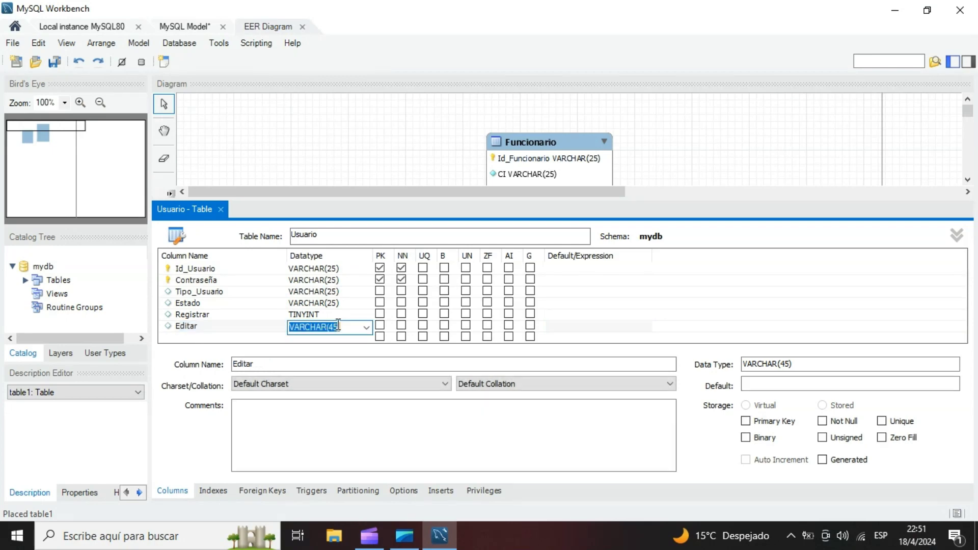
{"action": "left_click", "coordinate": [338, 328]}
{"action": "left_click", "coordinate": [367, 330]}
{"action": "left_click", "coordinate": [367, 315]}
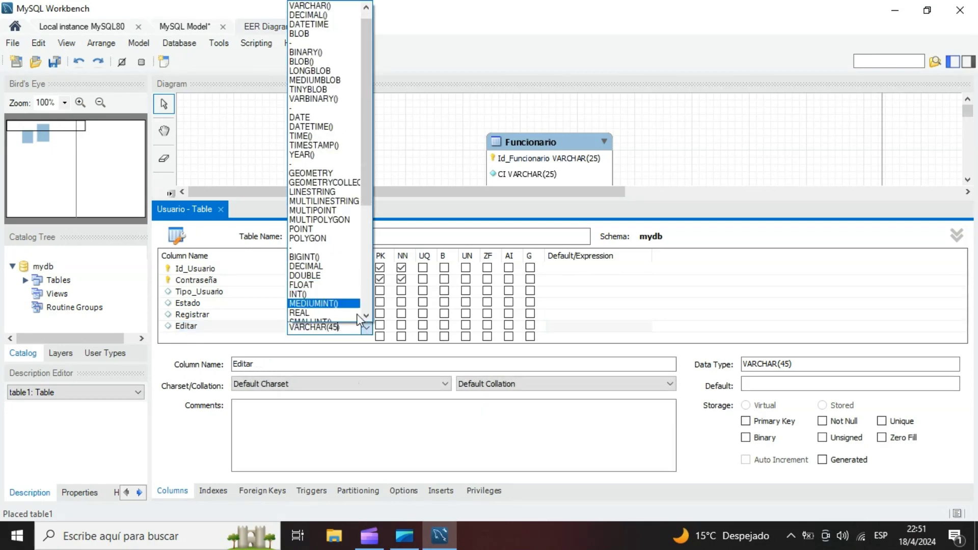
{"action": "left_click", "coordinate": [366, 316]}
{"action": "left_click", "coordinate": [366, 316]}
{"action": "left_click", "coordinate": [305, 290]}
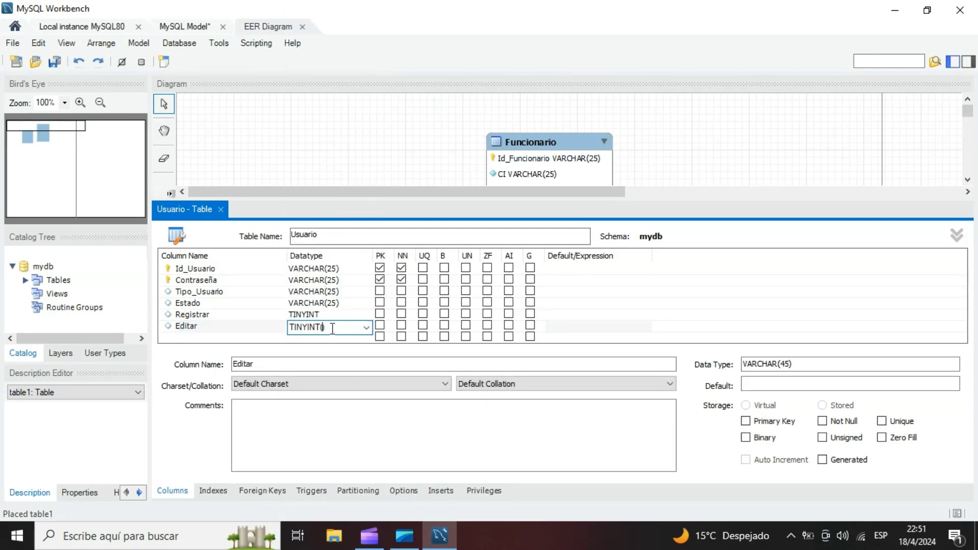
- Add an Eliminar column with datatype TINYINT below Editar in the Usuario table
{"action": "left_click", "coordinate": [212, 336]}
{"action": "left_click", "coordinate": [212, 337]}
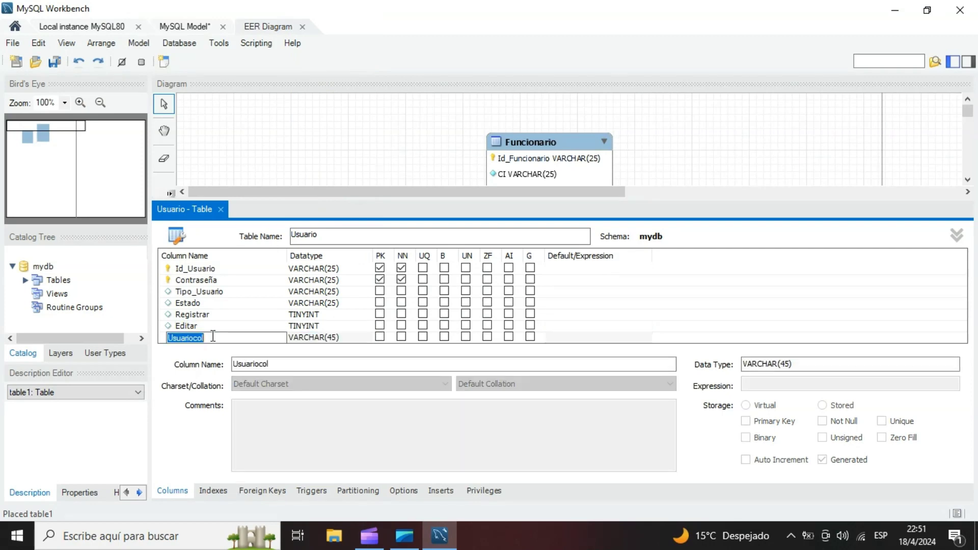
{"action": "type", "text": "Eliminar"}
{"action": "left_click", "coordinate": [346, 337]}
{"action": "left_click", "coordinate": [351, 337]}
{"action": "left_click", "coordinate": [367, 338]}
{"action": "scroll", "coordinate": [355, 326], "scroll_direction": "down", "scroll_amount": 1}
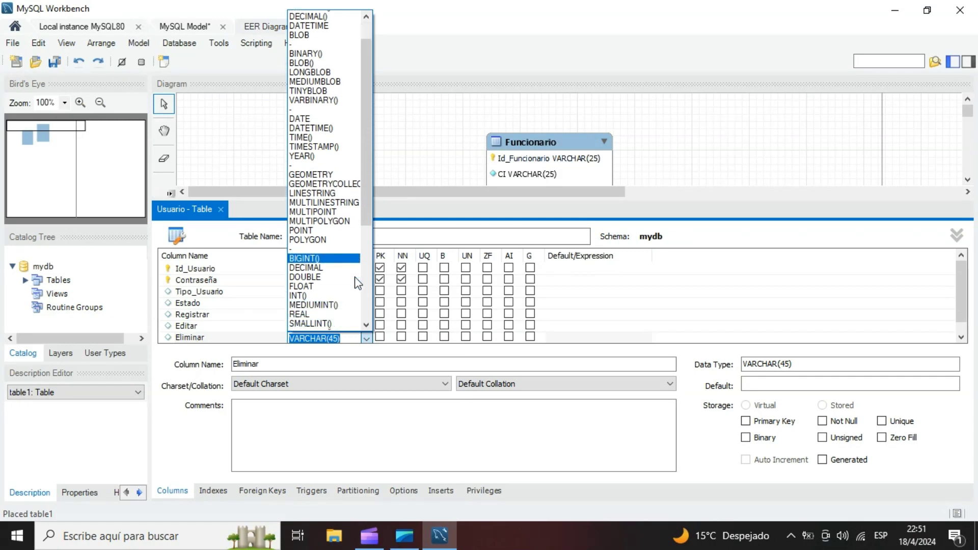
{"action": "left_click", "coordinate": [341, 320]}
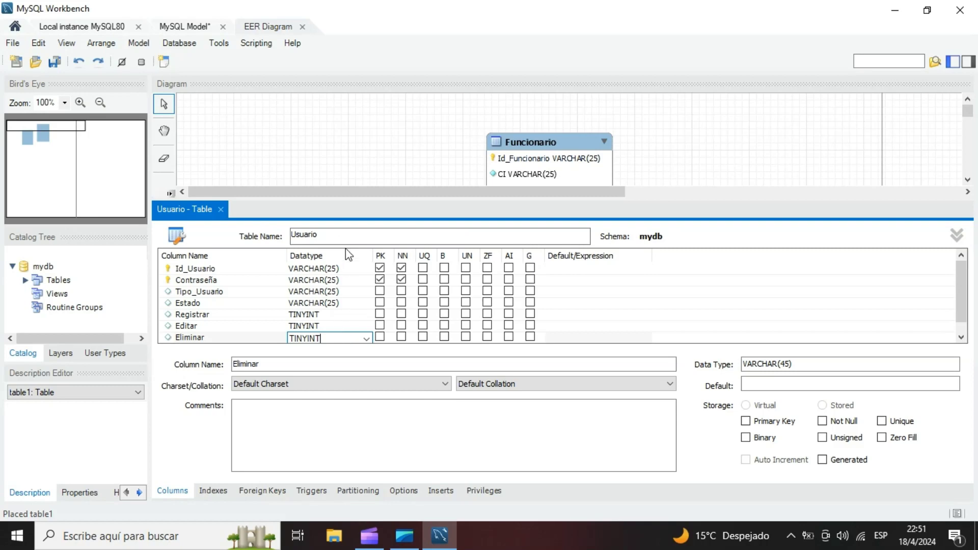
- Add an Id_Funcionario column with datatype VARCHAR(25) below Eliminar in the Usuario table
{"action": "left_click", "coordinate": [245, 337]}
{"action": "scroll", "coordinate": [240, 336], "scroll_direction": "down", "scroll_amount": 1}
{"action": "double_click", "coordinate": [216, 339]}
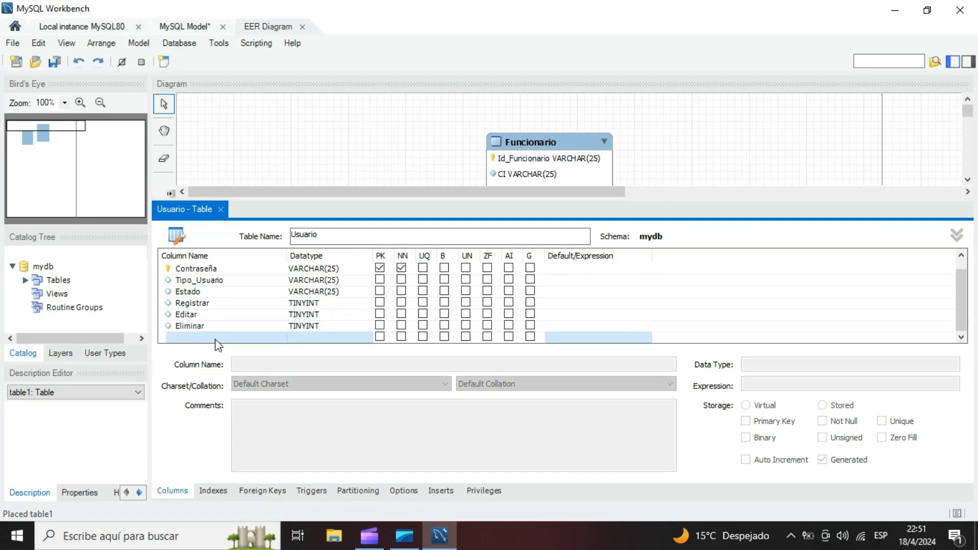
{"action": "type", "text": "Id"}
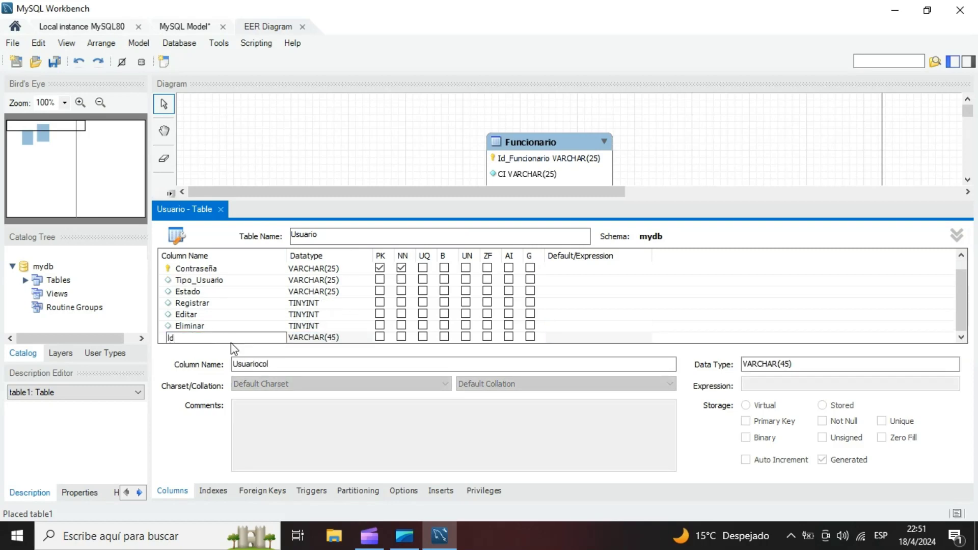
{"action": "type", "text": "_Funcionario"}
{"action": "left_click", "coordinate": [544, 163]}
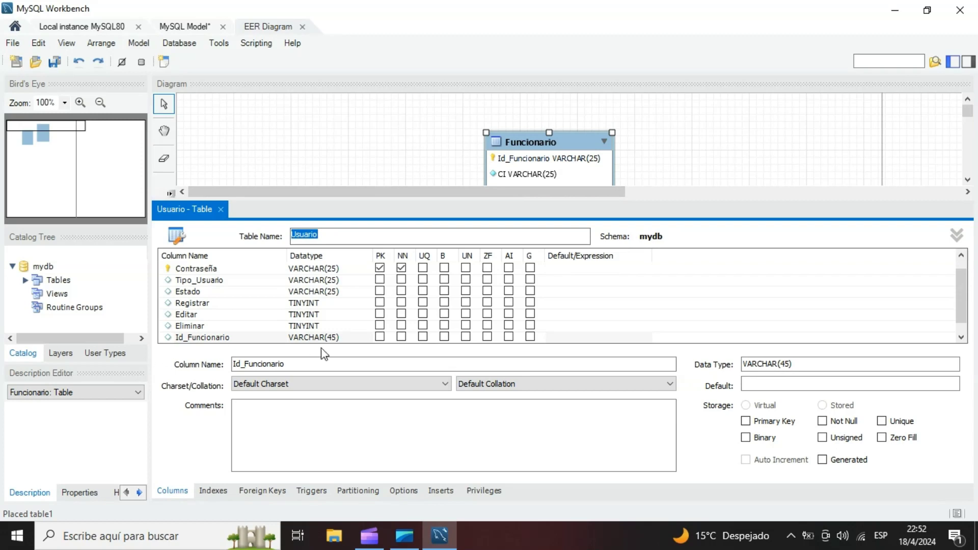
{"action": "double_click", "coordinate": [333, 338]}
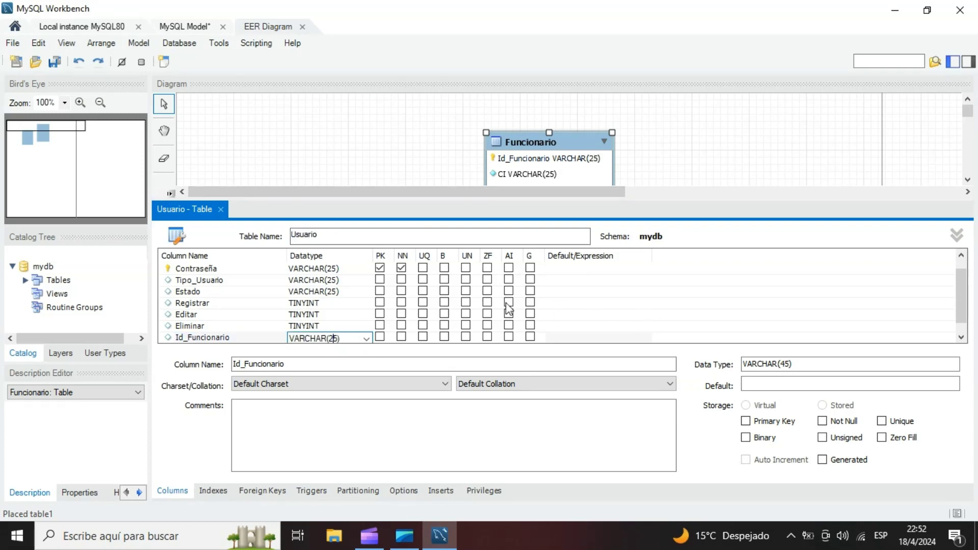
- Enlarge the Usuario table's column editor and mark Tipo_Usuario, Estado and Id_Funcionario as Not Null
{"action": "left_click_drag", "start_coordinate": [399, 199], "coordinate": [407, 179]}
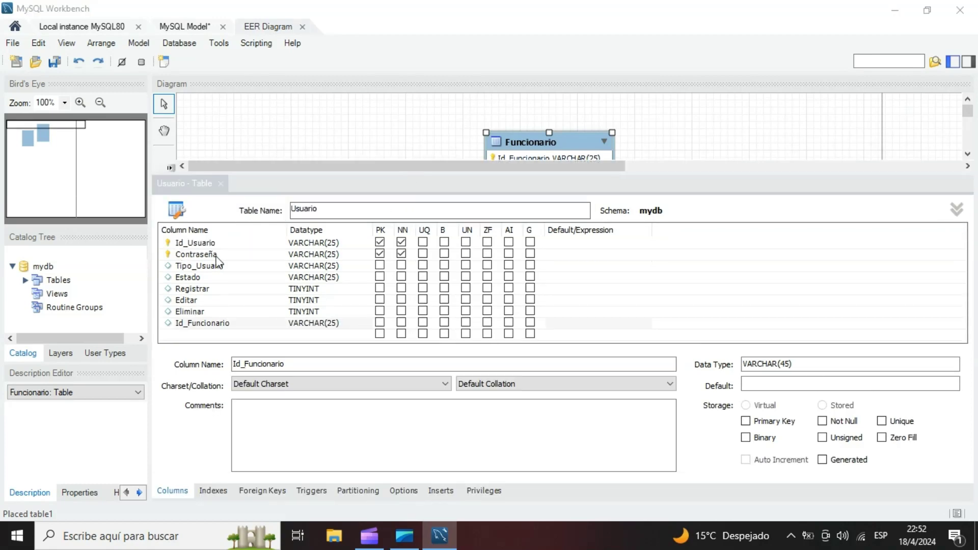
{"action": "left_click", "coordinate": [402, 266]}
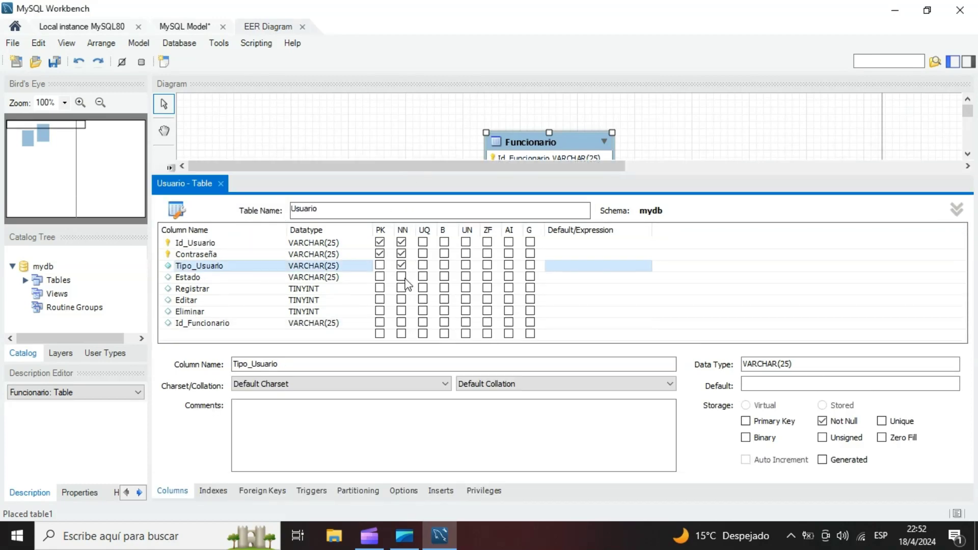
{"action": "left_click", "coordinate": [402, 277]}
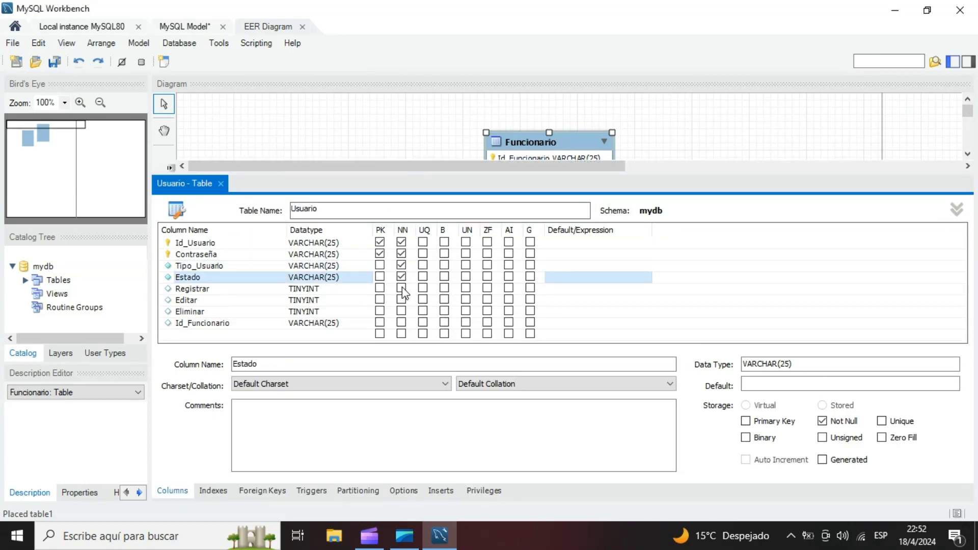
{"action": "left_click", "coordinate": [402, 323]}
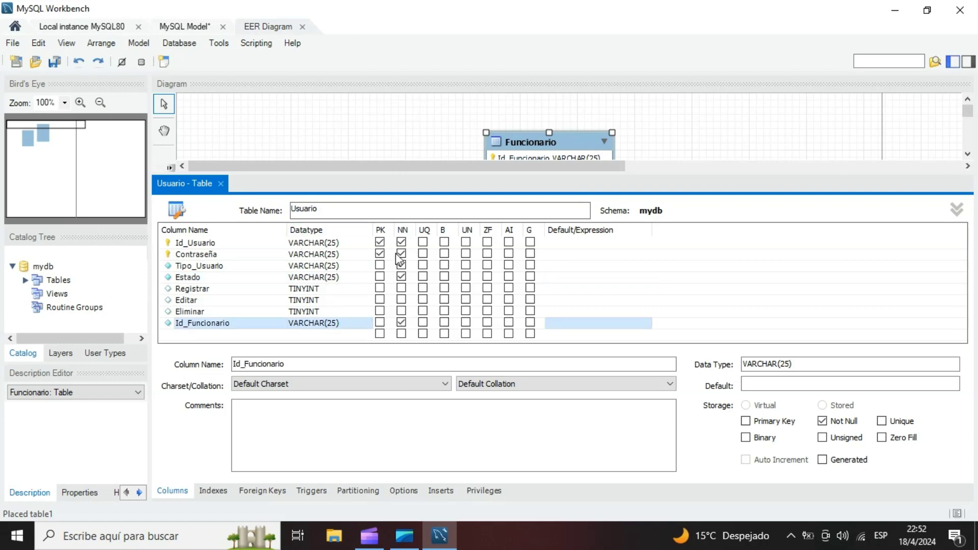
- Close the Usuario table's editor and move the table on the diagram level with the Funcionario table
{"action": "left_click", "coordinate": [221, 185]}
{"action": "left_click_drag", "start_coordinate": [402, 198], "coordinate": [375, 147]}
{"action": "double_click", "coordinate": [382, 177]}
{"action": "left_click", "coordinate": [220, 246]}
{"action": "double_click", "coordinate": [393, 151]}
{"action": "left_click", "coordinate": [221, 247]}
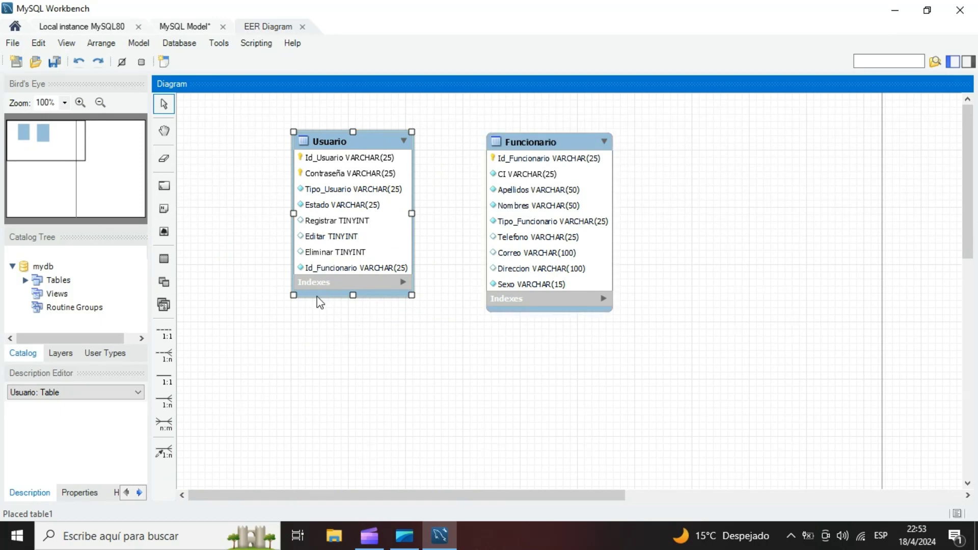
- Create a 1:1 non-identifying relationship from Usuario to Funcionario and move the Usuario table farther from Funcionario
{"action": "left_click", "coordinate": [165, 336]}
{"action": "left_click", "coordinate": [381, 279]}
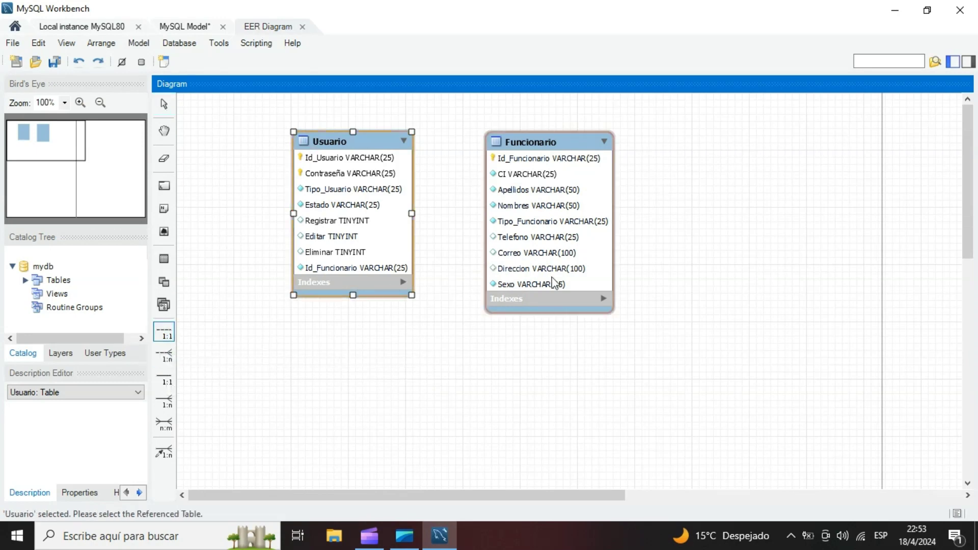
{"action": "left_click", "coordinate": [555, 282]}
{"action": "left_click_drag", "start_coordinate": [365, 290], "coordinate": [313, 290]}
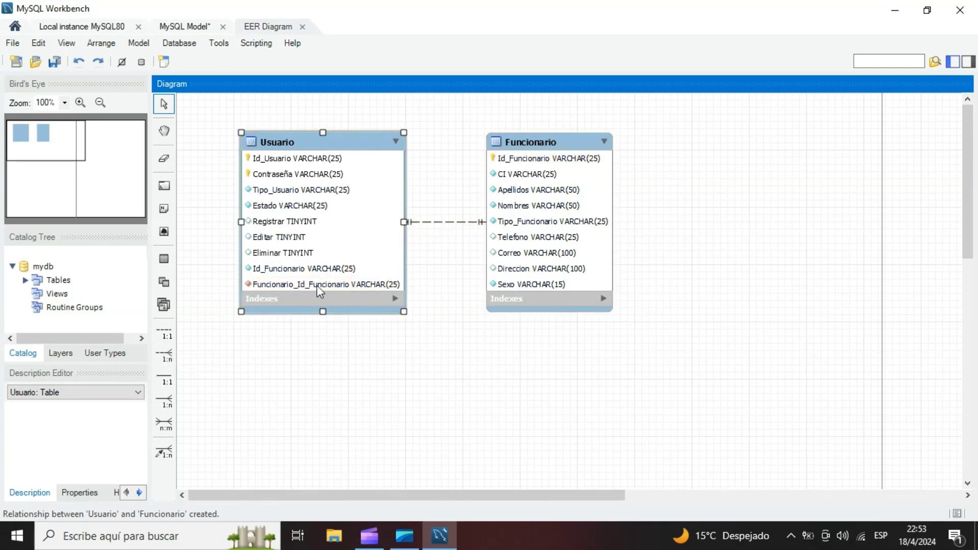
- Reopen the Usuario table for editing and examine its two Funcionario ID columns and the column mapping of the fk_Usuario_Funcionario foreign key
{"action": "double_click", "coordinate": [349, 153]}
{"action": "scroll", "coordinate": [291, 305], "scroll_direction": "down", "scroll_amount": 2}
{"action": "left_click", "coordinate": [220, 320]}
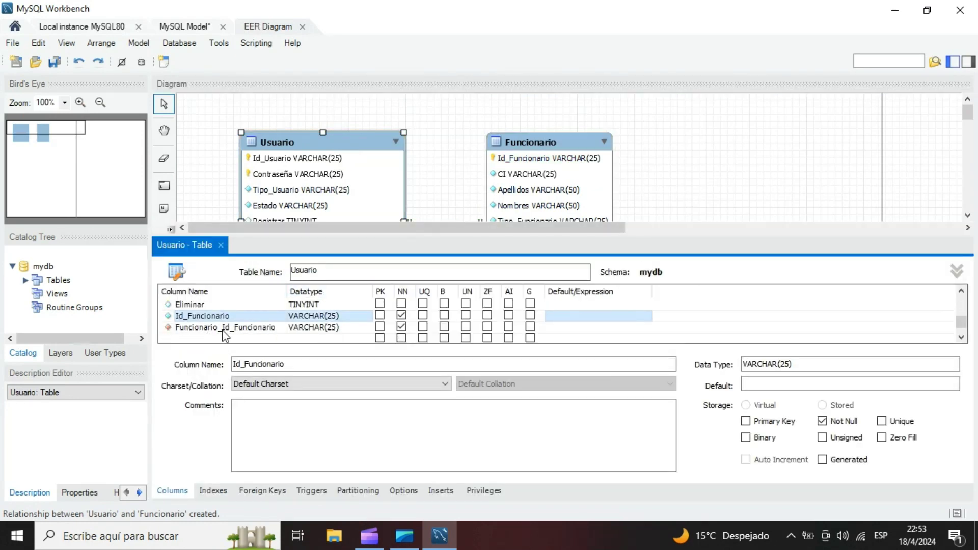
{"action": "left_click", "coordinate": [225, 329]}
{"action": "left_click", "coordinate": [217, 318]}
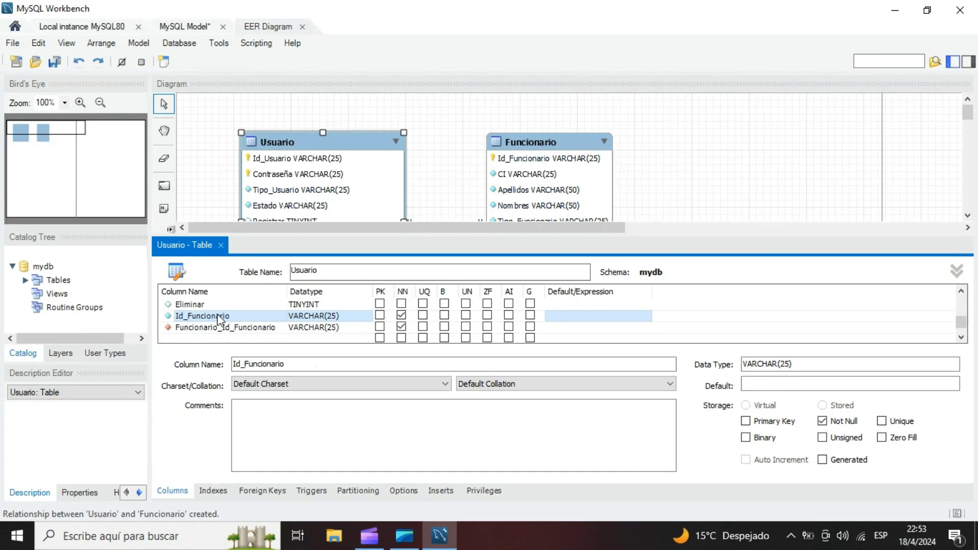
{"action": "left_click", "coordinate": [262, 490]}
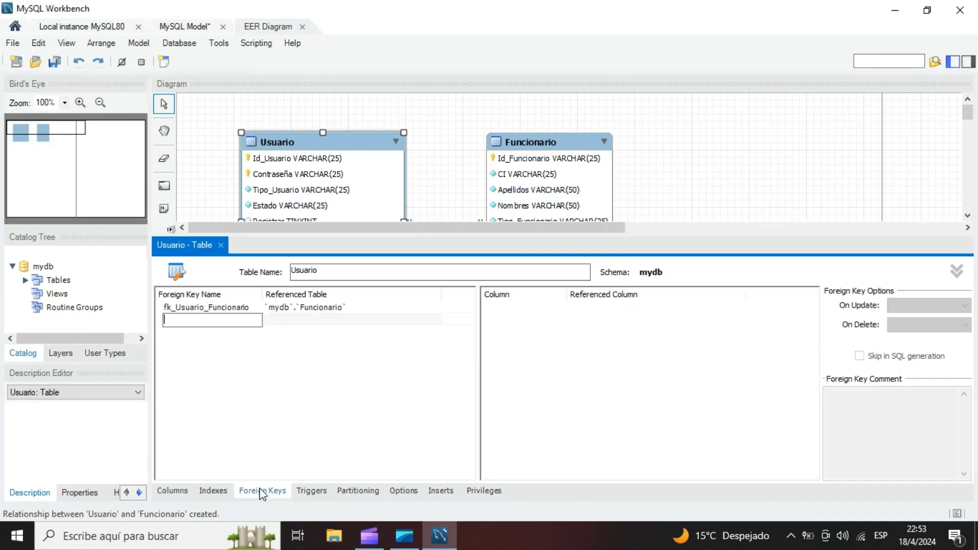
{"action": "left_click", "coordinate": [222, 308]}
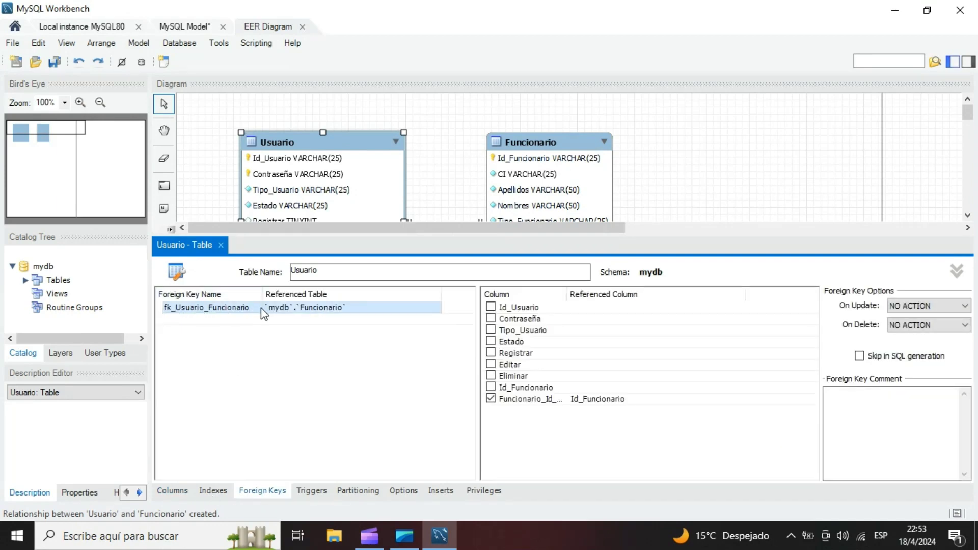
- Enlarge the Usuario table's column editor and delete the manually added Id_Funcionario column
{"action": "left_click", "coordinate": [172, 491]}
{"action": "left_click_drag", "start_coordinate": [363, 233], "coordinate": [393, 168]}
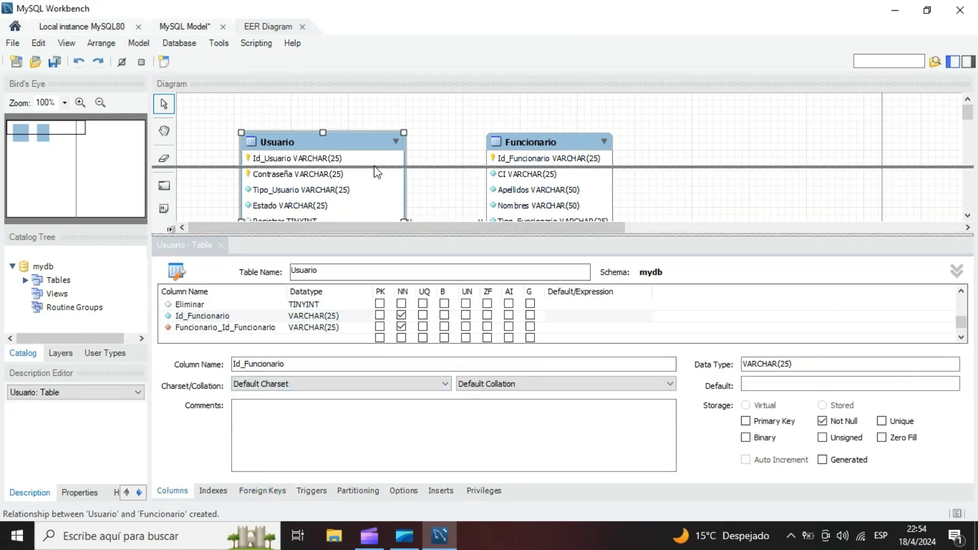
{"action": "left_click", "coordinate": [194, 307]}
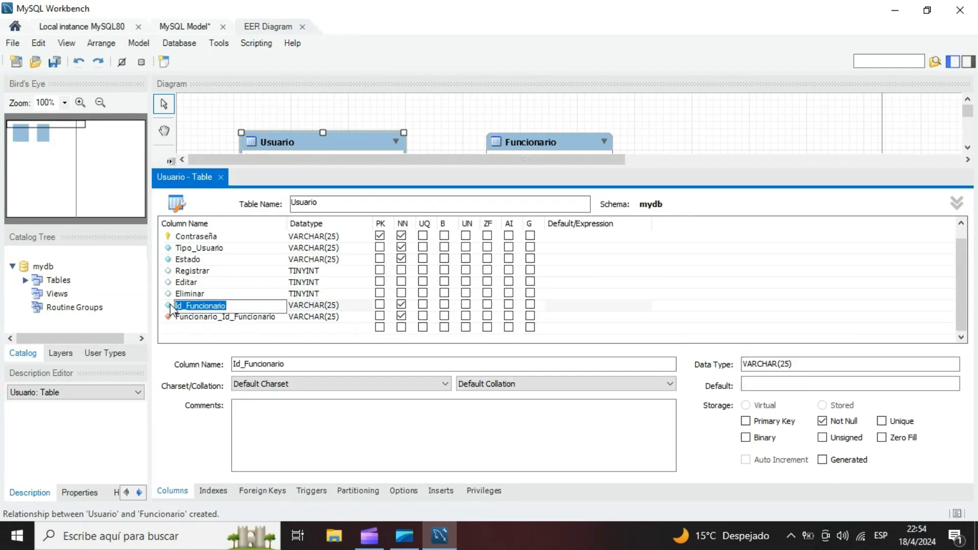
{"action": "right_click", "coordinate": [171, 307]}
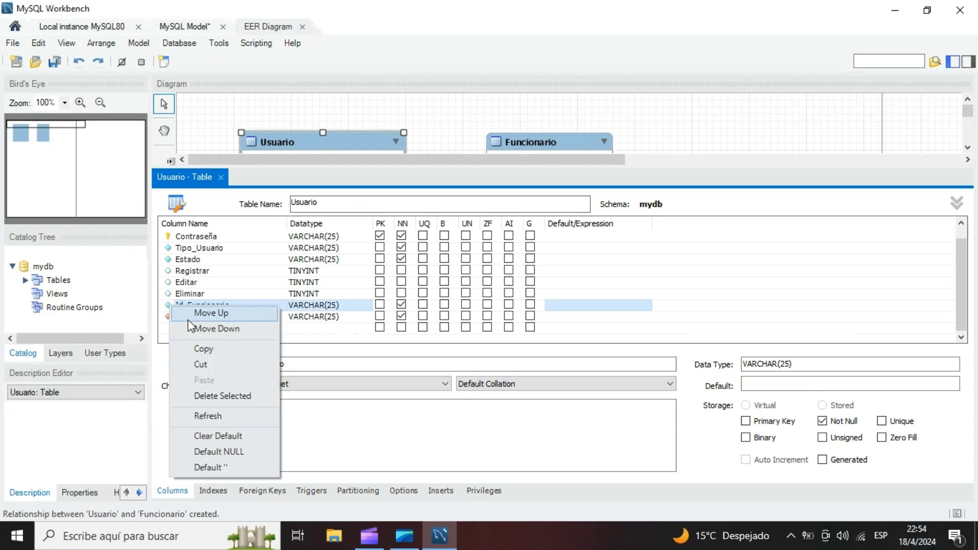
{"action": "left_click", "coordinate": [234, 402]}
- Rename the Usuario table's foreign key column Funcionario_Id_Funcionario as Id_Funcionario
{"action": "left_click", "coordinate": [225, 318]}
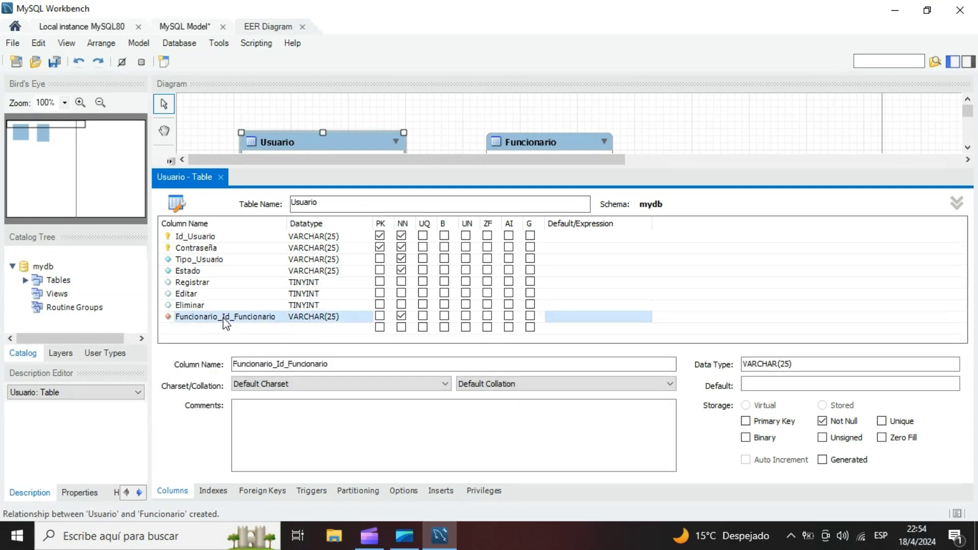
{"action": "left_click", "coordinate": [224, 318]}
{"action": "left_click", "coordinate": [222, 317]}
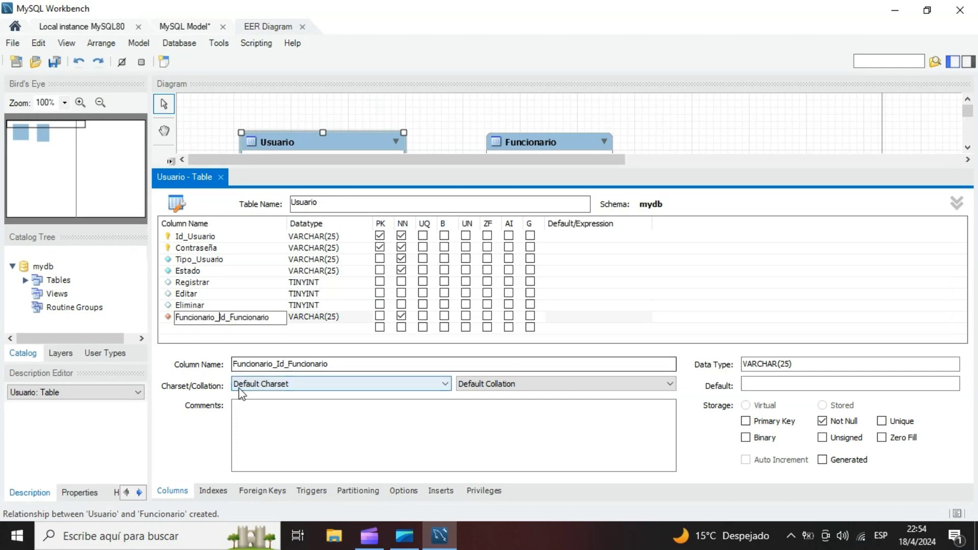
{"action": "key", "text": "BackSpace"}
{"action": "key", "text": "BackSpace"}
{"action": "key", "text": "BackSpace"}
{"action": "key", "text": "BackSpace"}
{"action": "key", "text": "BackSpace"}
{"action": "key", "text": "BackSpace"}
{"action": "key", "text": "BackSpace"}
{"action": "key", "text": "BackSpace"}
{"action": "key", "text": "BackSpace"}
{"action": "key", "text": "BackSpace"}
{"action": "key", "text": "BackSpace"}
{"action": "key", "text": "BackSpace"}
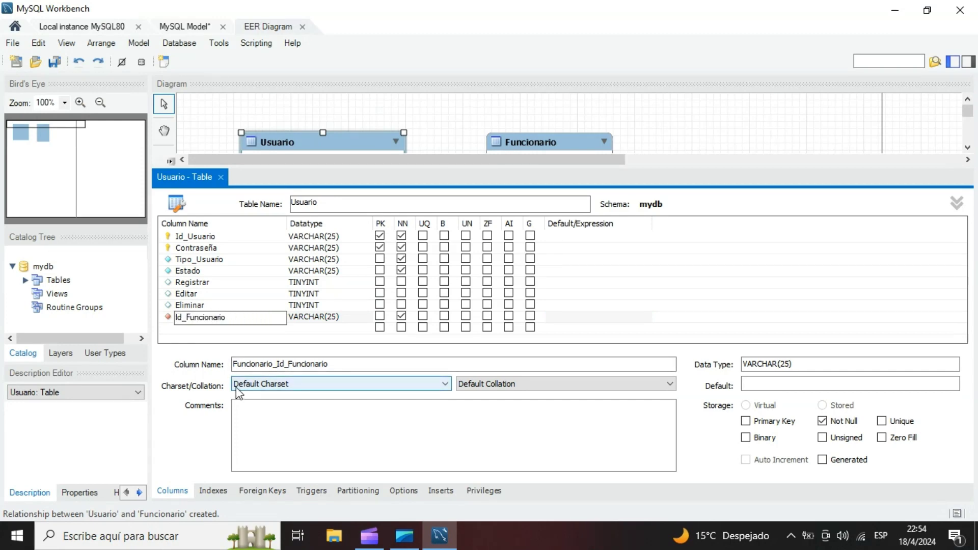
- Rename the Usuario table's foreign key as Fk_Usuario_Funcionario and check its Id_Funcionario column mapping
{"action": "left_click", "coordinate": [332, 318]}
{"action": "left_click", "coordinate": [333, 318]}
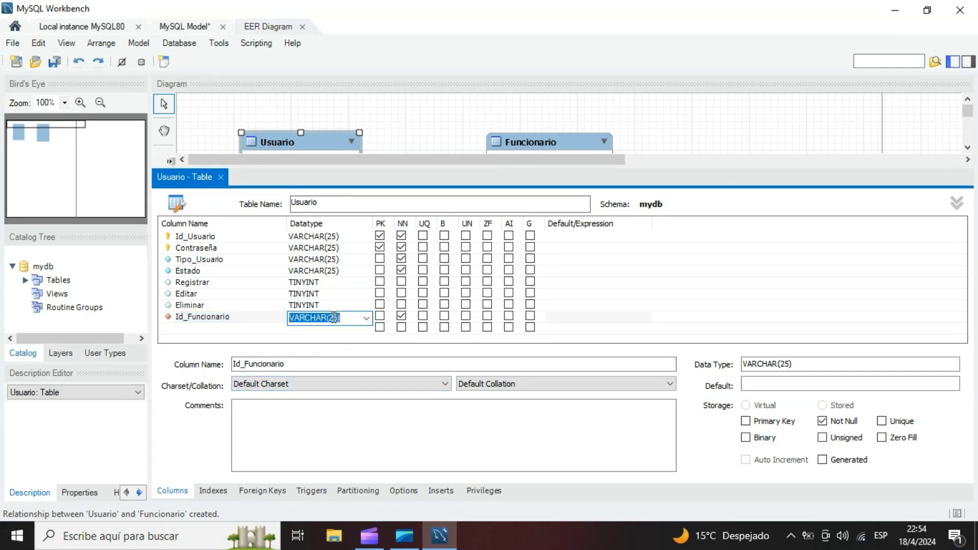
{"action": "left_click", "coordinate": [262, 490]}
{"action": "left_click", "coordinate": [231, 242]}
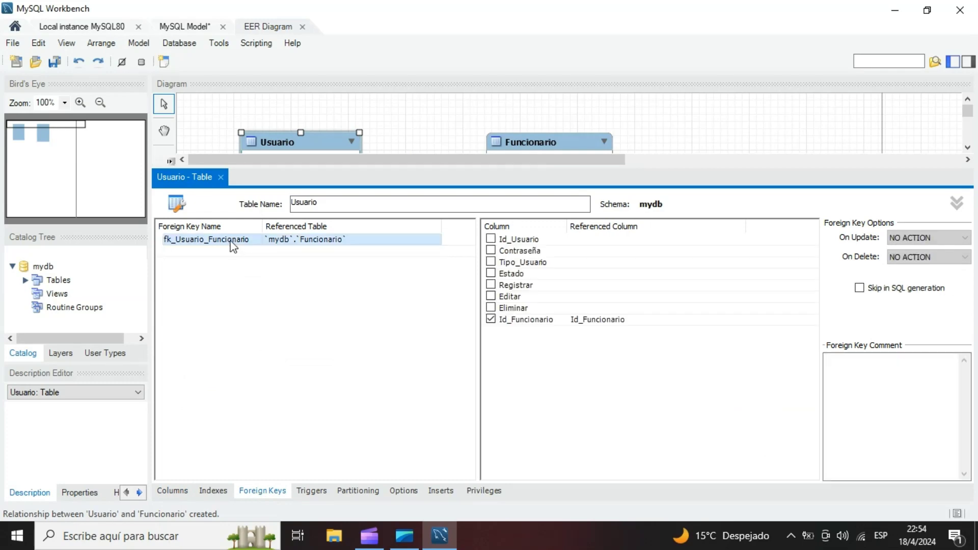
{"action": "left_click", "coordinate": [169, 242]}
{"action": "key", "text": "BackSpace"}
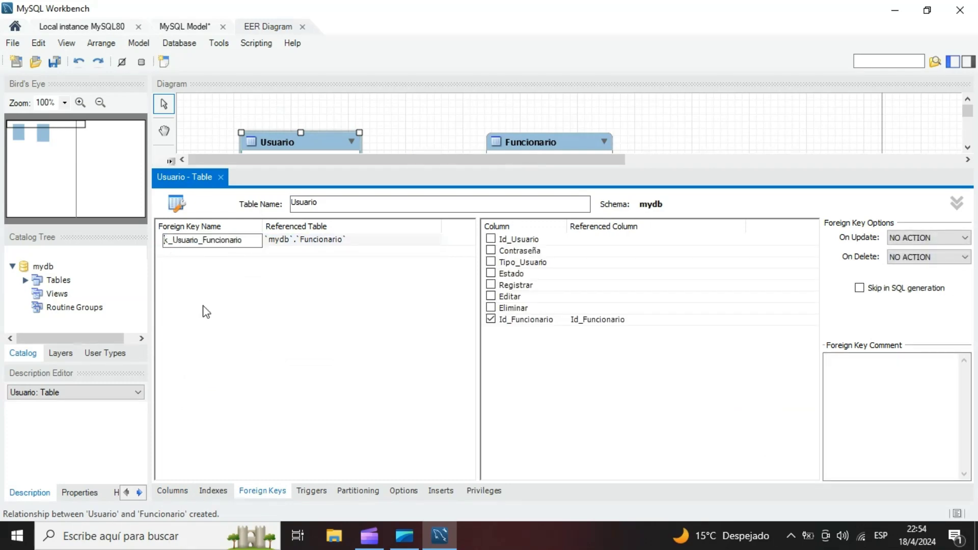
{"action": "type", "text": "F"}
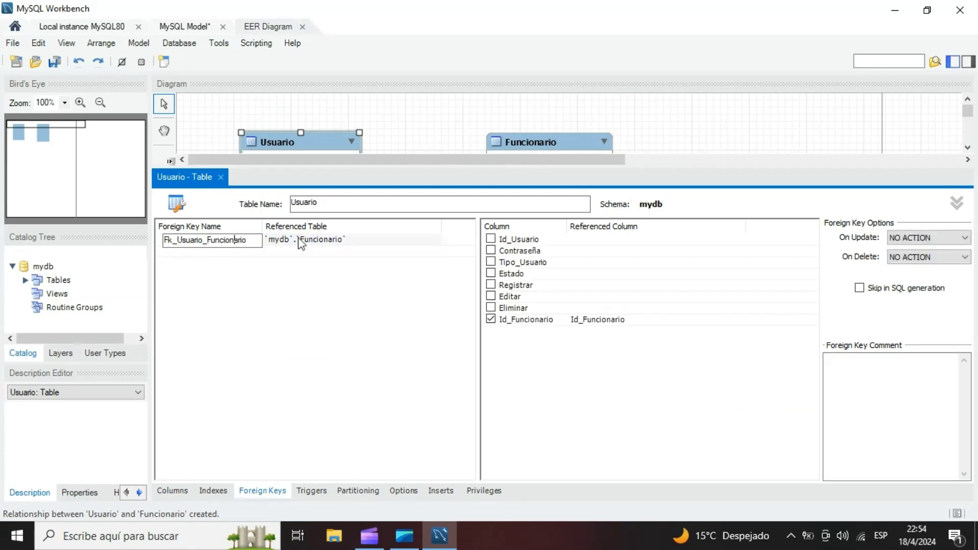
{"action": "key", "text": "Return"}
{"action": "left_click", "coordinate": [585, 320]}
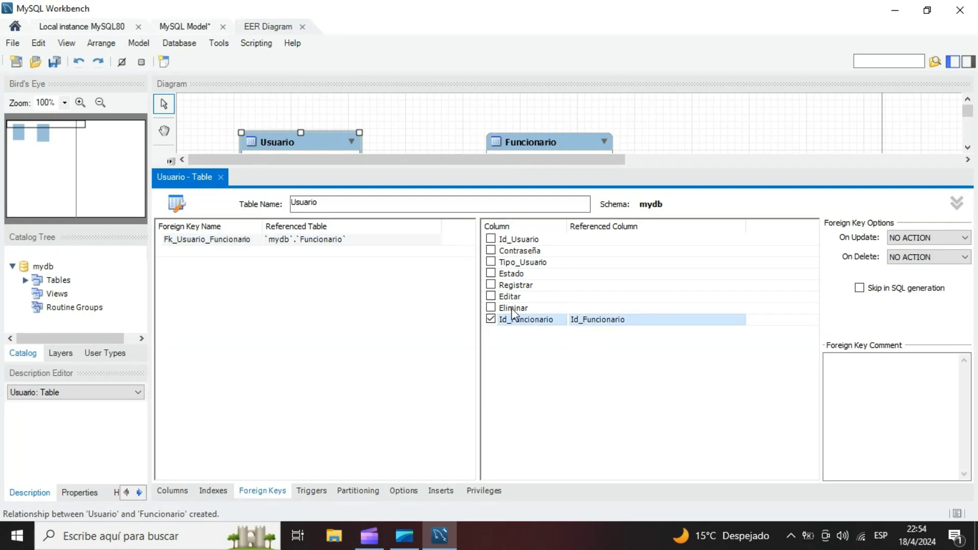
- Close the Usuario table editor and move the Usuario and Funcionario tables closer together in the diagram
{"action": "left_click", "coordinate": [221, 177]}
{"action": "left_click", "coordinate": [286, 266]}
{"action": "left_click", "coordinate": [490, 136]}
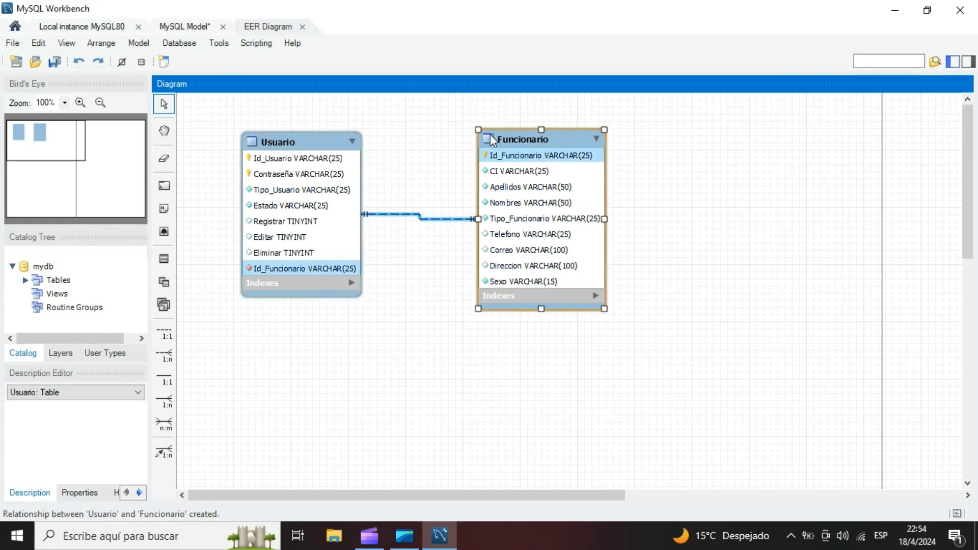
{"action": "left_click_drag", "start_coordinate": [490, 138], "coordinate": [448, 134]}
{"action": "left_click_drag", "start_coordinate": [312, 142], "coordinate": [320, 138]}
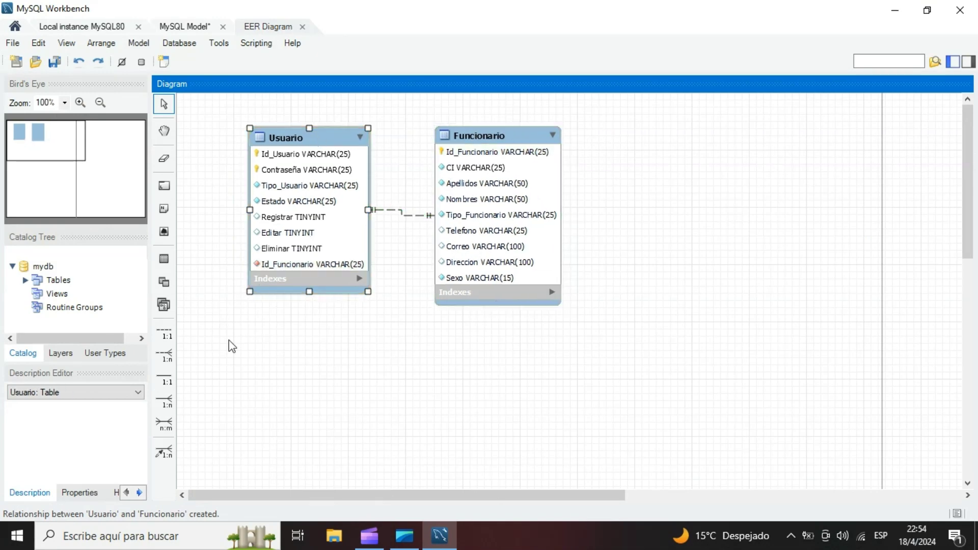
- Place a new table in the diagram and arrange it in a row before the Usuario and Funcionario tables
{"action": "left_click", "coordinate": [164, 260]}
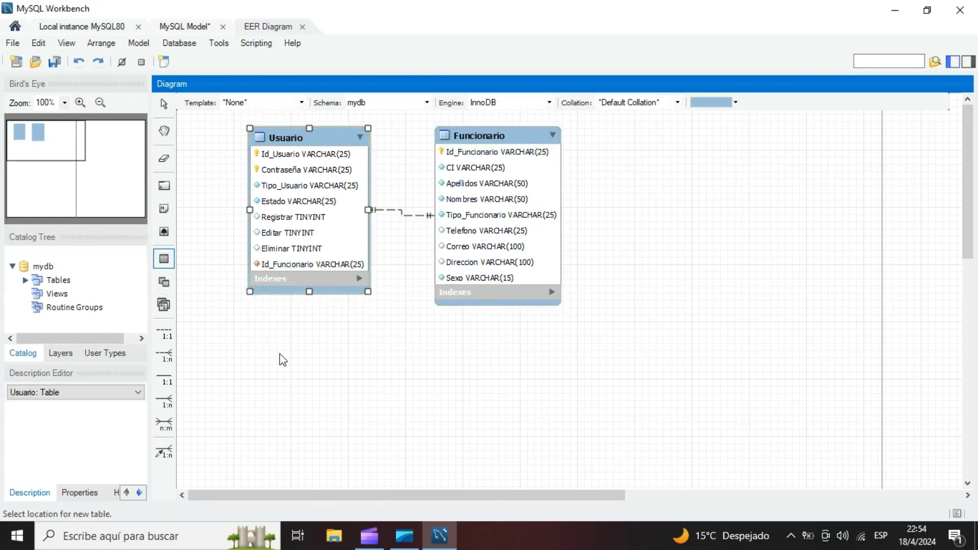
{"action": "left_click", "coordinate": [281, 354]}
{"action": "left_click_drag", "start_coordinate": [525, 137], "coordinate": [764, 130]}
{"action": "left_click_drag", "start_coordinate": [329, 138], "coordinate": [545, 133]}
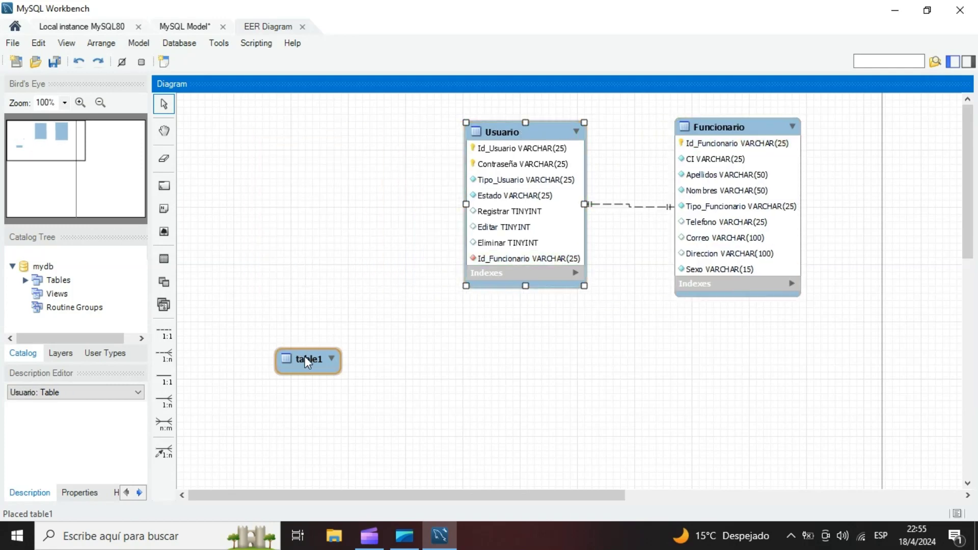
{"action": "left_click_drag", "start_coordinate": [305, 356], "coordinate": [312, 121]}
{"action": "left_click_drag", "start_coordinate": [510, 131], "coordinate": [510, 114]}
{"action": "left_click_drag", "start_coordinate": [728, 123], "coordinate": [712, 110]}
- Open the new table for editing and name it Ingreso
{"action": "double_click", "coordinate": [327, 125]}
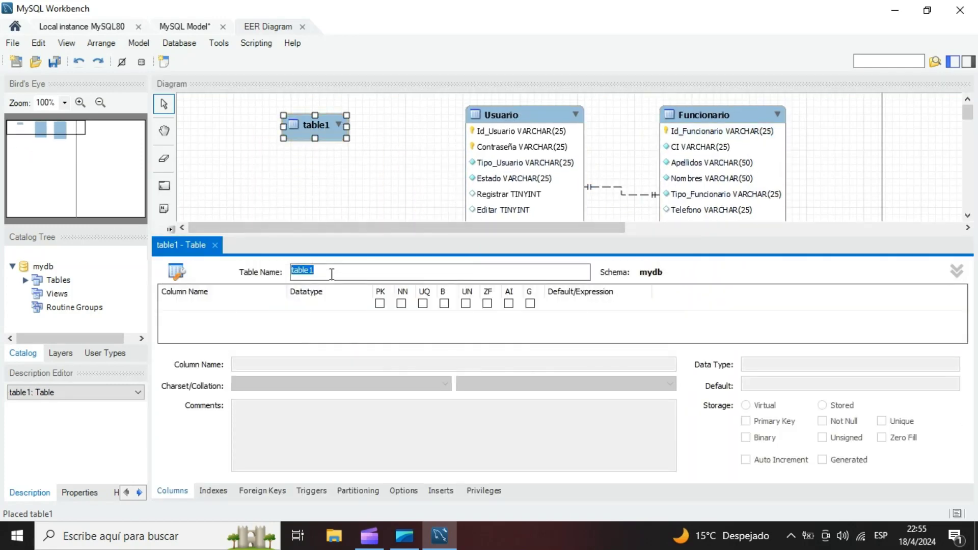
{"action": "left_click", "coordinate": [332, 274]}
{"action": "type", "text": "Ingreso"}
- Add an Id_Ingreso primary key column of type INT to the Ingreso table and make it auto-increment
{"action": "double_click", "coordinate": [197, 304]}
{"action": "type", "text": "id"}
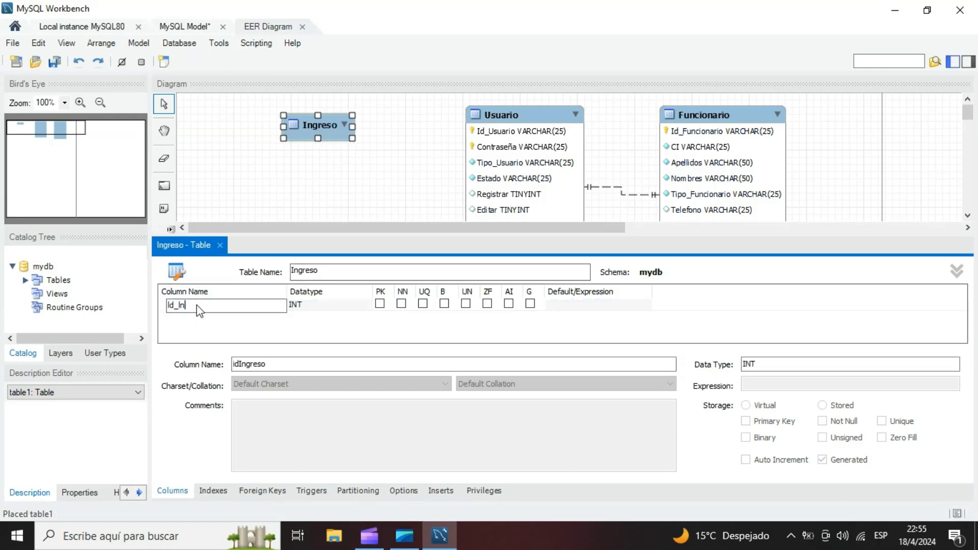
{"action": "double_click", "coordinate": [316, 306]}
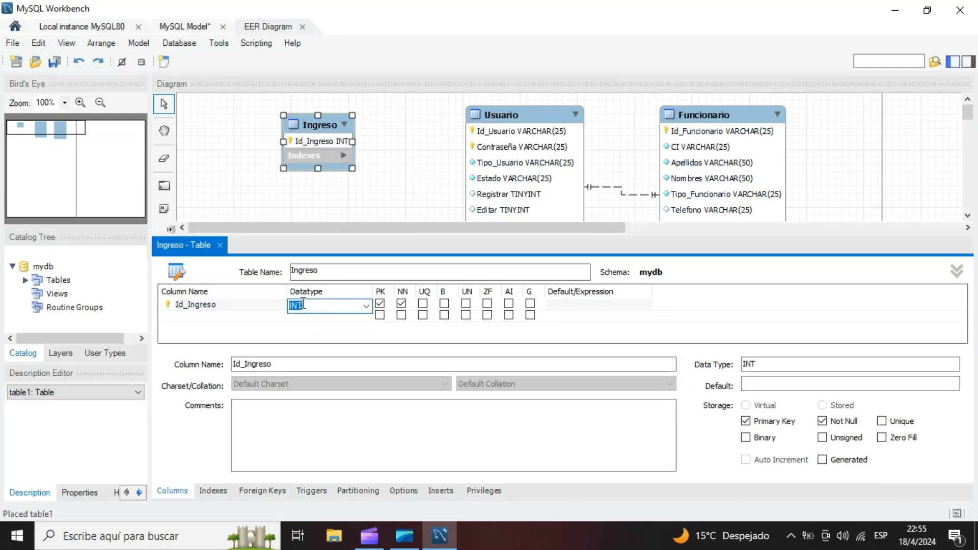
{"action": "left_click", "coordinate": [509, 305]}
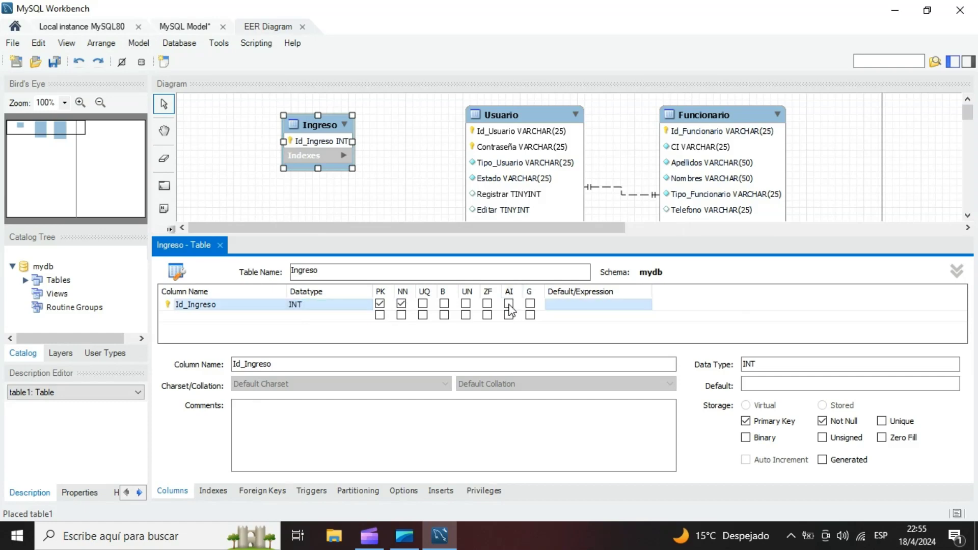
{"action": "left_click", "coordinate": [509, 304]}
- Add a Fecha_Ingreso column of type DATETIME to the Ingreso table
{"action": "double_click", "coordinate": [202, 316]}
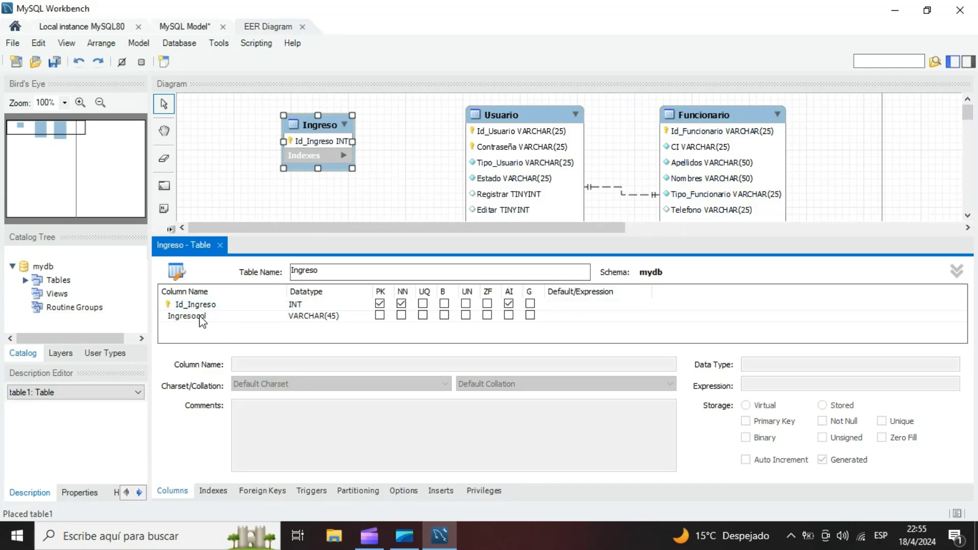
{"action": "double_click", "coordinate": [200, 316]}
{"action": "type", "text": "]F"}
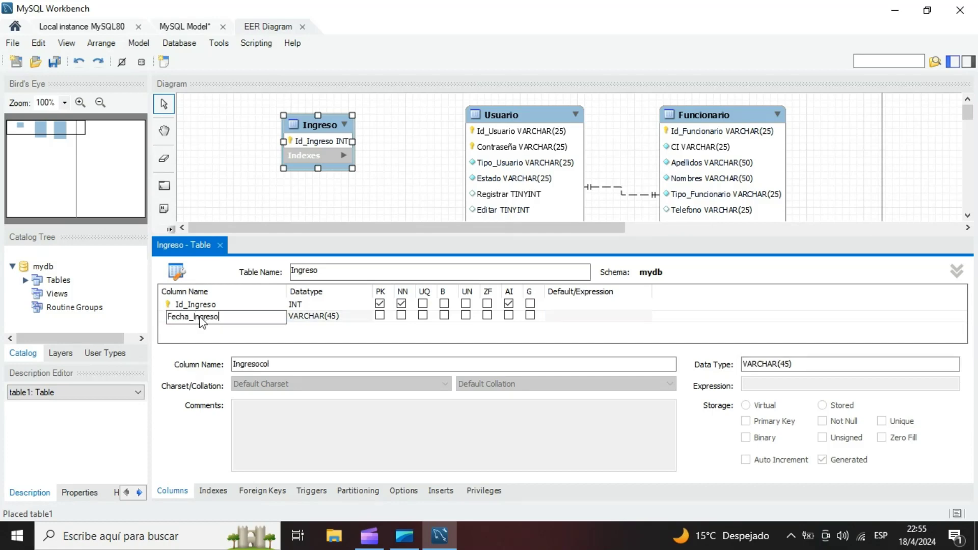
{"action": "left_click", "coordinate": [317, 316]}
{"action": "left_click", "coordinate": [366, 316]}
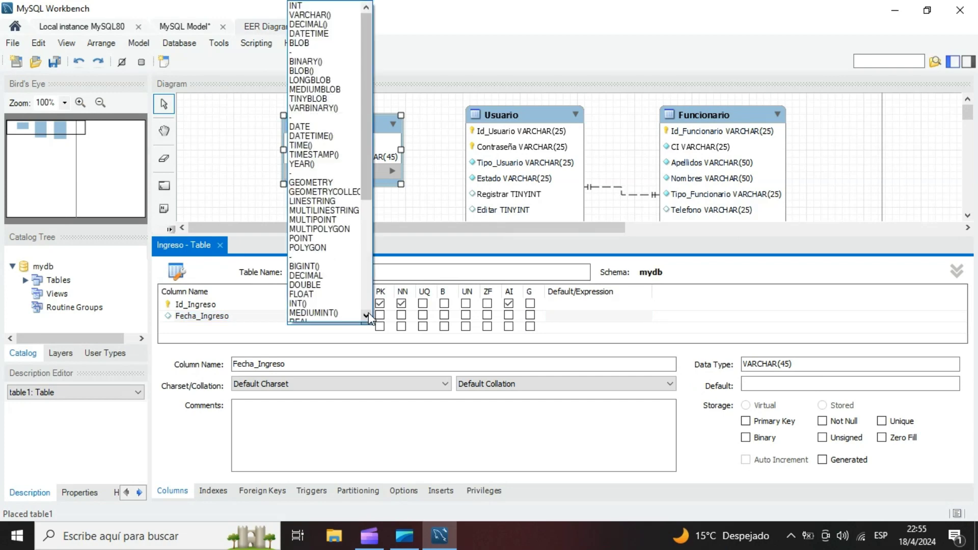
{"action": "left_click", "coordinate": [328, 34]}
- Add a Fecha_Salida column of type DATETIME to the Ingreso table
{"action": "double_click", "coordinate": [203, 328]}
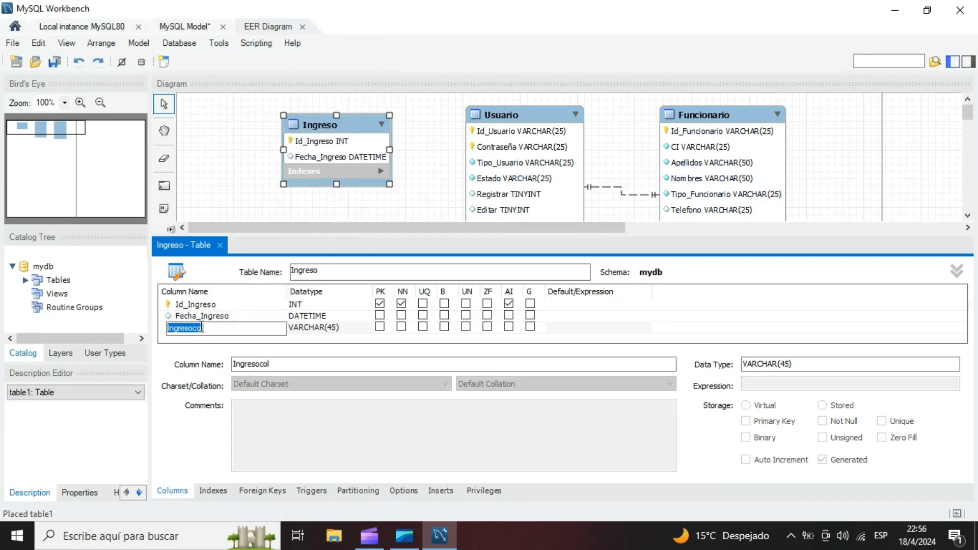
{"action": "type", "text": "Fecha_Salida"}
{"action": "left_click", "coordinate": [347, 328]}
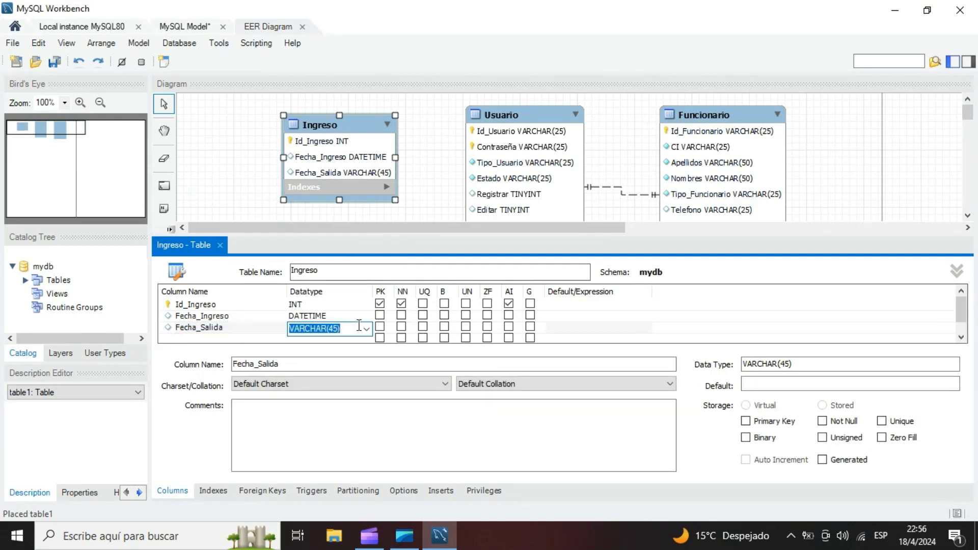
{"action": "left_click", "coordinate": [365, 329]}
{"action": "left_click", "coordinate": [311, 34]}
- Add an Estado column of type VARCHAR(25) to the Ingreso table and enlarge the column editor
{"action": "double_click", "coordinate": [196, 337]}
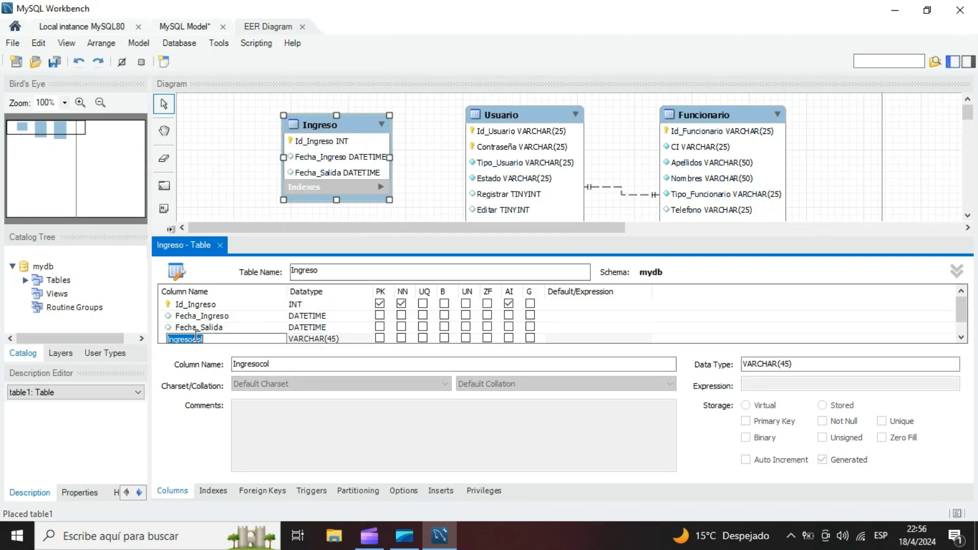
{"action": "type", "text": "Estado"}
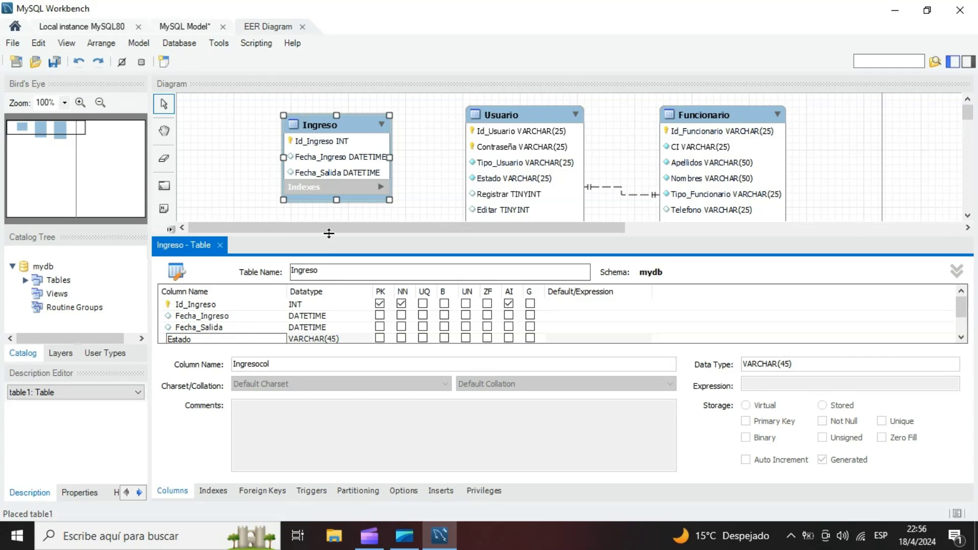
{"action": "left_click_drag", "start_coordinate": [329, 234], "coordinate": [329, 209]}
{"action": "double_click", "coordinate": [209, 314]}
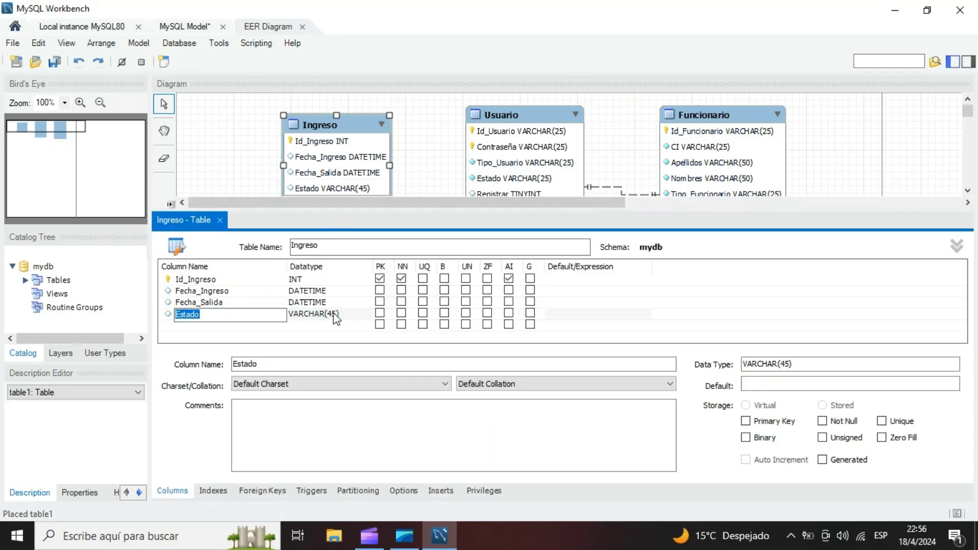
{"action": "left_click", "coordinate": [335, 319]}
{"action": "key", "text": "BackSpace"}
{"action": "type", "text": "2"}
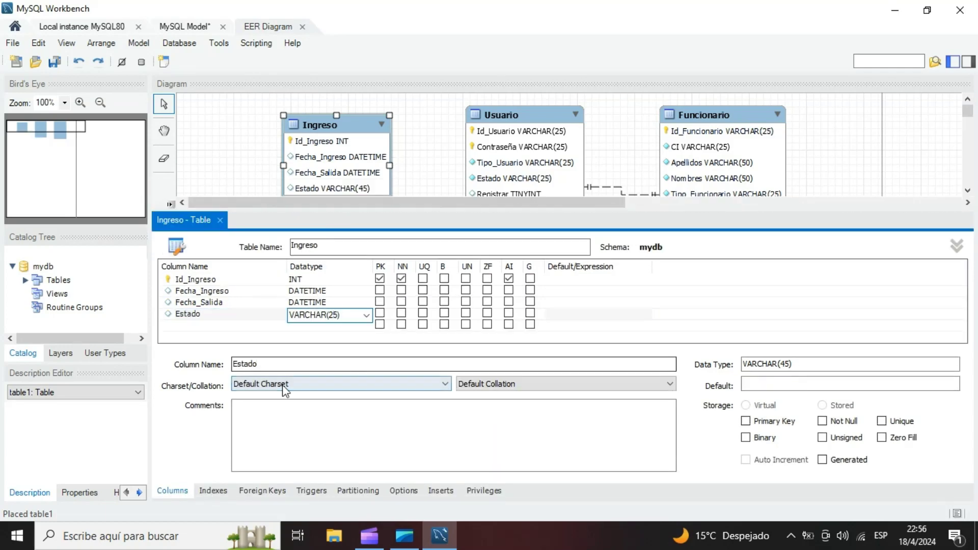
- Add an Id_Usuario column of type VARCHAR(25) to the Ingreso table, matching the Usuario table's key
{"action": "left_click", "coordinate": [197, 324]}
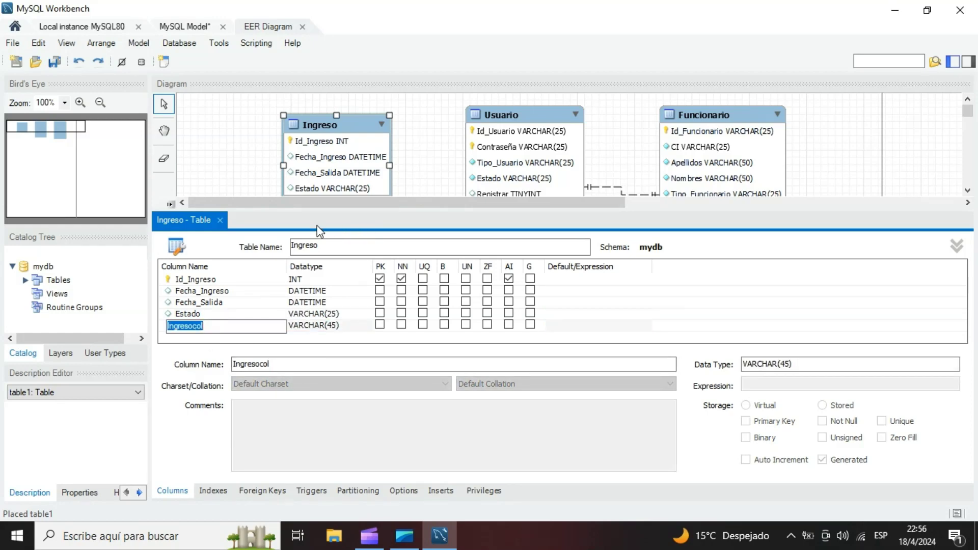
{"action": "left_click", "coordinate": [501, 132]}
{"action": "double_click", "coordinate": [201, 326]}
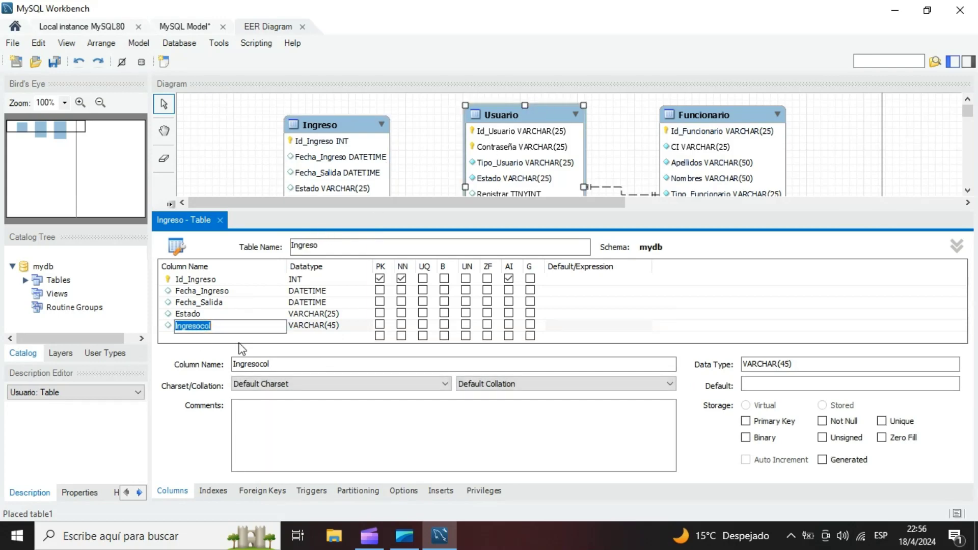
{"action": "key", "text": "BackSpace"}
{"action": "left_click", "coordinate": [361, 330]}
{"action": "type", "text": "VARCHAR(25)"}
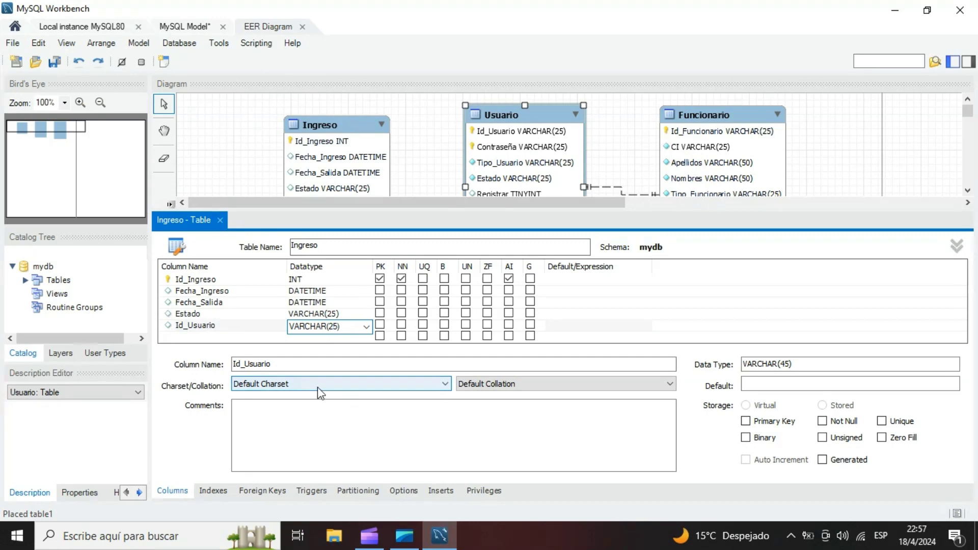
{"action": "left_click", "coordinate": [228, 326]}
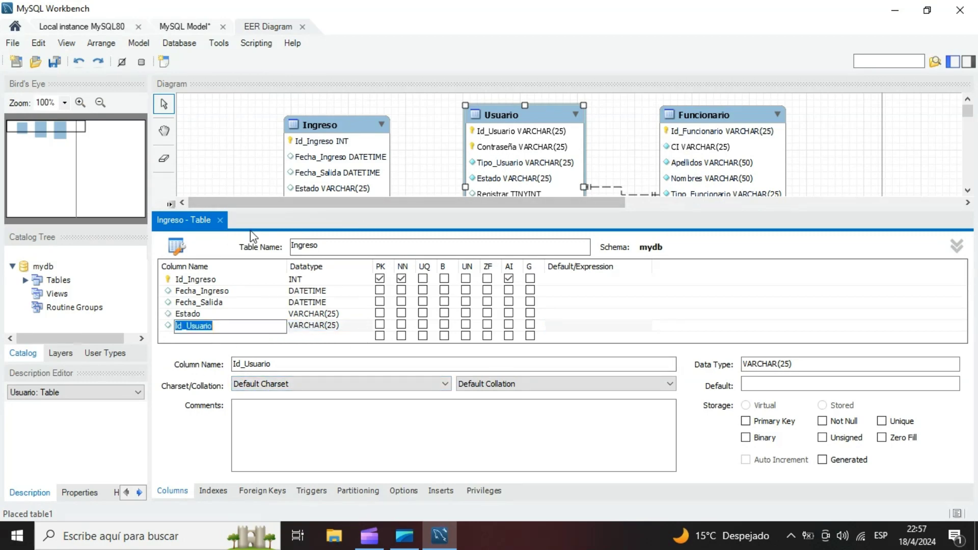
- Close the Ingreso table editor and slightly reposition the Usuario and Ingreso tables in the diagram
{"action": "left_click", "coordinate": [219, 220]}
{"action": "left_click_drag", "start_coordinate": [515, 118], "coordinate": [508, 123]}
{"action": "left_click_drag", "start_coordinate": [366, 127], "coordinate": [353, 133]}
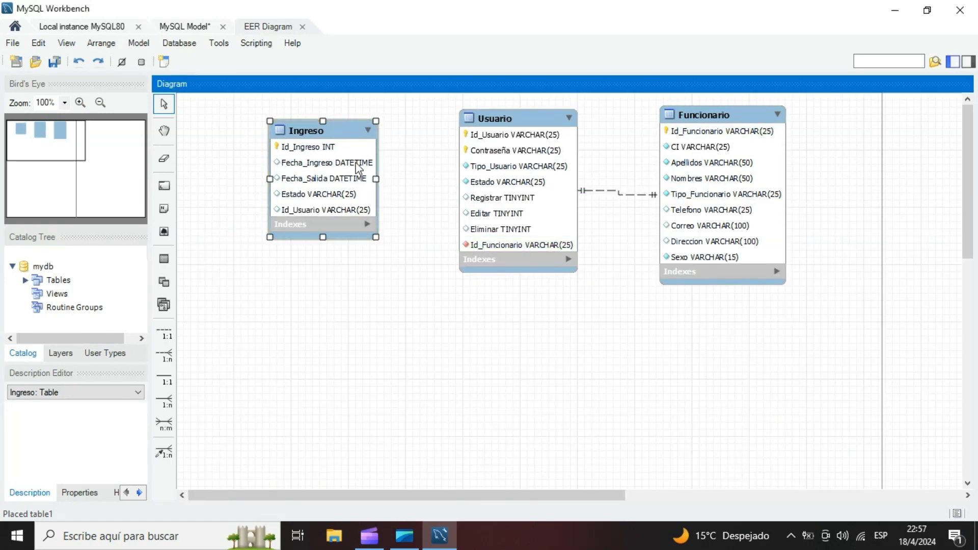
- Add a foreign key named Fk_Ingreso_Usuario to the Ingreso table with mydb.Ingreso as the referenced table
{"action": "double_click", "coordinate": [337, 135]}
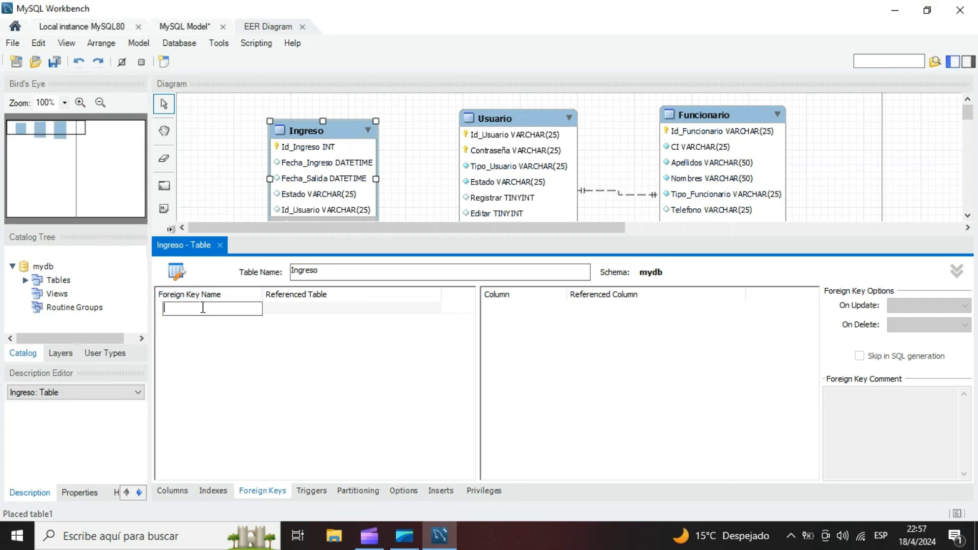
{"action": "type", "text": "Fk_Ingreso_Usuario"}
{"action": "key", "text": "Return"}
{"action": "left_click", "coordinate": [289, 308]}
{"action": "left_click", "coordinate": [287, 302]}
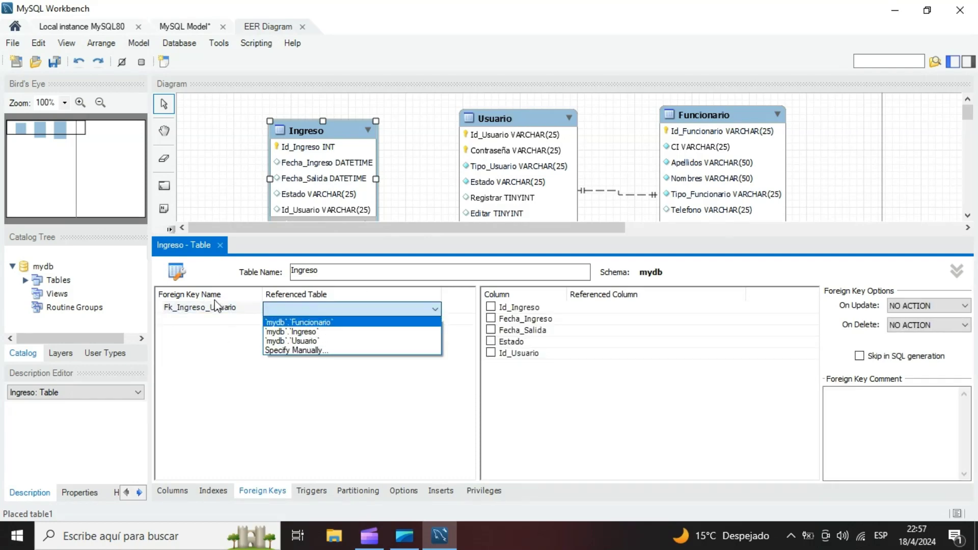
{"action": "left_click", "coordinate": [306, 332]}
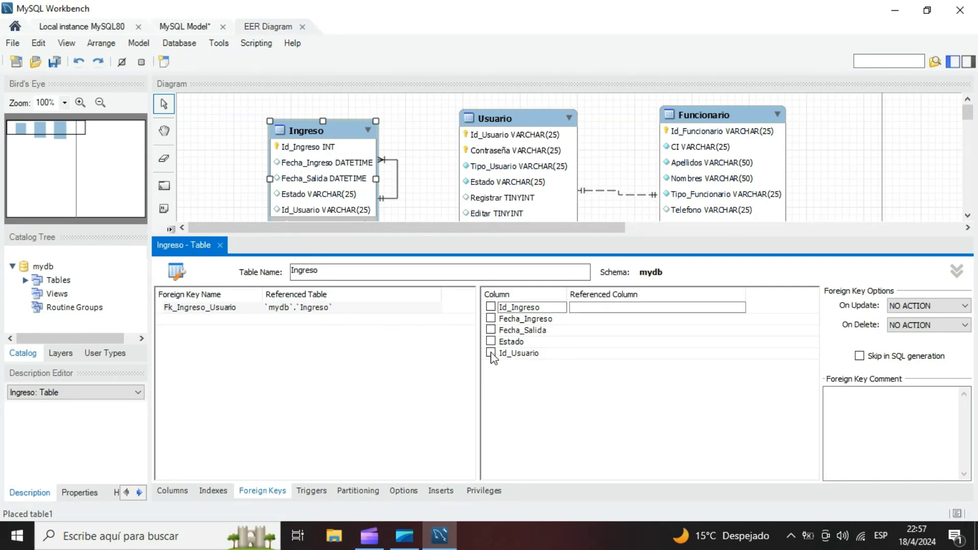
- Try to map the Id_Usuario column to the referenced column Id_Ingreso in Fk_Ingreso_Usuario
{"action": "left_click", "coordinate": [568, 355]}
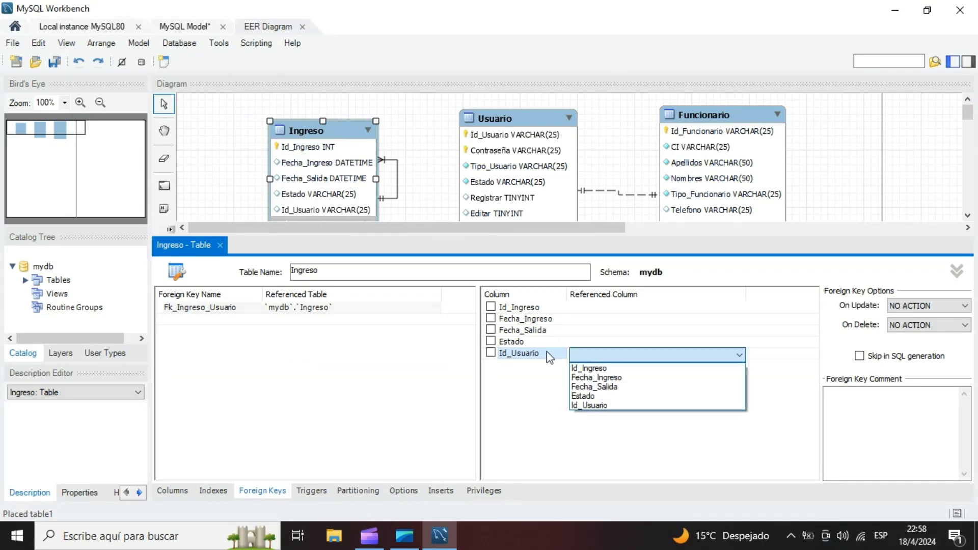
{"action": "left_click", "coordinate": [590, 367]}
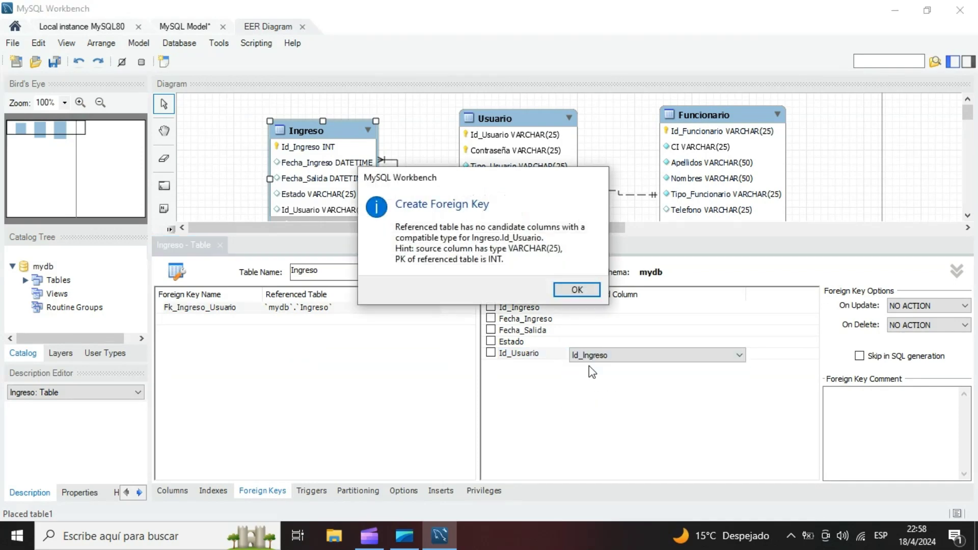
{"action": "left_click", "coordinate": [578, 292]}
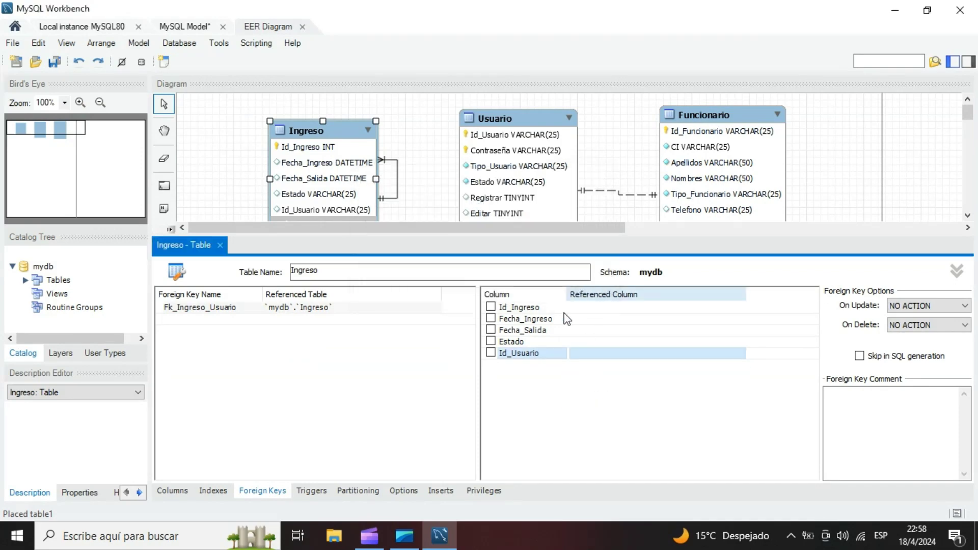
- Change the referenced table of the Fk_Ingreso_Usuario foreign key to mydb.Usuario
{"action": "left_click", "coordinate": [322, 309]}
{"action": "left_click", "coordinate": [331, 309]}
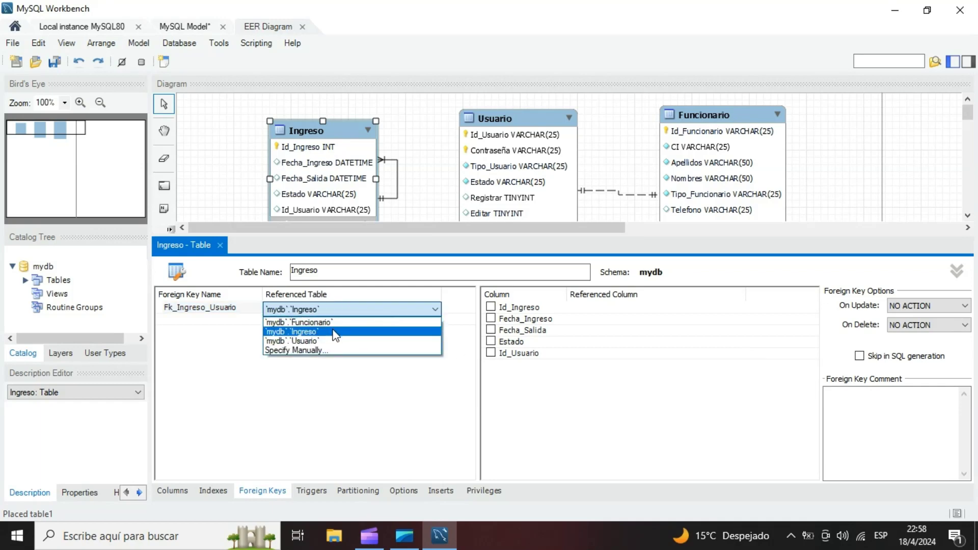
{"action": "left_click", "coordinate": [311, 341]}
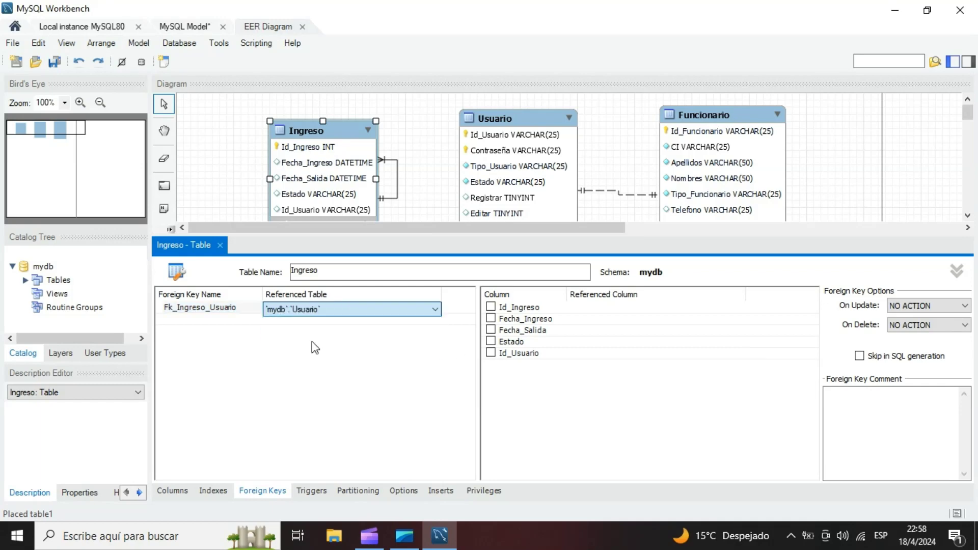
{"action": "left_click", "coordinate": [420, 194]}
- Map the Id_Usuario column to the referenced column Id_Usuario in Fk_Ingreso_Usuario
{"action": "left_click", "coordinate": [604, 356]}
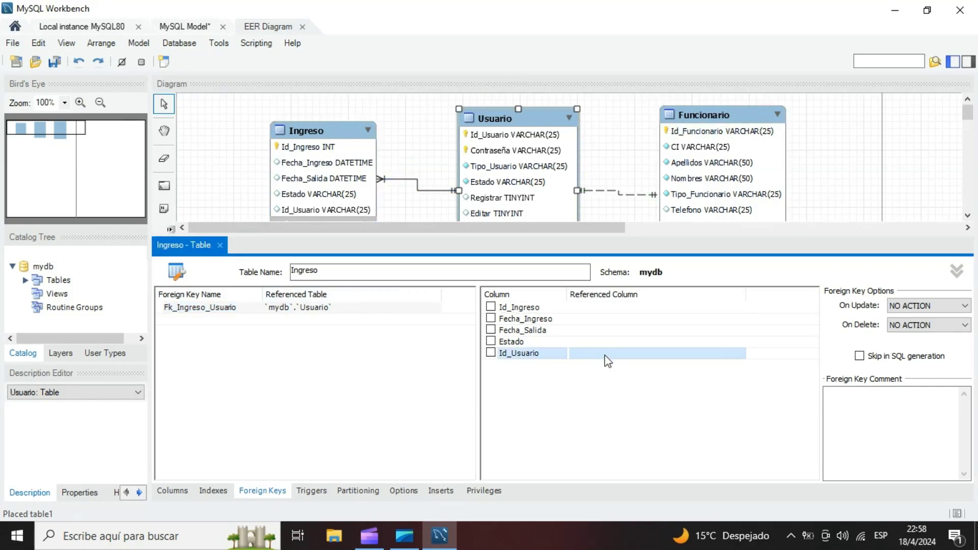
{"action": "left_click", "coordinate": [604, 356]}
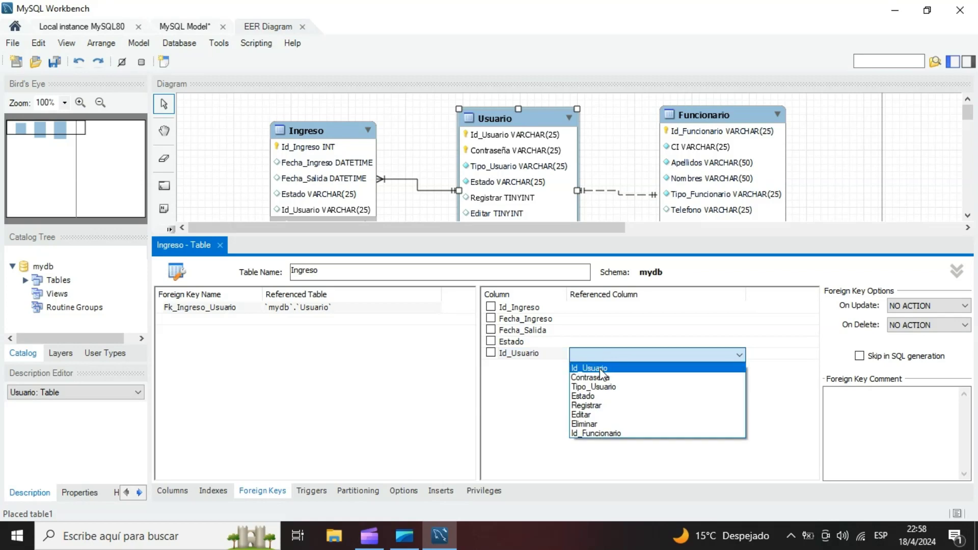
{"action": "left_click", "coordinate": [600, 369]}
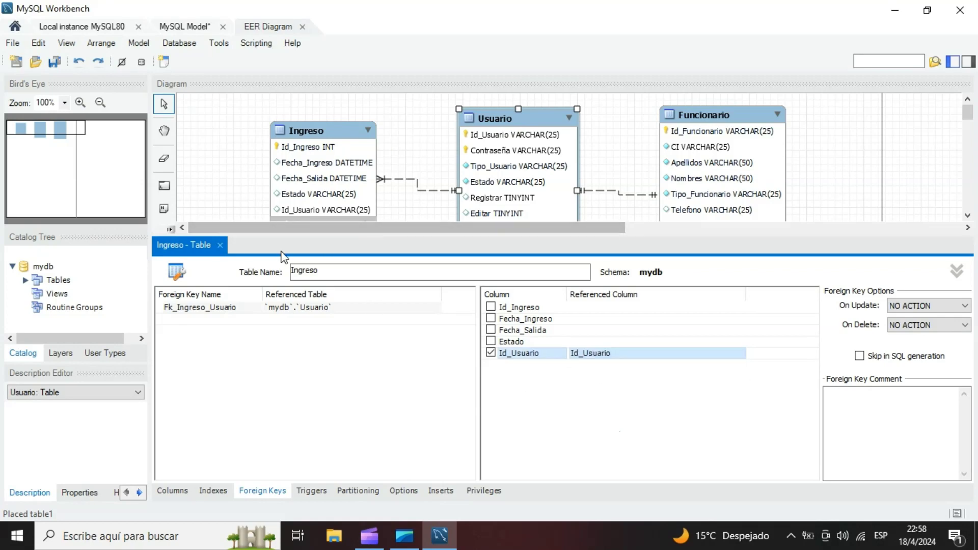
{"action": "left_click", "coordinate": [288, 308]}
{"action": "left_click", "coordinate": [560, 373]}
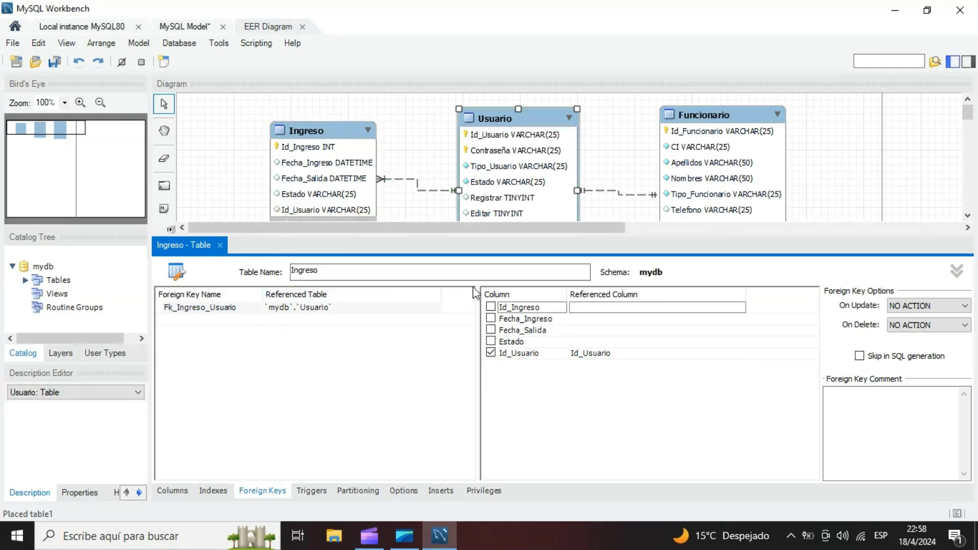
- Close the Ingreso table editor, shift the Ingreso table slightly away from Usuario, and inspect the relationship lines between the tables
{"action": "left_click", "coordinate": [221, 245]}
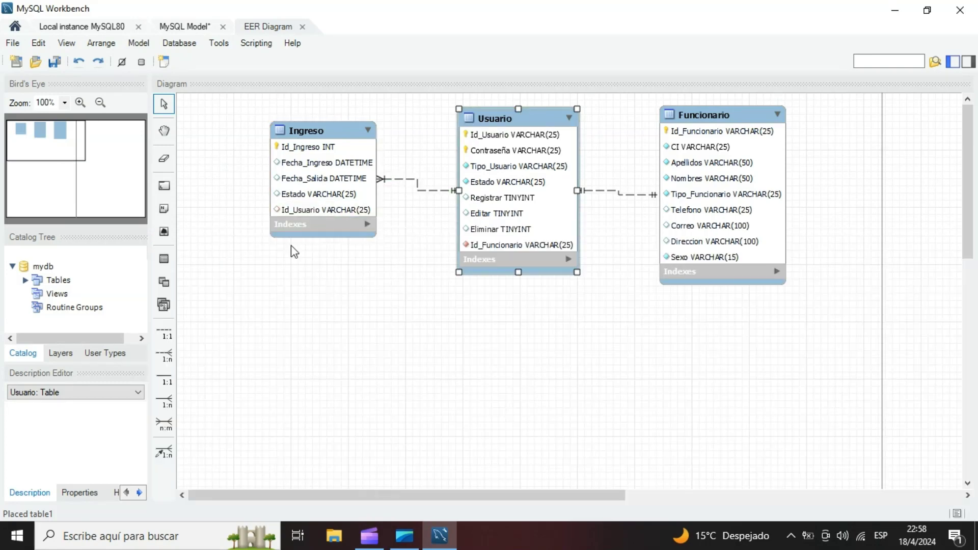
{"action": "left_click_drag", "start_coordinate": [328, 219], "coordinate": [311, 220]}
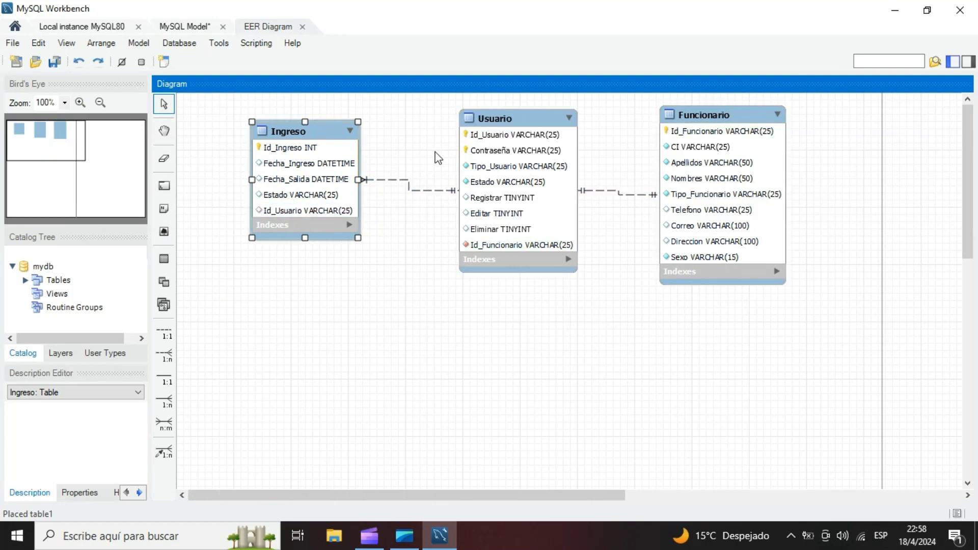
{"action": "left_click", "coordinate": [499, 245]}
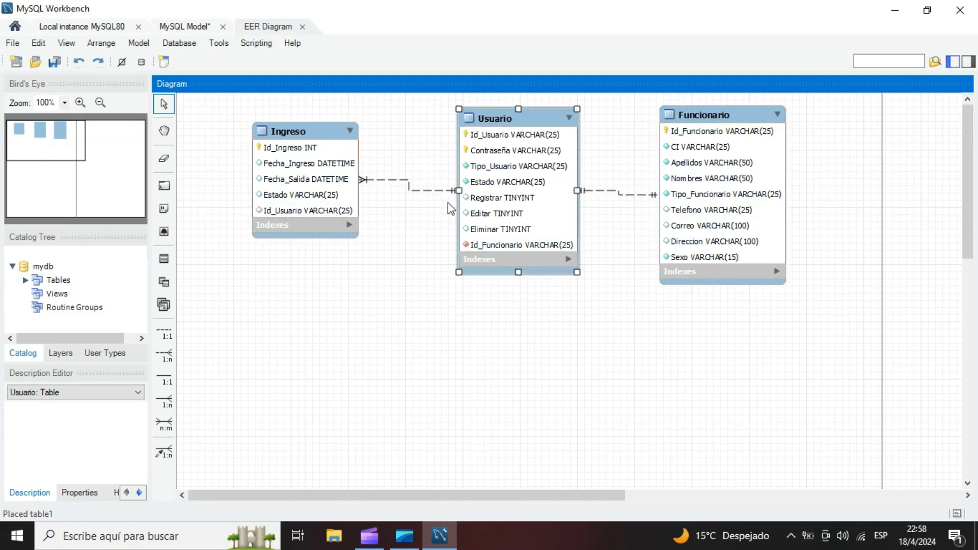
{"action": "left_click", "coordinate": [426, 191]}
{"action": "left_click", "coordinate": [598, 192]}
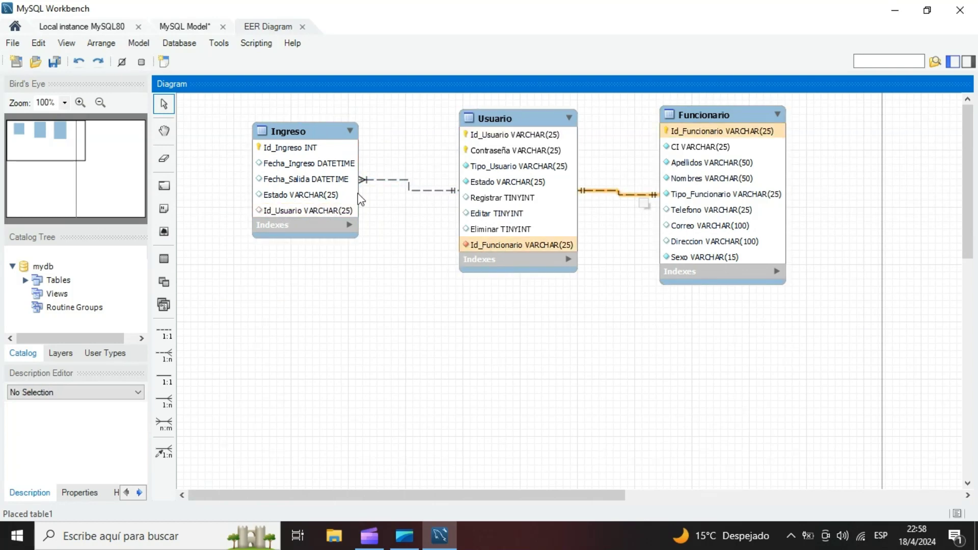
- Place a new table below Ingreso in the diagram and name it Bitacora
{"action": "left_click", "coordinate": [164, 259]}
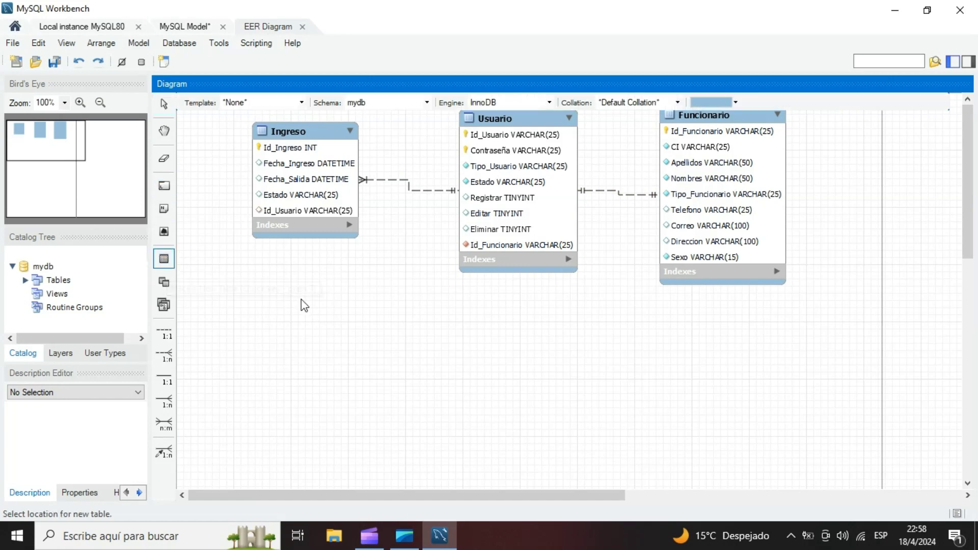
{"action": "left_click", "coordinate": [289, 301]}
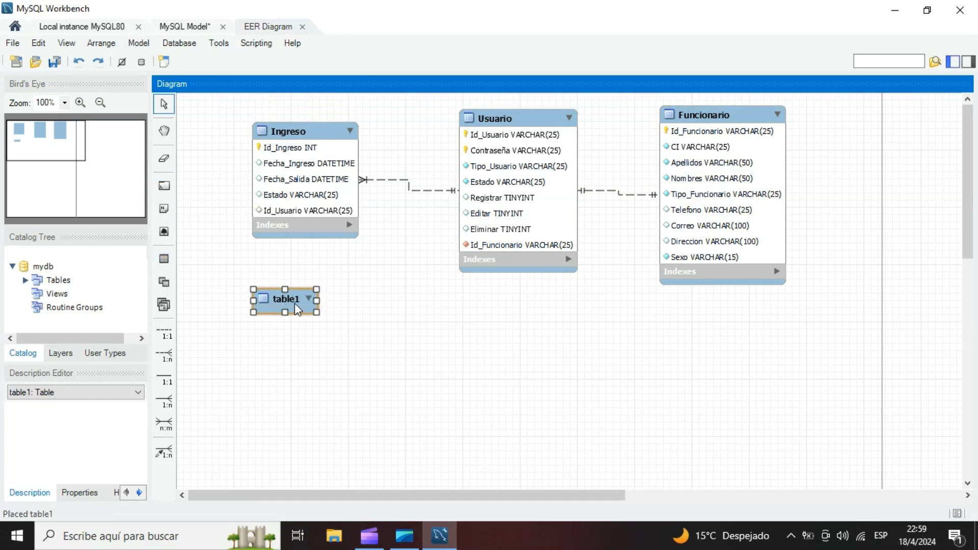
{"action": "double_click", "coordinate": [294, 303]}
{"action": "type", "text": "Bitaco"}
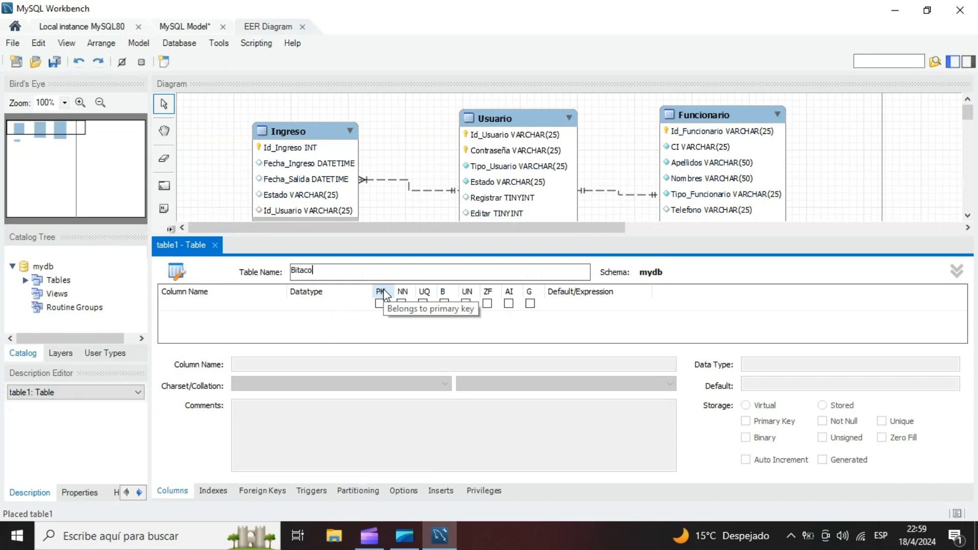
{"action": "type", "text": "ra"}
- Add an Id_Bitacora column of type INT to the Bitacora table as an auto-increment, not-null primary key
{"action": "double_click", "coordinate": [183, 305]}
{"action": "type", "text": "Id"}
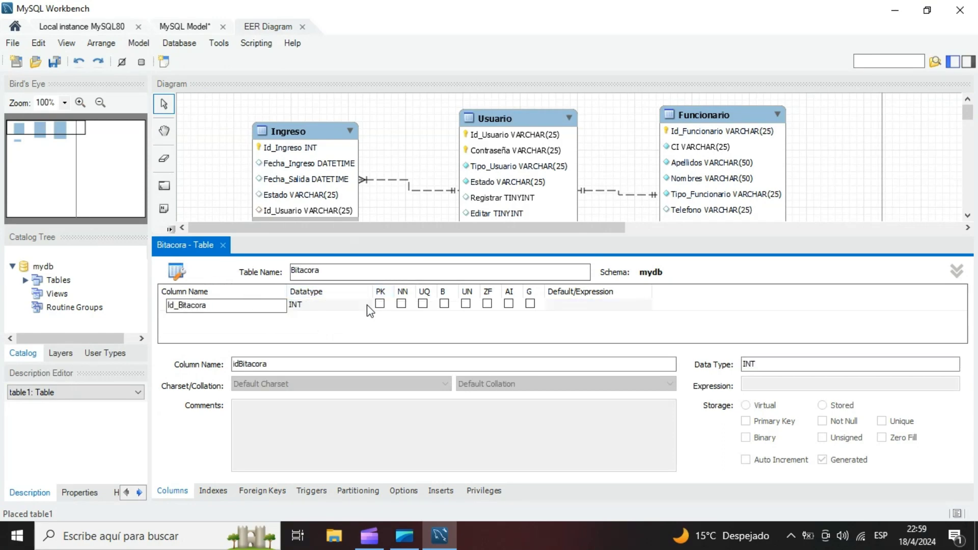
{"action": "key", "text": "Return"}
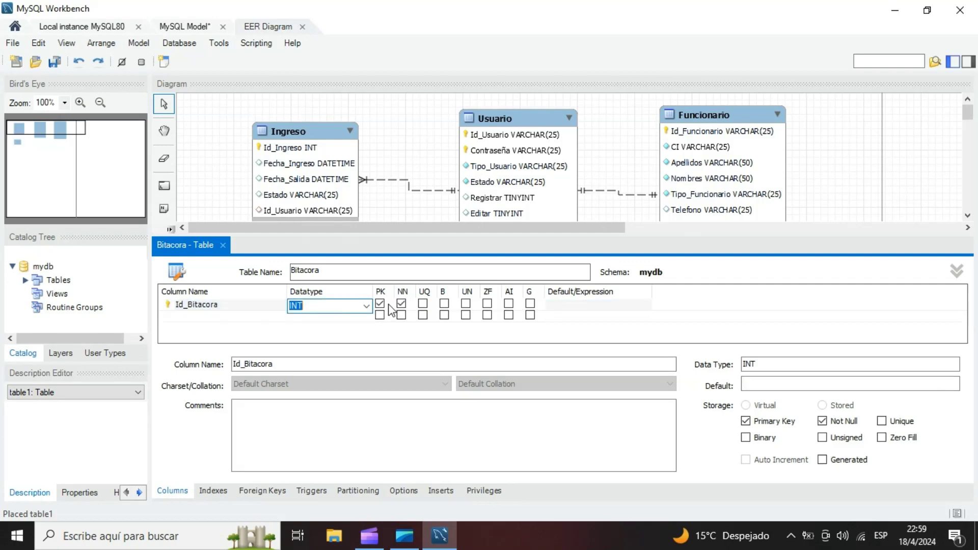
{"action": "left_click", "coordinate": [508, 304]}
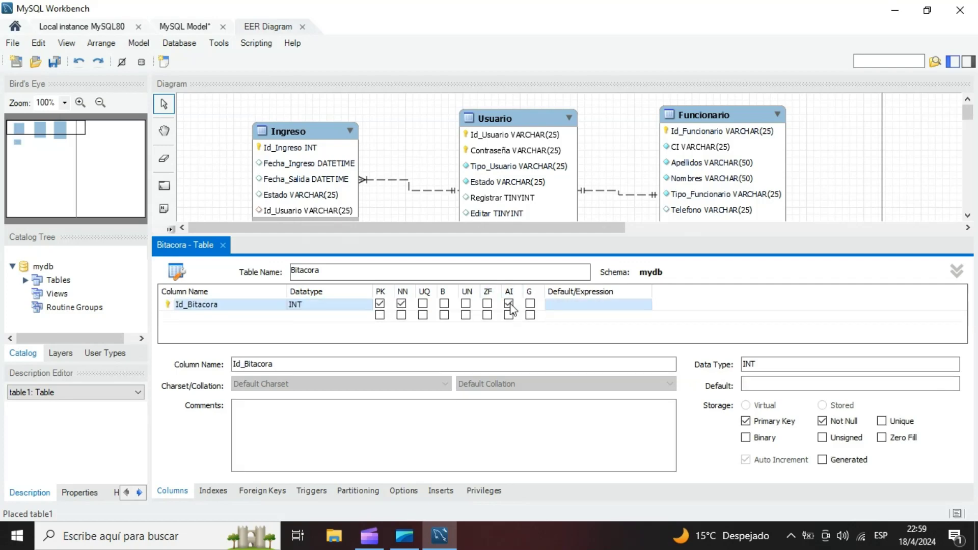
- Add an Operacion column to the Bitacora table, keeping the VARCHAR(45) data type
{"action": "double_click", "coordinate": [213, 316]}
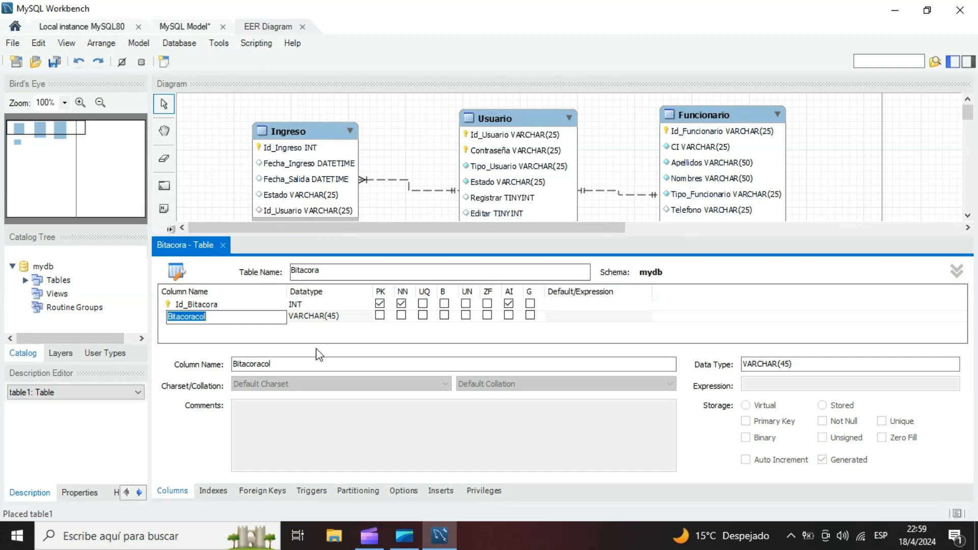
{"action": "type", "text": "Operacion"}
{"action": "left_click", "coordinate": [350, 315]}
{"action": "left_click", "coordinate": [366, 318]}
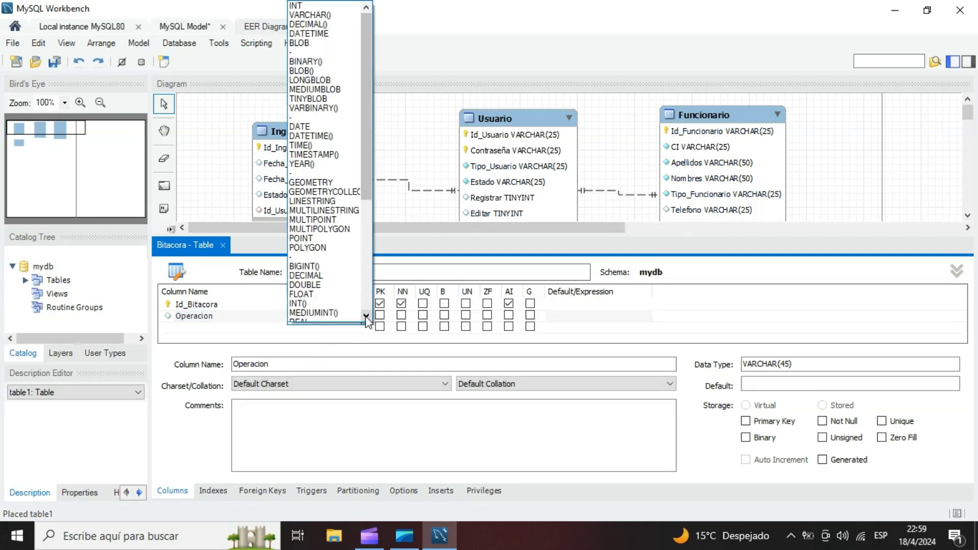
{"action": "left_click", "coordinate": [366, 318]}
{"action": "left_click", "coordinate": [184, 327]}
{"action": "left_click", "coordinate": [329, 316]}
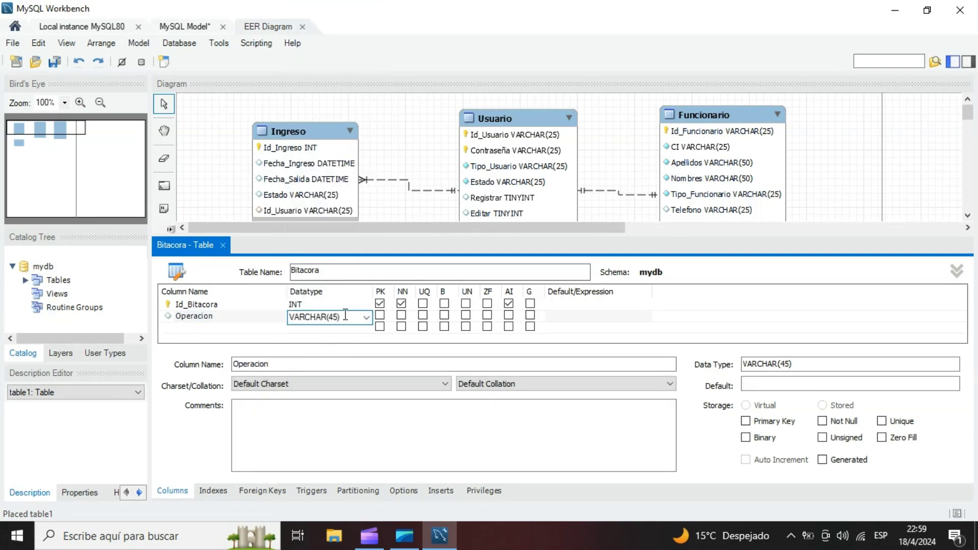
- Add a Tabla column of type VARCHAR(45) to the Bitacora table
{"action": "left_click", "coordinate": [215, 327]}
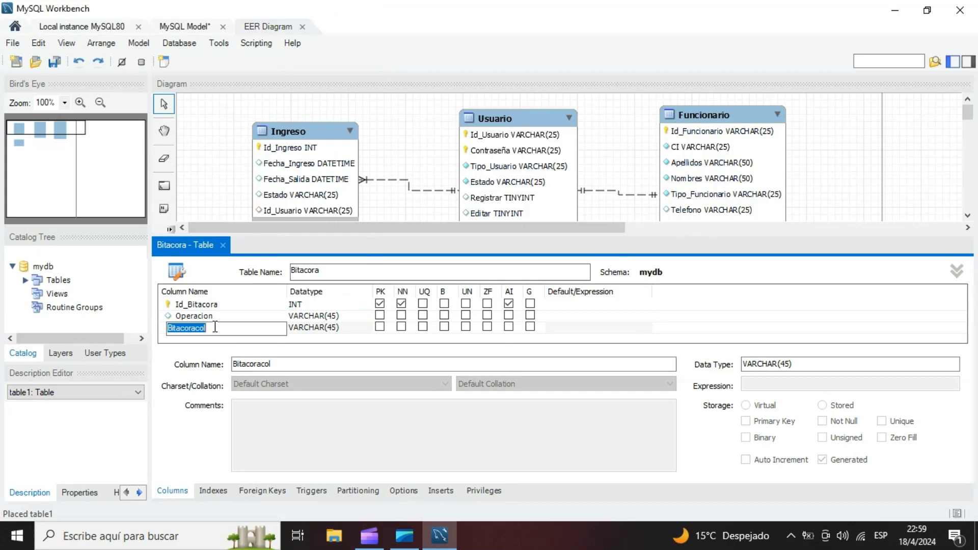
{"action": "type", "text": "Tab"}
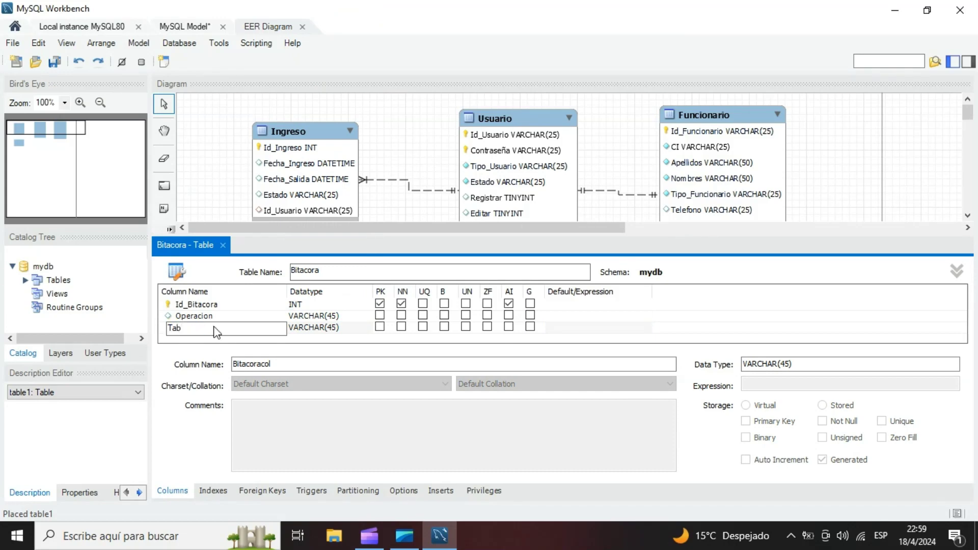
{"action": "type", "text": "la"}
{"action": "key", "text": "Return"}
- Add an Ejecutar_SQL column of type VARCHAR(500) to the Bitacora table
{"action": "left_click", "coordinate": [207, 338]}
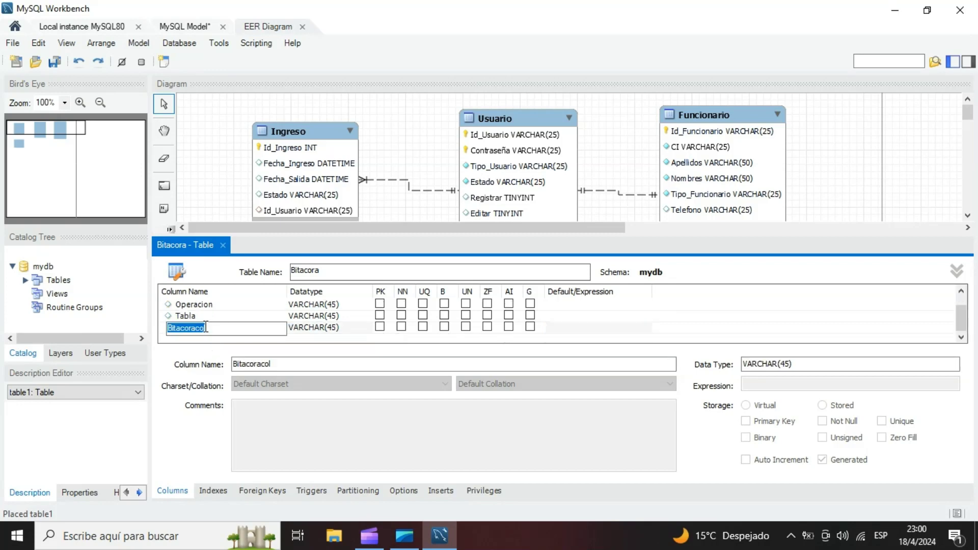
{"action": "type", "text": "Ejecutar_SQL"}
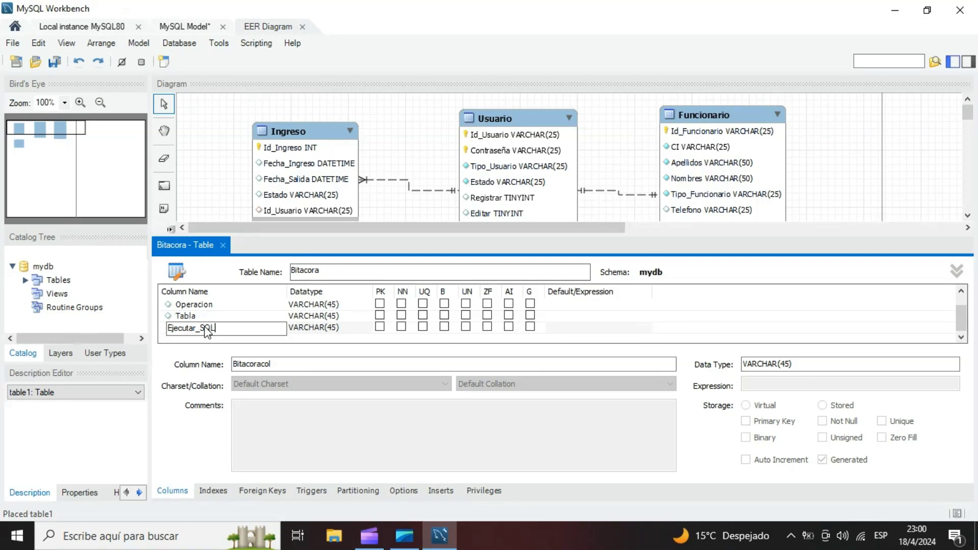
{"action": "left_click", "coordinate": [333, 331]}
{"action": "left_click", "coordinate": [337, 329]}
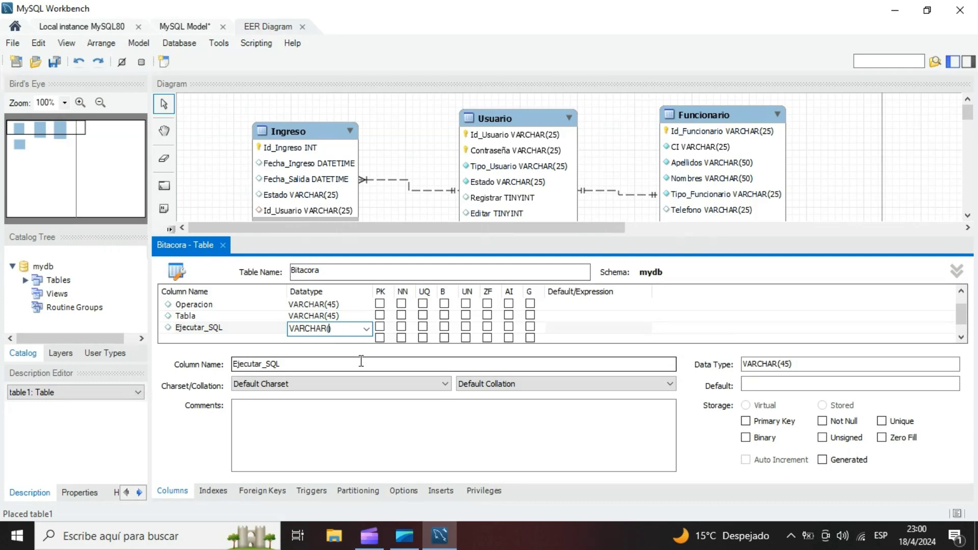
{"action": "type", "text": "500"}
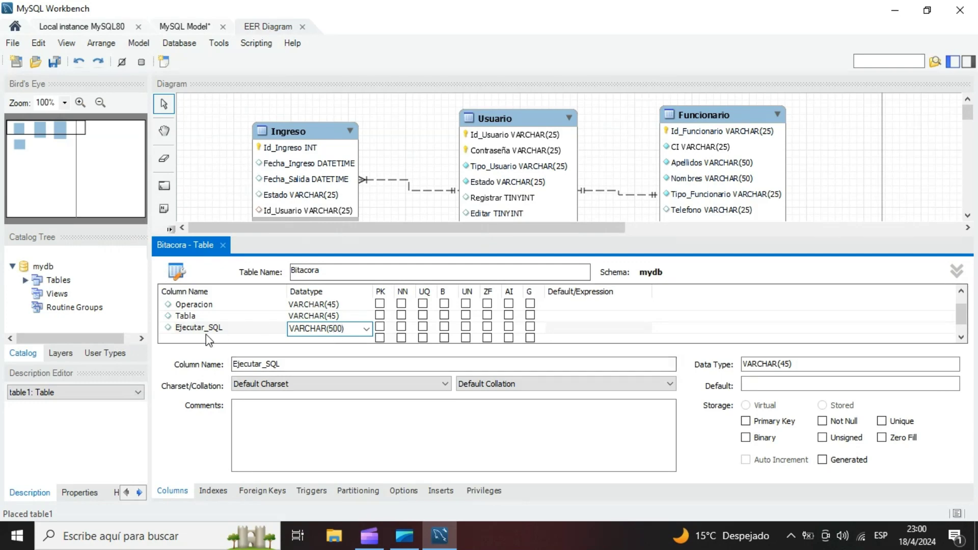
- Add a Revertir_SQL column of type VARCHAR(500) to the Bitacora table
{"action": "left_click", "coordinate": [220, 339]}
{"action": "type", "text": "Revertir_SQL"}
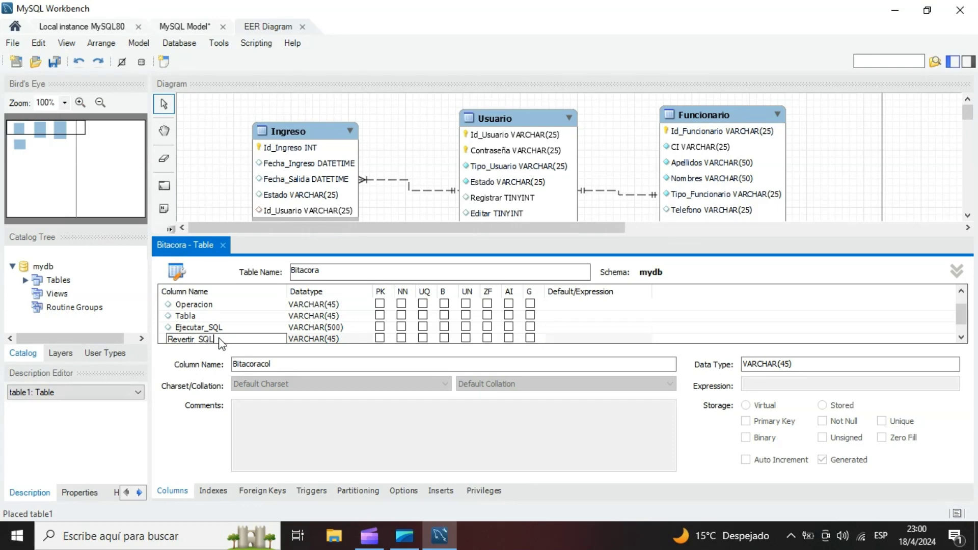
{"action": "left_click", "coordinate": [334, 337]}
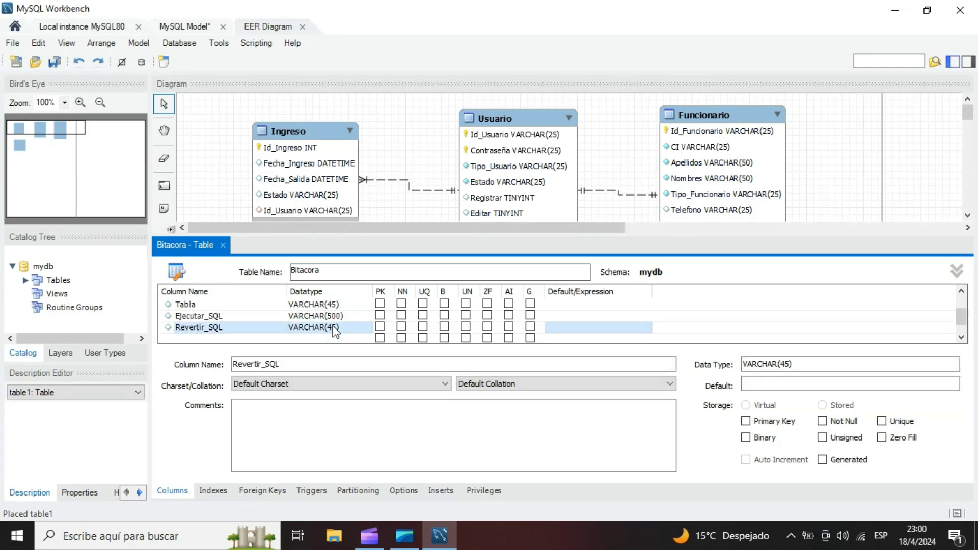
{"action": "left_click", "coordinate": [335, 329]}
{"action": "left_click", "coordinate": [337, 329]}
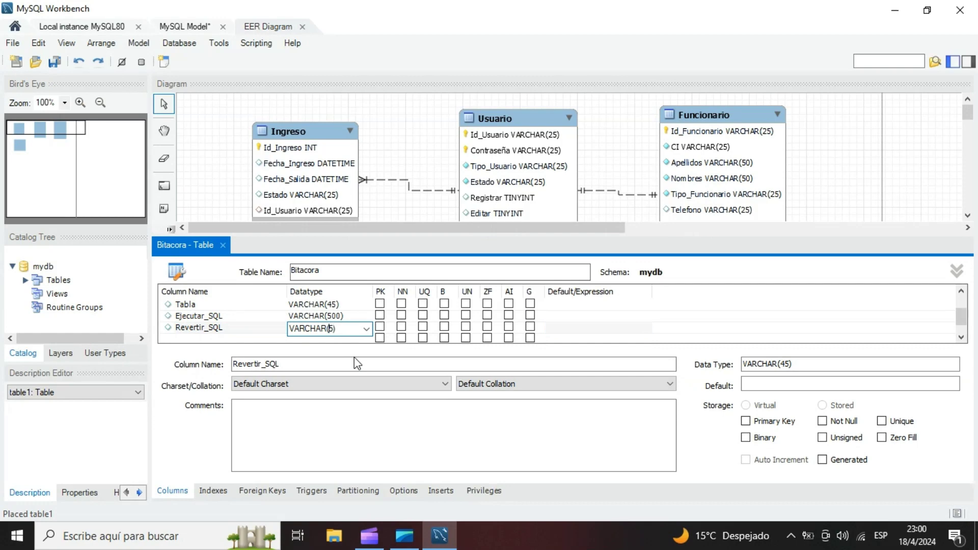
{"action": "type", "text": "00"}
- Add another column below Revertir_SQL in the Bitacora table, keeping its default name and data type
{"action": "left_click", "coordinate": [212, 337]}
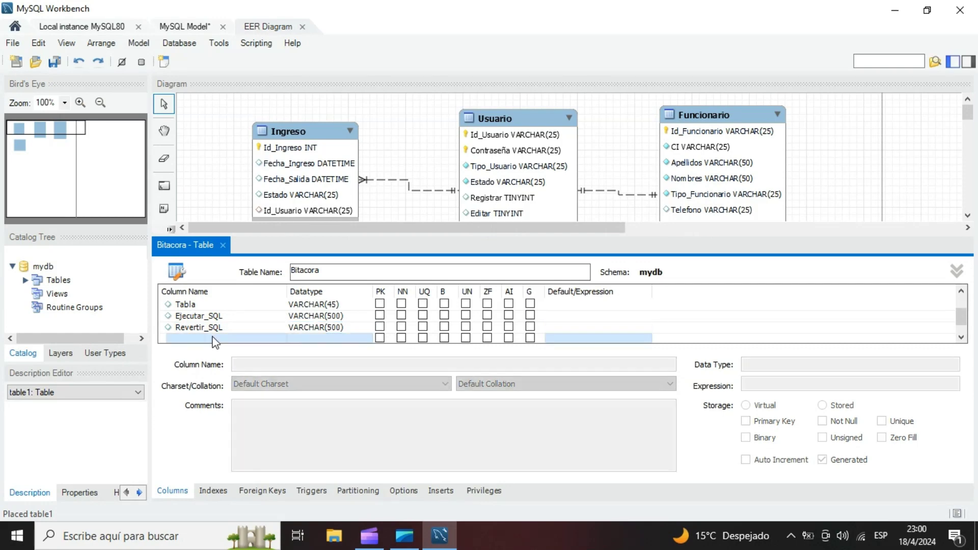
{"action": "left_click", "coordinate": [206, 328]}
{"action": "left_click", "coordinate": [340, 305]}
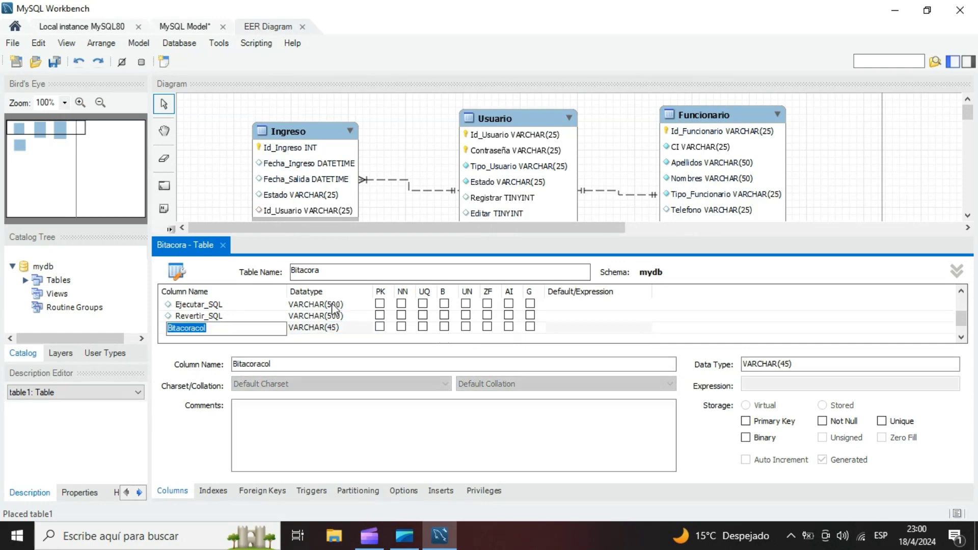
{"action": "left_click", "coordinate": [332, 306]}
- Add an Id_Usuario column of type VARCHAR(25) to the Bitacora table, matching the Usuario table's key
{"action": "left_click", "coordinate": [212, 339]}
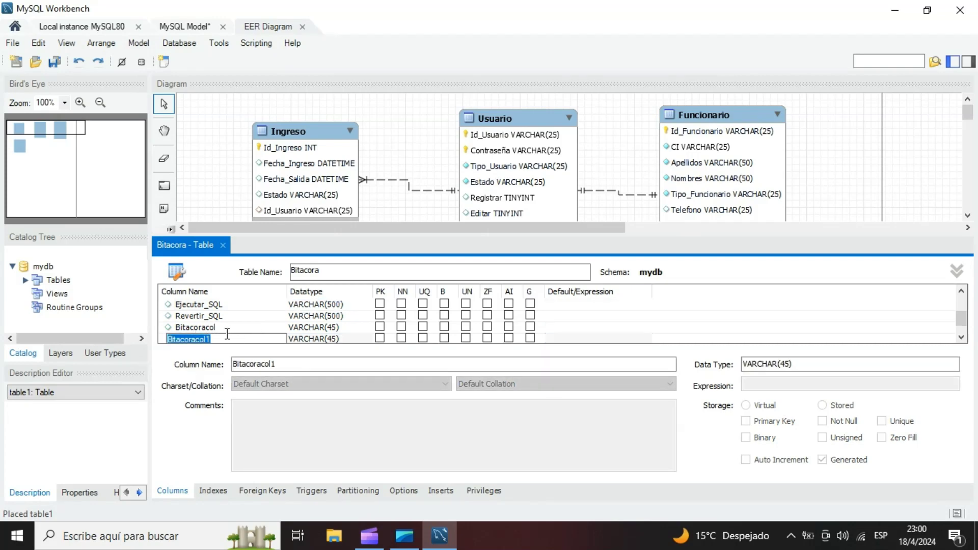
{"action": "key", "text": "BackSpace"}
{"action": "type", "text": "Id_Usuario"}
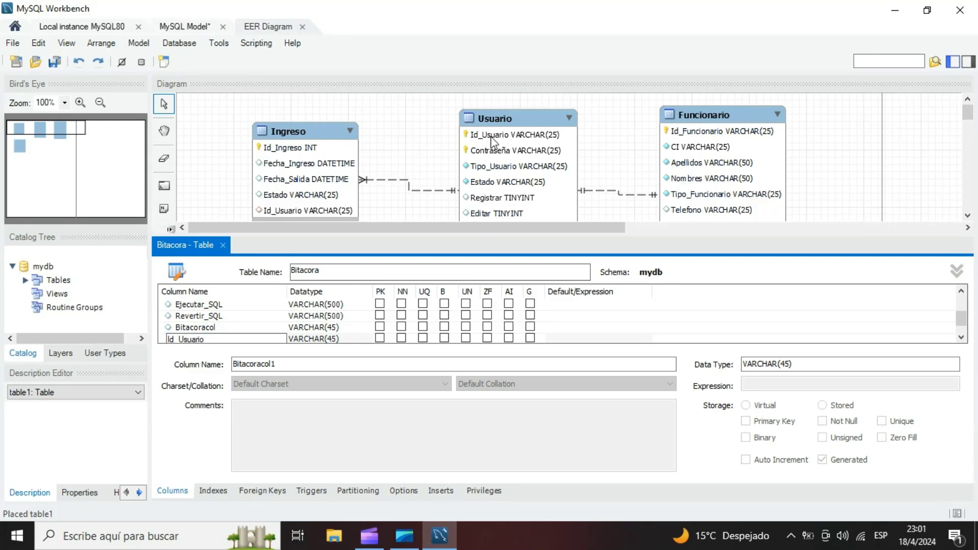
{"action": "left_click_drag", "start_coordinate": [341, 235], "coordinate": [337, 194]}
{"action": "left_click", "coordinate": [191, 324]}
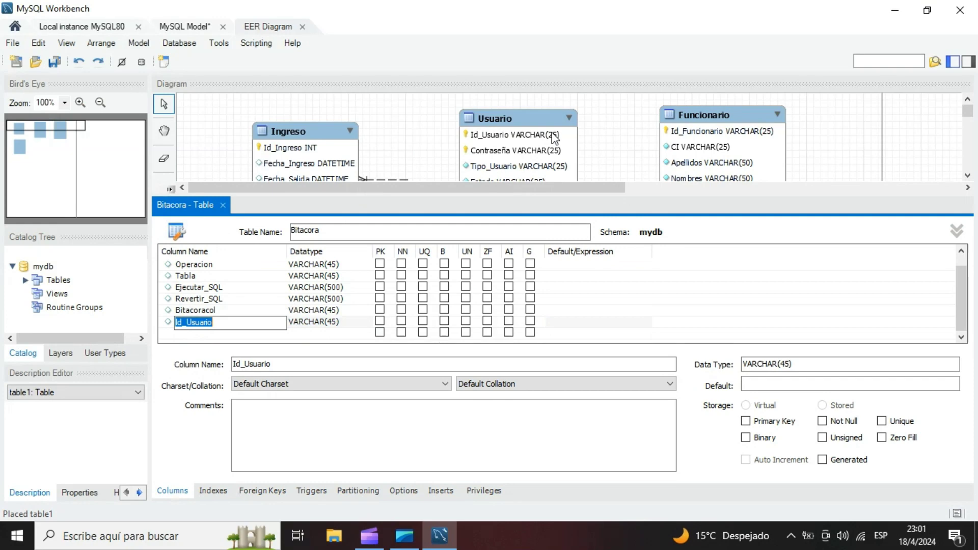
{"action": "double_click", "coordinate": [333, 323]}
{"action": "key", "text": "BackSpace"}
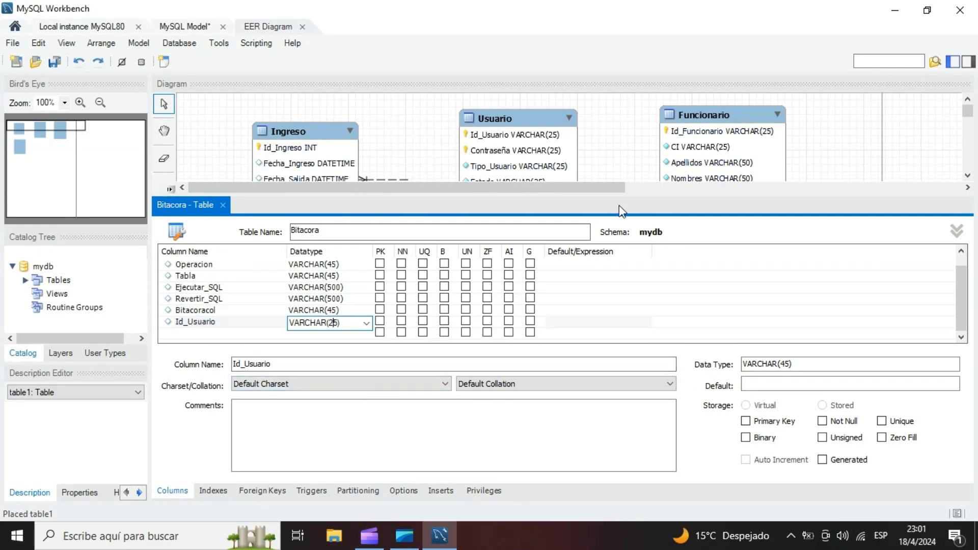
{"action": "type", "text": "2"}
{"action": "key", "text": "Return"}
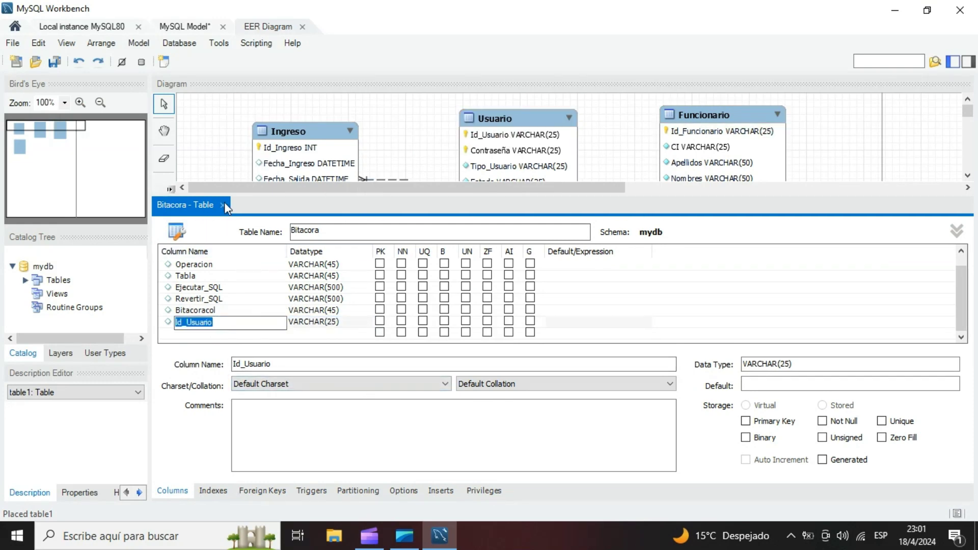
- Delete the unneeded Bitacoracol column from the Bitacora table
{"action": "left_click", "coordinate": [223, 206]}
{"action": "left_click", "coordinate": [212, 309]}
{"action": "right_click", "coordinate": [212, 309]}
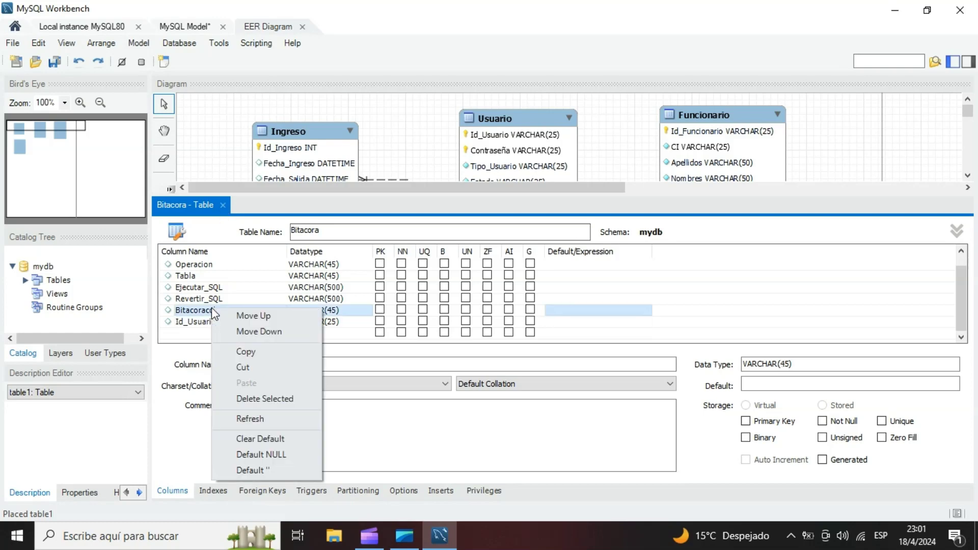
{"action": "left_click", "coordinate": [270, 400]}
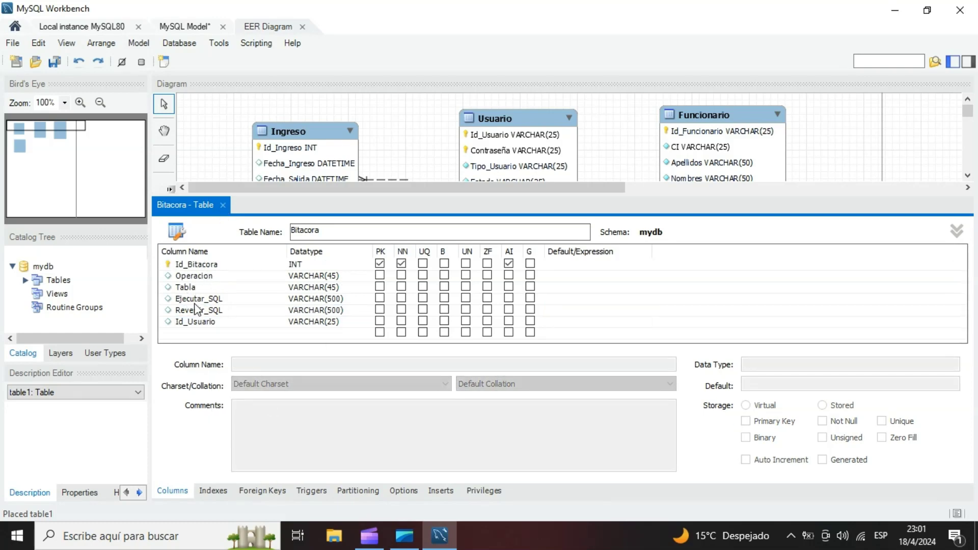
- Add a Fecha column of type VARCHAR(45) to the Bitacora table and place it between Tabla and Ejecutar_SQL
{"action": "left_click", "coordinate": [197, 334]}
{"action": "type", "text": "Fecha"}
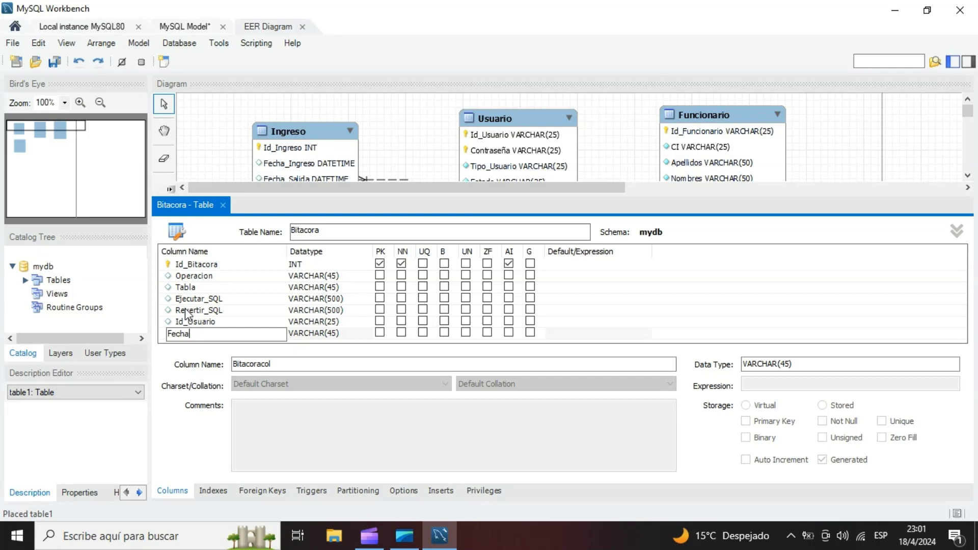
{"action": "left_click", "coordinate": [159, 335]}
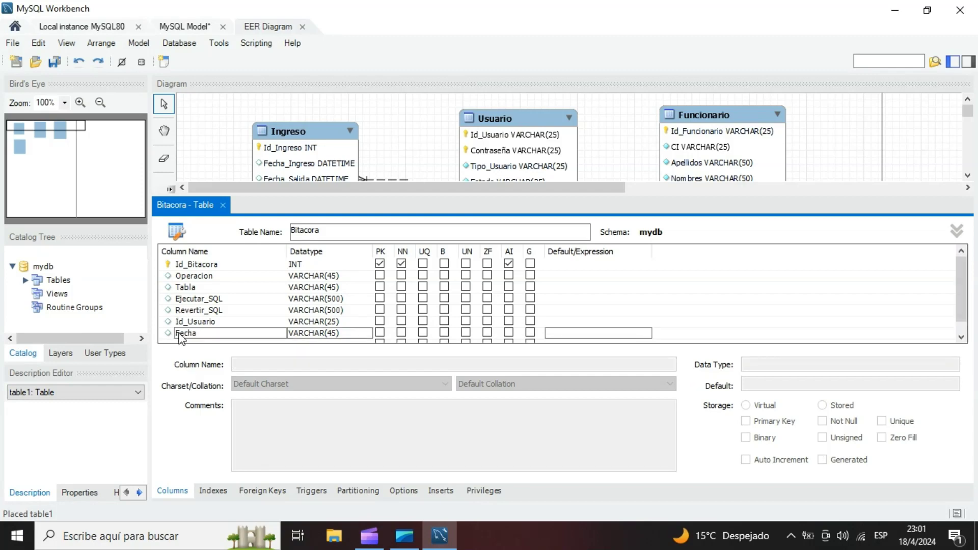
{"action": "left_click_drag", "start_coordinate": [178, 335], "coordinate": [186, 304]}
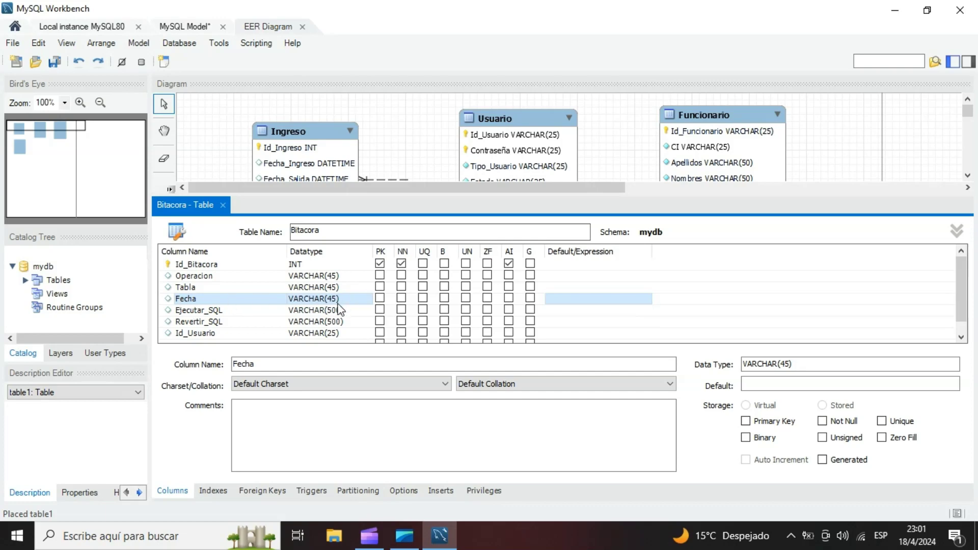
- Mark the Operacion, Tabla, Fecha and Id_Usuario columns of the Bitacora table as Not Null
{"action": "left_click", "coordinate": [401, 276]}
{"action": "left_click", "coordinate": [402, 286]}
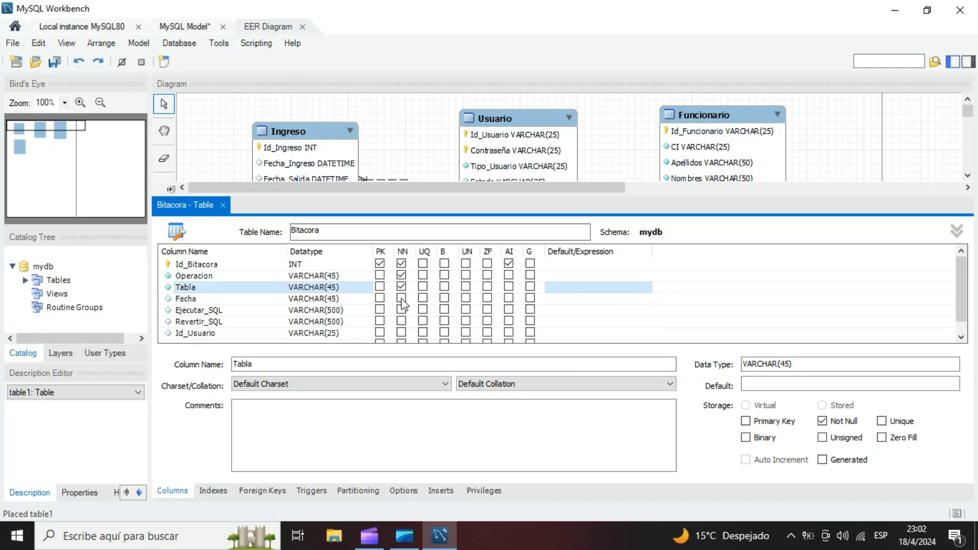
{"action": "left_click", "coordinate": [402, 298]}
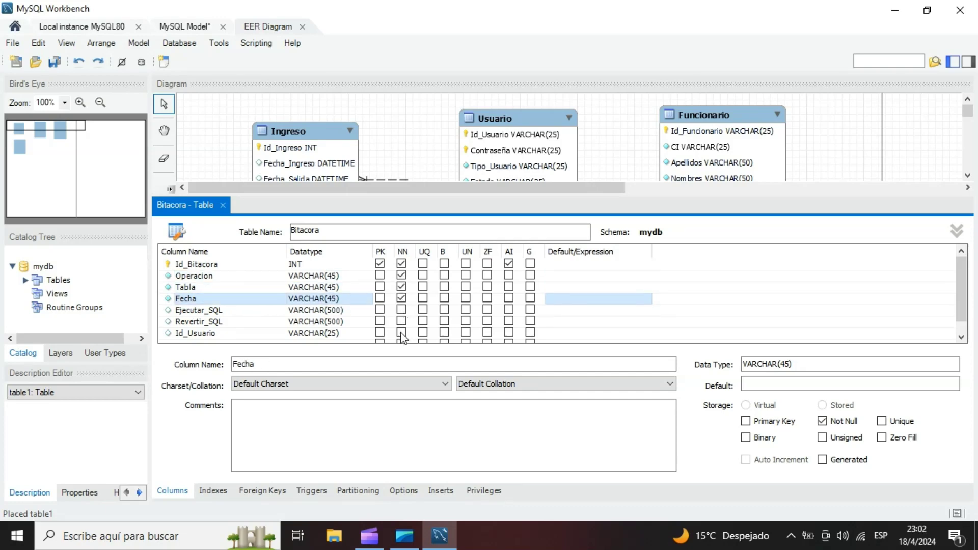
{"action": "left_click", "coordinate": [402, 332]}
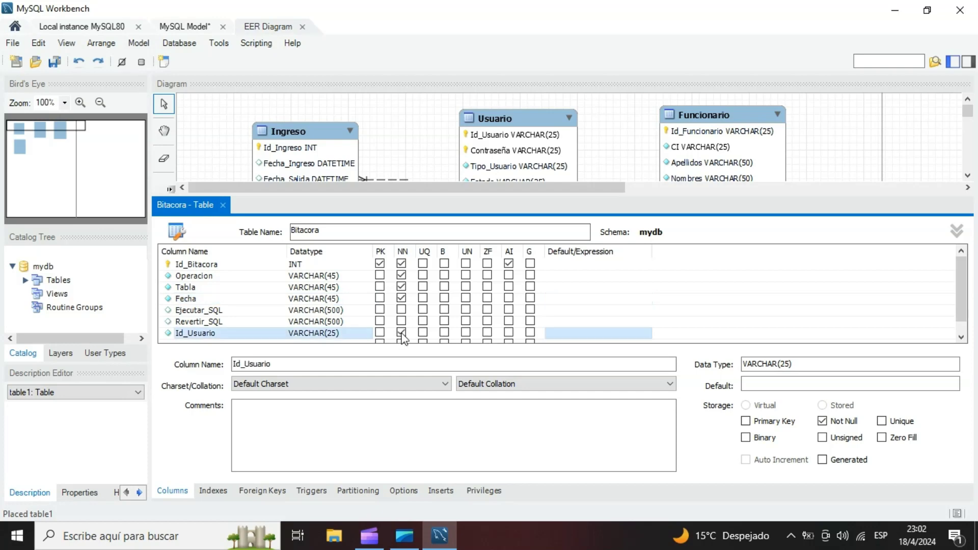
- Close the Bitacora table editor and shift the Ingreso and Bitacora tables slightly up and left in the diagram
{"action": "left_click", "coordinate": [222, 205]}
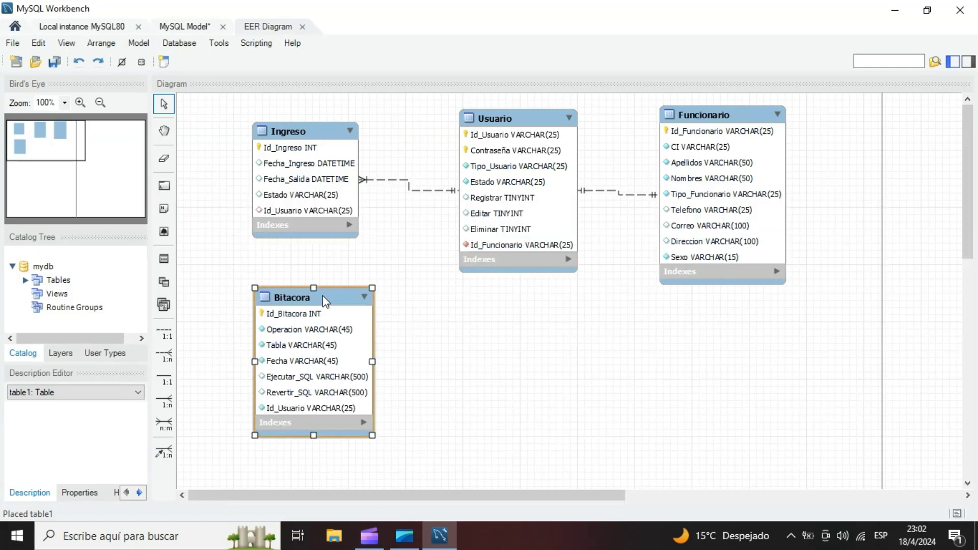
{"action": "left_click_drag", "start_coordinate": [305, 134], "coordinate": [289, 125]}
{"action": "left_click_drag", "start_coordinate": [340, 275], "coordinate": [324, 266]}
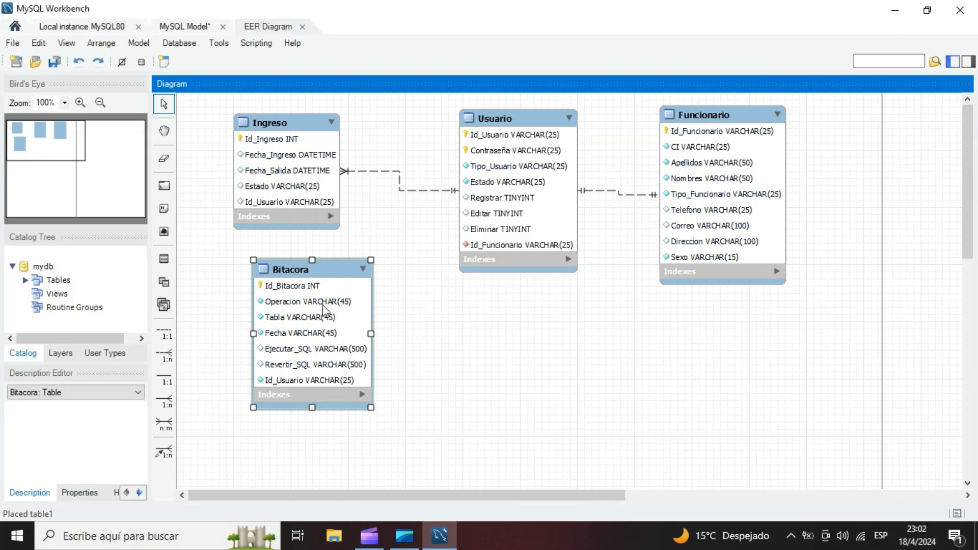
- Add a foreign key named FK_Bitacora_Usuario to the Bitacora table, referencing the `mydb`.`Usuario` table
{"action": "double_click", "coordinate": [326, 275]}
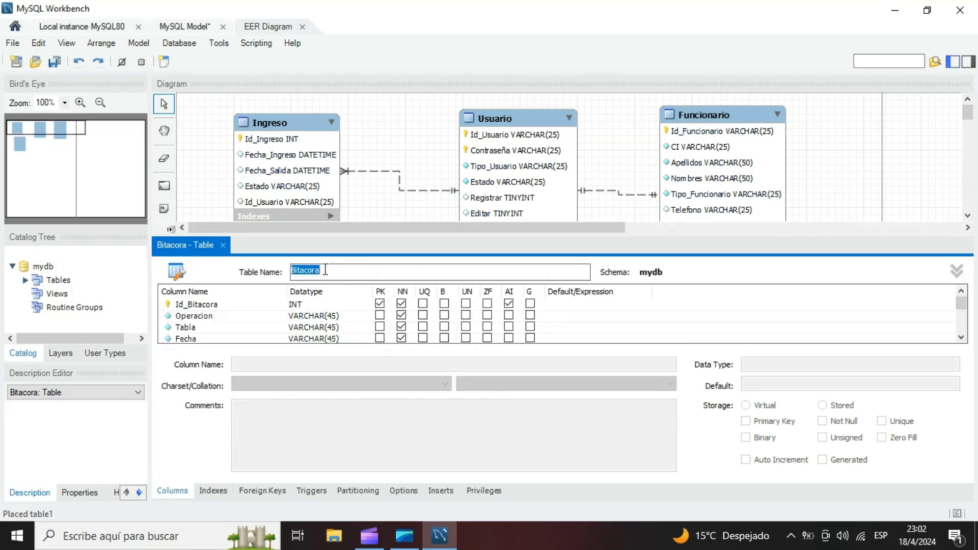
{"action": "left_click", "coordinate": [263, 490]}
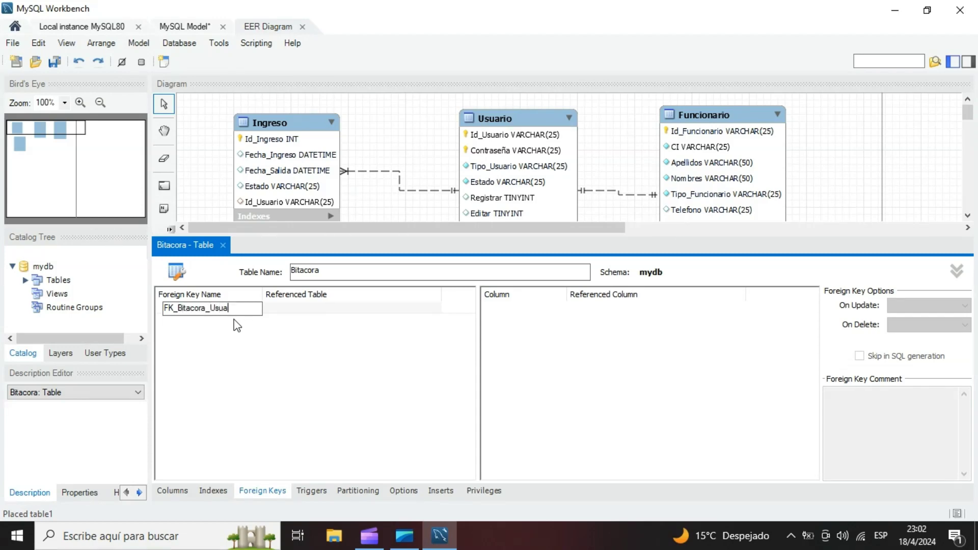
{"action": "key", "text": "Return"}
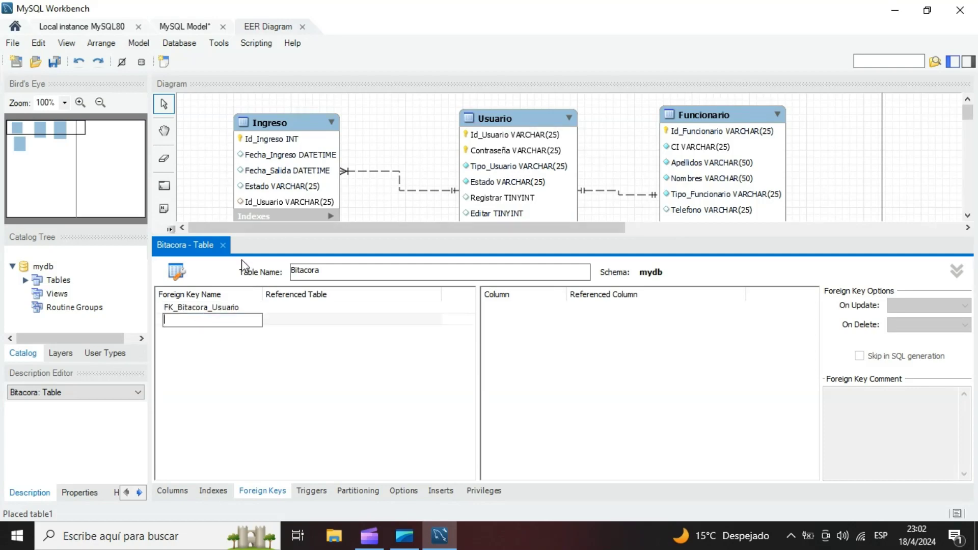
{"action": "left_click", "coordinate": [288, 304]}
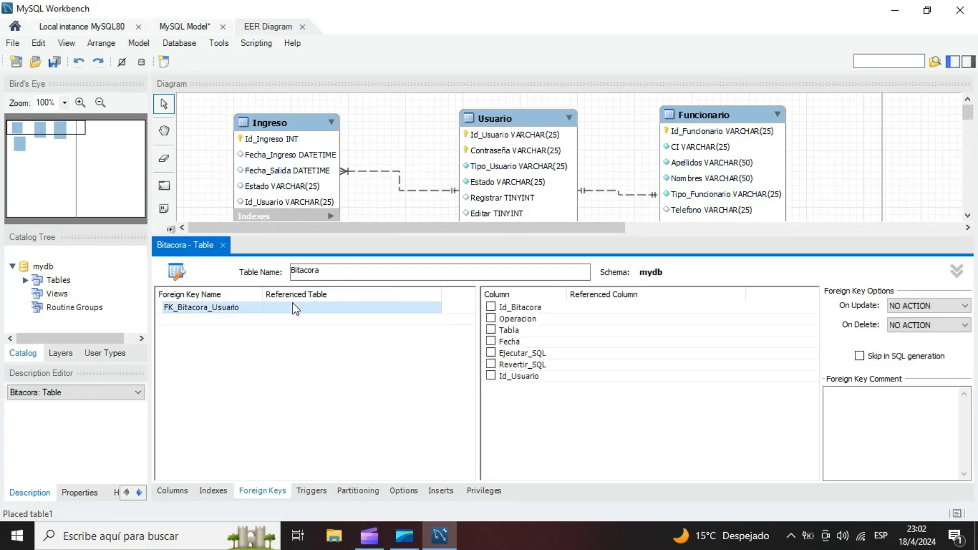
{"action": "left_click", "coordinate": [292, 303]}
{"action": "left_click", "coordinate": [310, 350]}
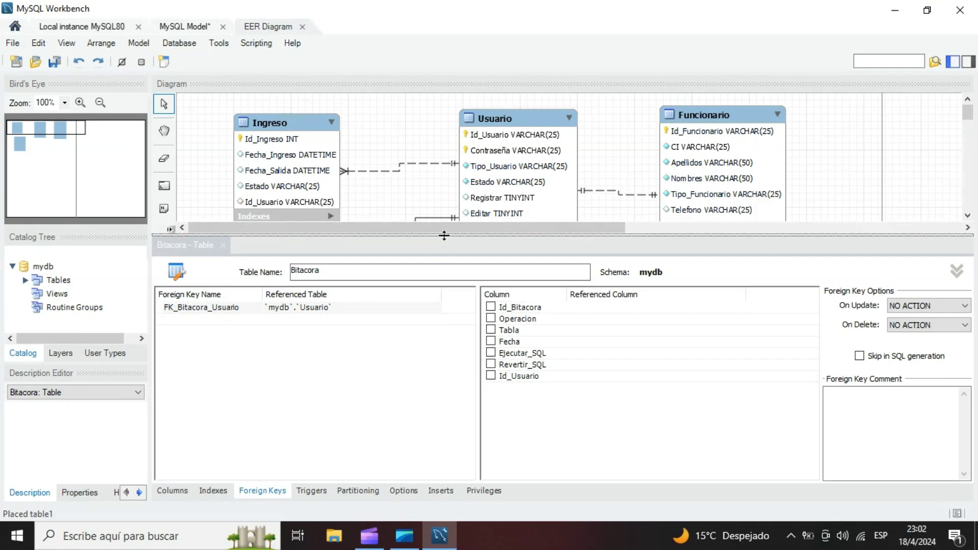
- Include the Id_Usuario column in the FK_Bitacora_Usuario foreign key and close the table editor
{"action": "left_click", "coordinate": [402, 234]}
{"action": "left_click", "coordinate": [403, 272]}
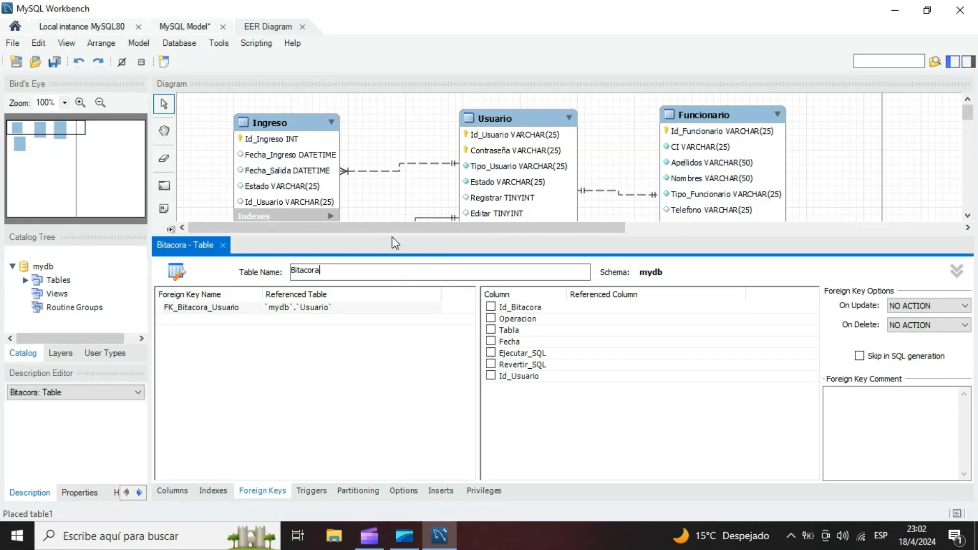
{"action": "left_click", "coordinate": [393, 234]}
{"action": "left_click", "coordinate": [491, 376]}
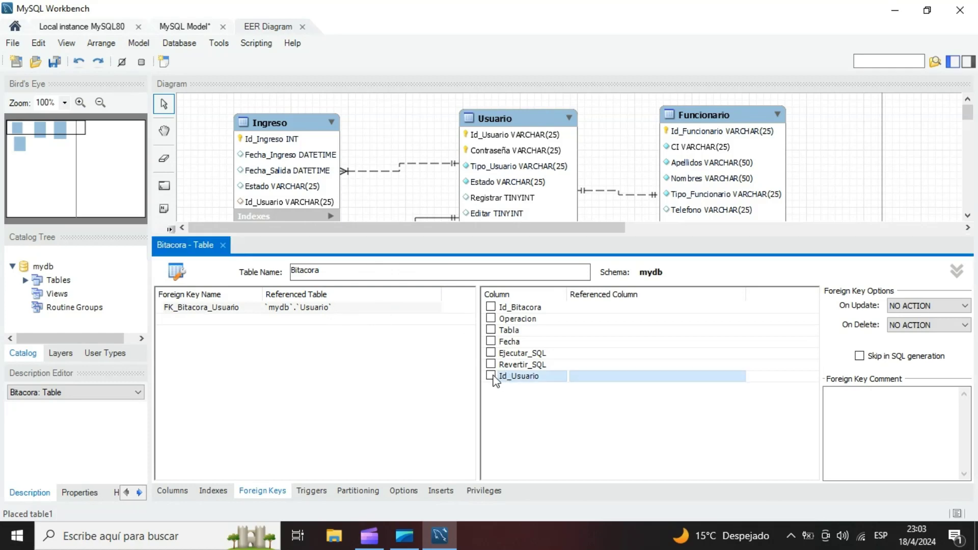
{"action": "left_click", "coordinate": [602, 393]}
{"action": "left_click", "coordinate": [222, 245]}
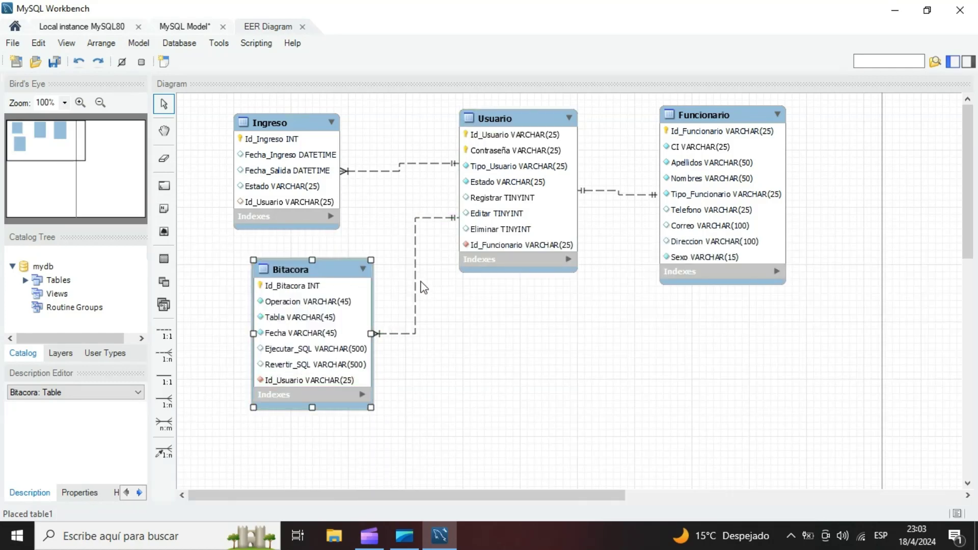
- Rearrange the diagram with Ingreso above Bitacora, Usuario to their right, and Funcionario to the right of Usuario
{"action": "left_click", "coordinate": [308, 270]}
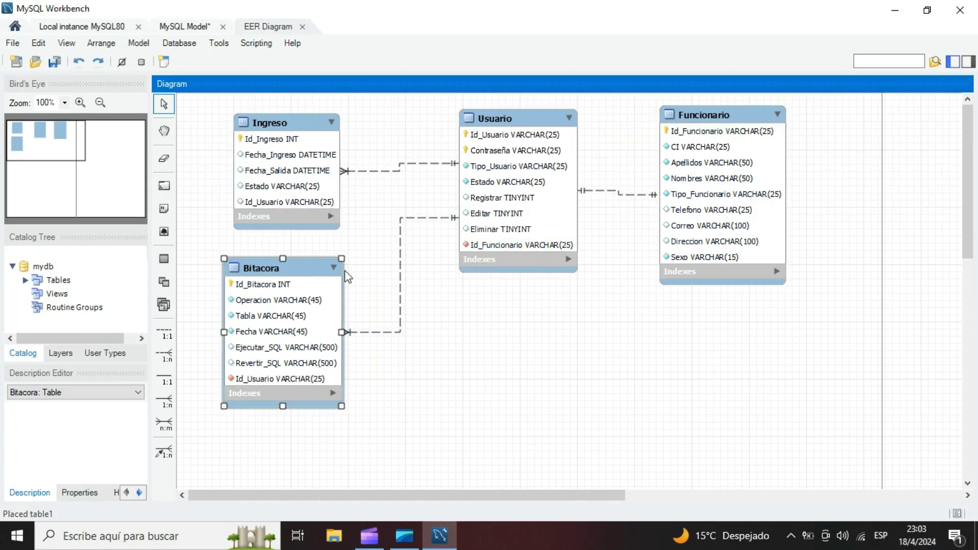
{"action": "left_click_drag", "start_coordinate": [535, 124], "coordinate": [555, 143]}
{"action": "left_click_drag", "start_coordinate": [734, 110], "coordinate": [725, 129]}
{"action": "left_click_drag", "start_coordinate": [296, 268], "coordinate": [335, 271]}
{"action": "left_click_drag", "start_coordinate": [297, 126], "coordinate": [333, 134]}
{"action": "left_click", "coordinate": [210, 251]}
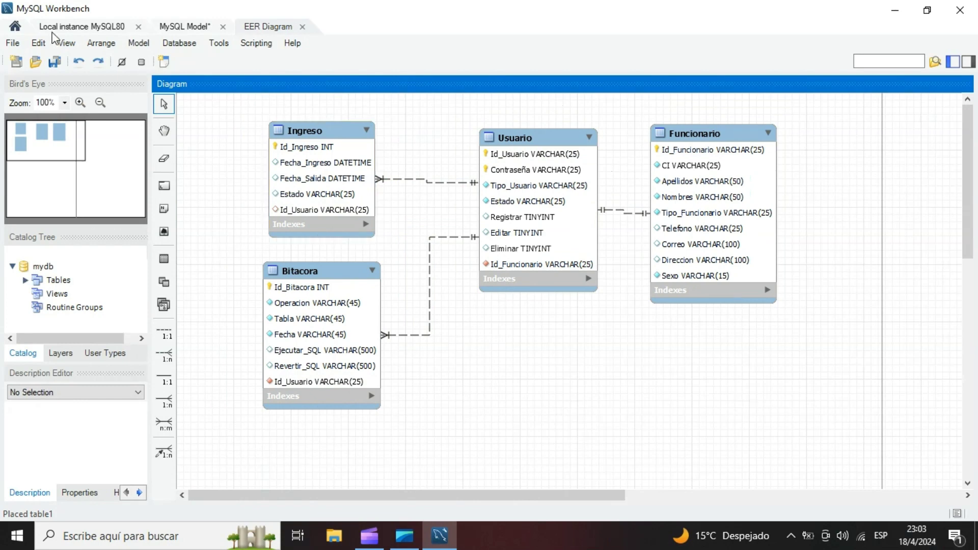
{"action": "left_click_drag", "start_coordinate": [547, 134], "coordinate": [524, 128]}
{"action": "left_click_drag", "start_coordinate": [713, 134], "coordinate": [688, 131]}
{"action": "mouse_move", "coordinate": [348, 273]}
{"action": "left_mouse_down"}
{"action": "mouse_move", "coordinate": [357, 265]}
{"action": "mouse_move", "coordinate": [342, 303]}
{"action": "mouse_move", "coordinate": [339, 287]}
{"action": "left_mouse_up"}
{"action": "left_click_drag", "start_coordinate": [317, 137], "coordinate": [302, 136]}
- Save the model as EntidadRelacion_ACP in the Base de Datos ACP folder
{"action": "left_click", "coordinate": [14, 44]}
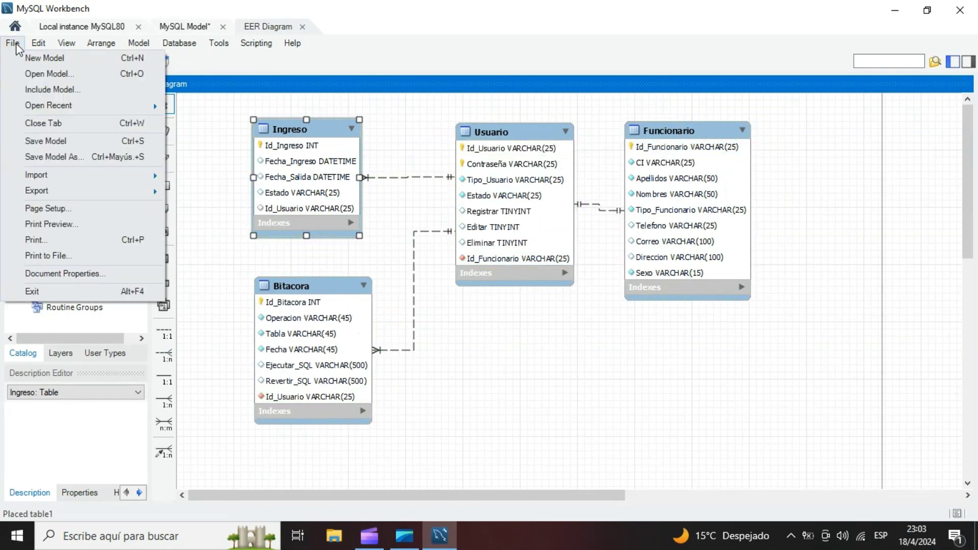
{"action": "left_click", "coordinate": [78, 160]}
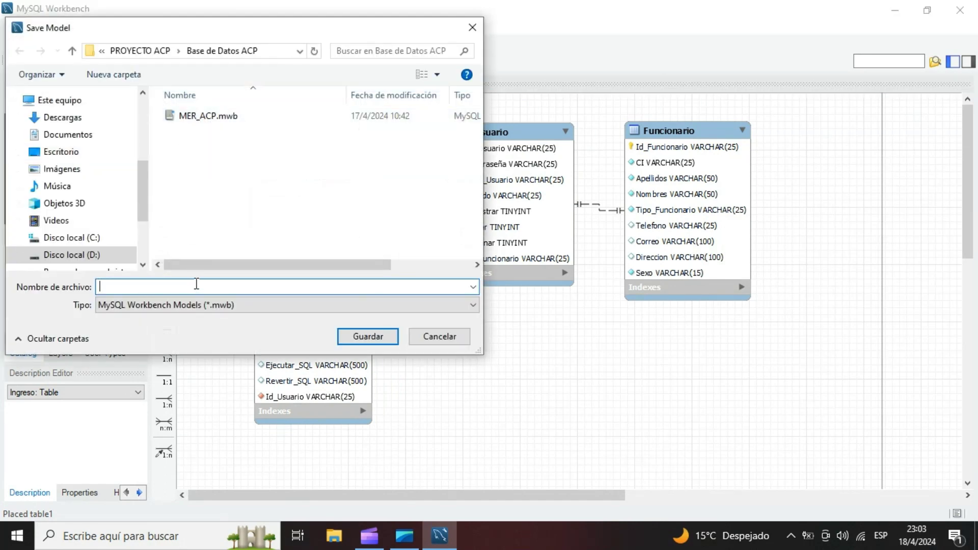
{"action": "type", "text": "Entidad"}
{"action": "type", "text": "Relacion_ACP"}
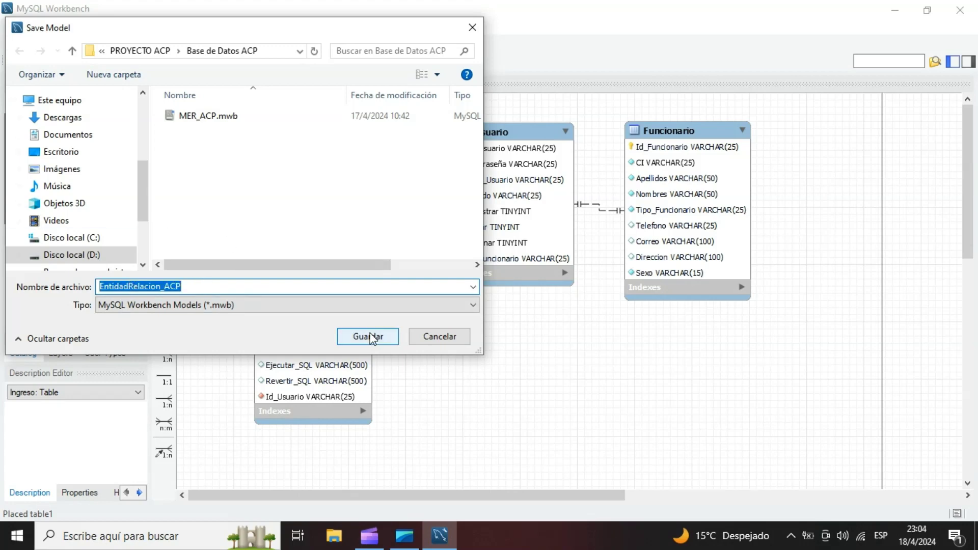
{"action": "left_click", "coordinate": [367, 336]}
- Nudge the Ingreso and Usuario tables, and close the diagram and its model without saving these moves
{"action": "left_click_drag", "start_coordinate": [318, 123], "coordinate": [304, 125]}
{"action": "left_click_drag", "start_coordinate": [513, 127], "coordinate": [524, 146]}
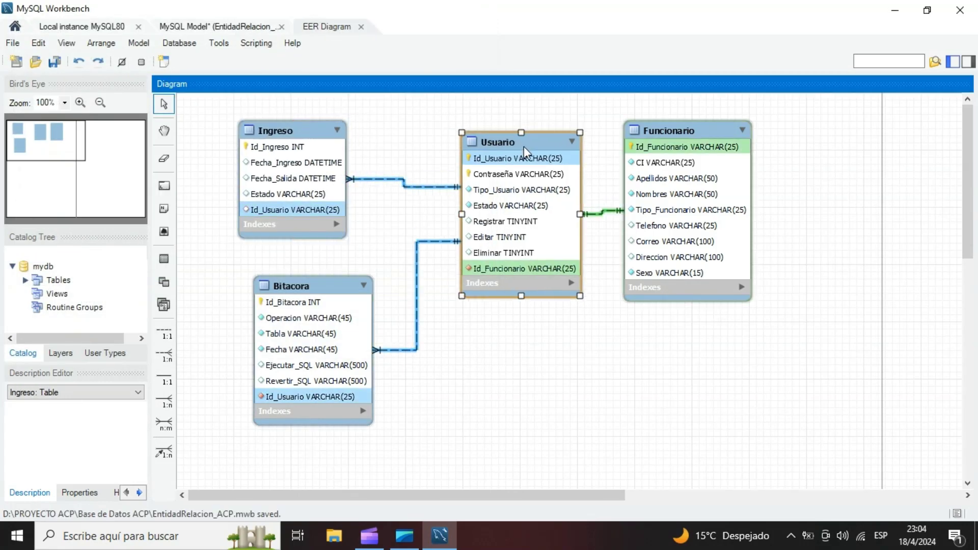
{"action": "left_click", "coordinate": [362, 26]}
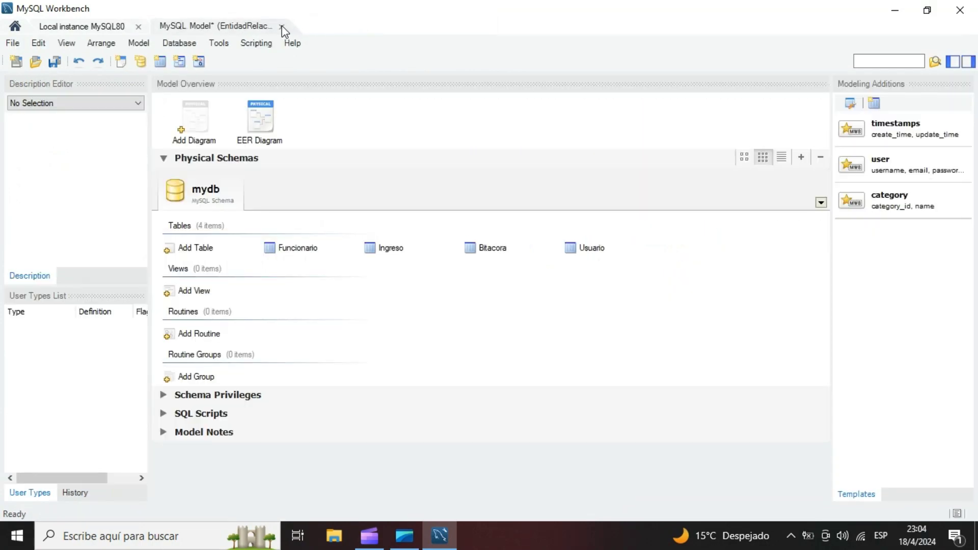
{"action": "left_click", "coordinate": [281, 26]}
{"action": "left_click", "coordinate": [449, 283]}
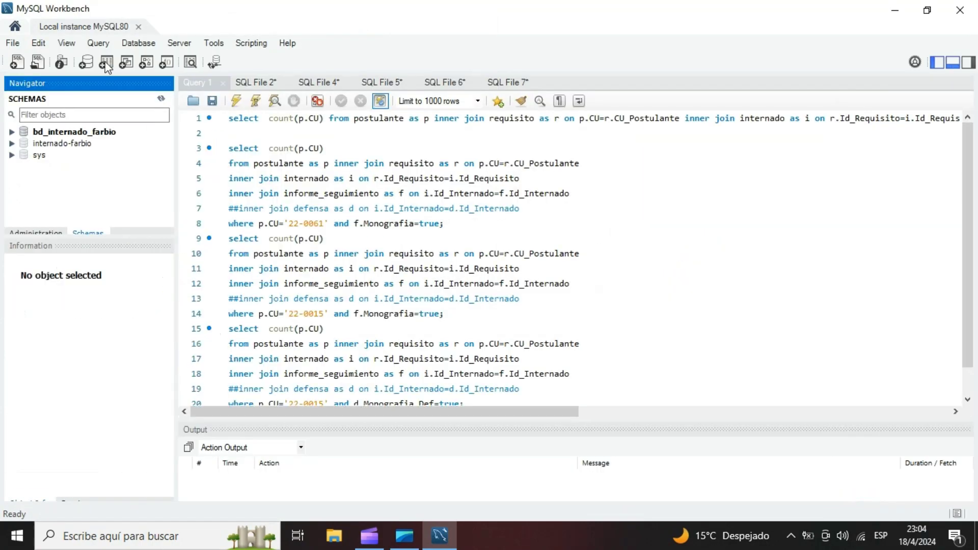
- Open the saved model EntidadRelacion_ACP.mwb from the Base de Datos ACP folder
{"action": "left_click", "coordinate": [20, 44]}
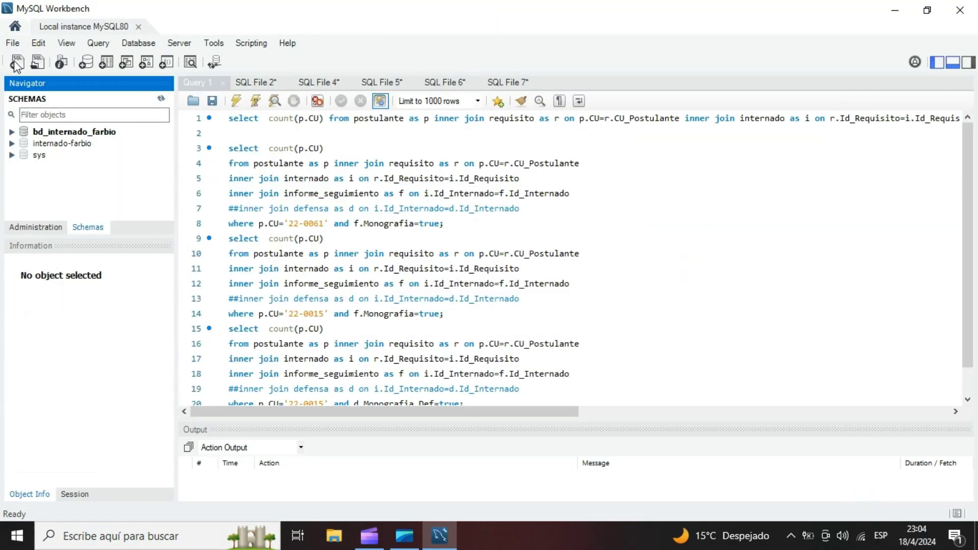
{"action": "left_click", "coordinate": [13, 43]}
{"action": "left_click", "coordinate": [30, 87]}
{"action": "left_click", "coordinate": [199, 116]}
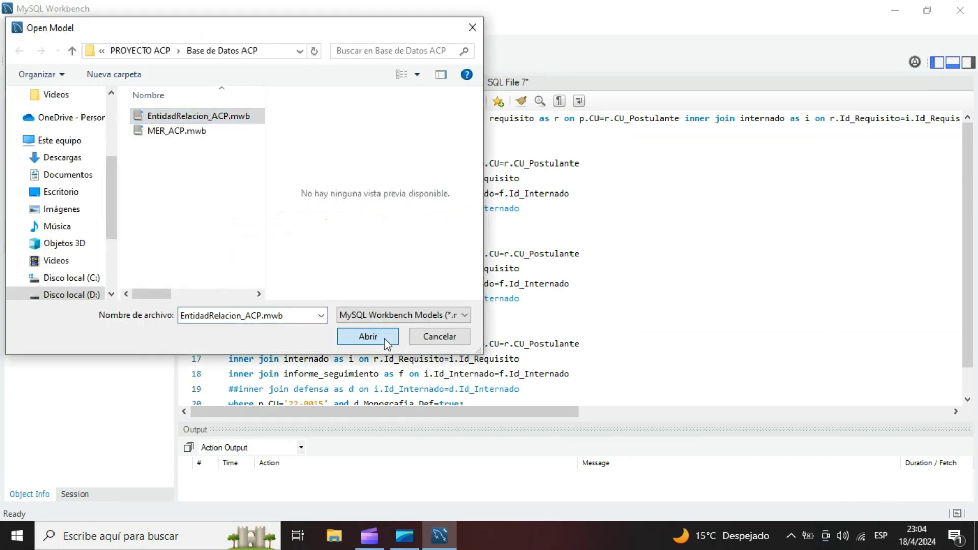
{"action": "left_click", "coordinate": [385, 340]}
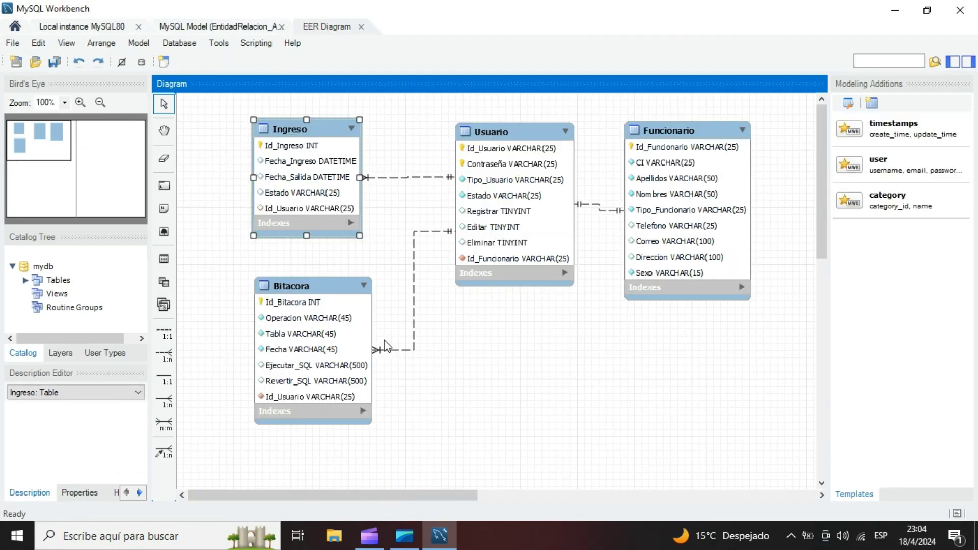
- Move the Bitacora table slightly up and the Usuario and Funcionario tables down in the reopened diagram
{"action": "left_click_drag", "start_coordinate": [328, 286], "coordinate": [323, 279]}
{"action": "left_click", "coordinate": [576, 153]}
{"action": "left_click_drag", "start_coordinate": [540, 132], "coordinate": [526, 156]}
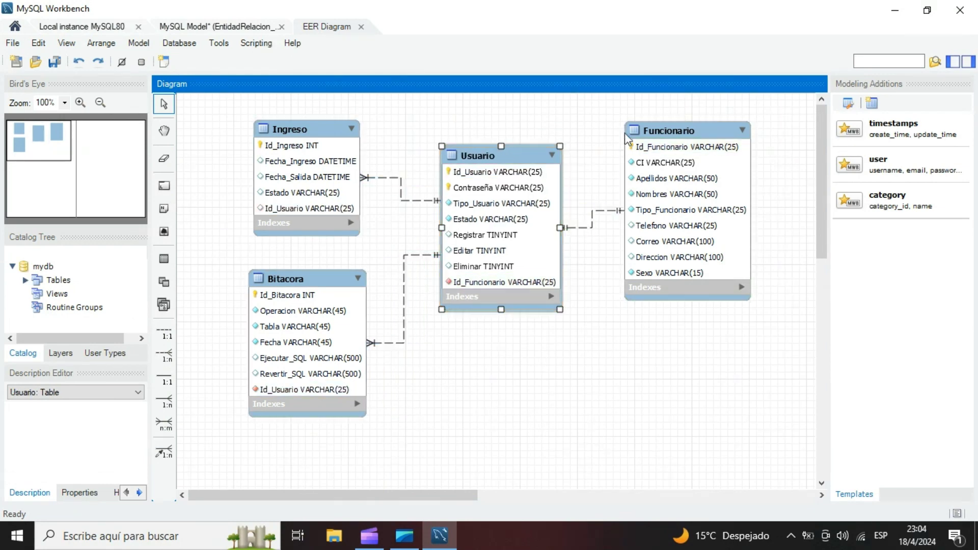
{"action": "mouse_move", "coordinate": [665, 131]}
{"action": "left_mouse_down"}
{"action": "mouse_move", "coordinate": [635, 136]}
{"action": "mouse_move", "coordinate": [674, 143]}
{"action": "left_mouse_up"}
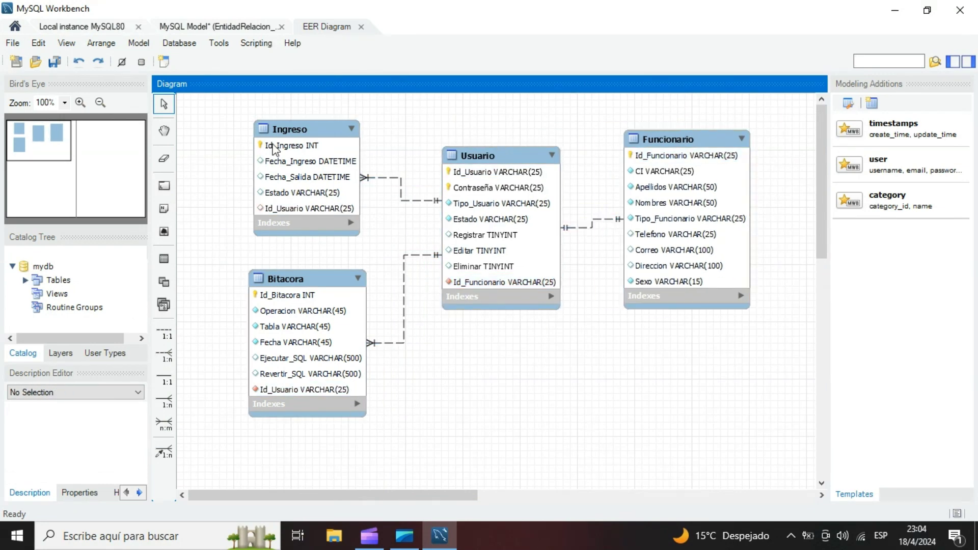